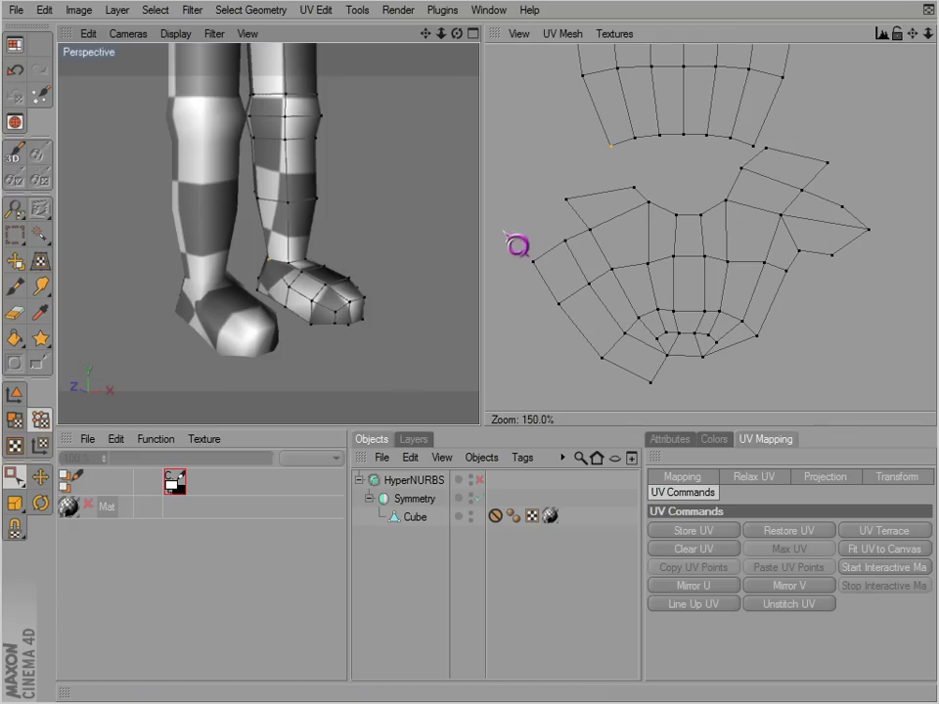
Step: Try to weld the leg's lower edge points to the foot's ankle points with UV Terrace
drag(624, 172, 652, 189)
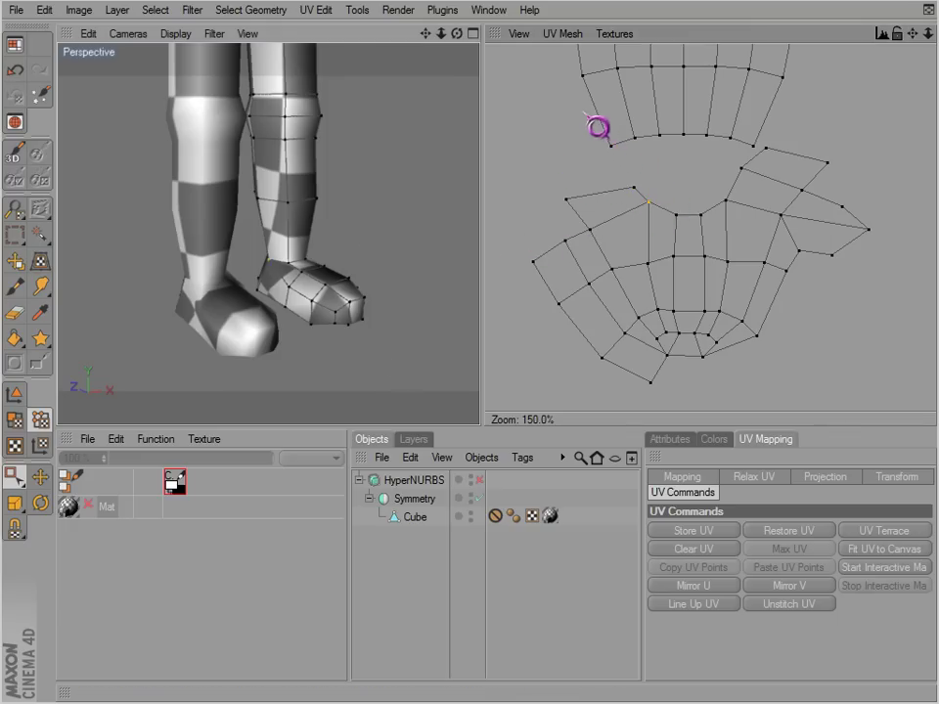
drag(585, 115, 783, 168)
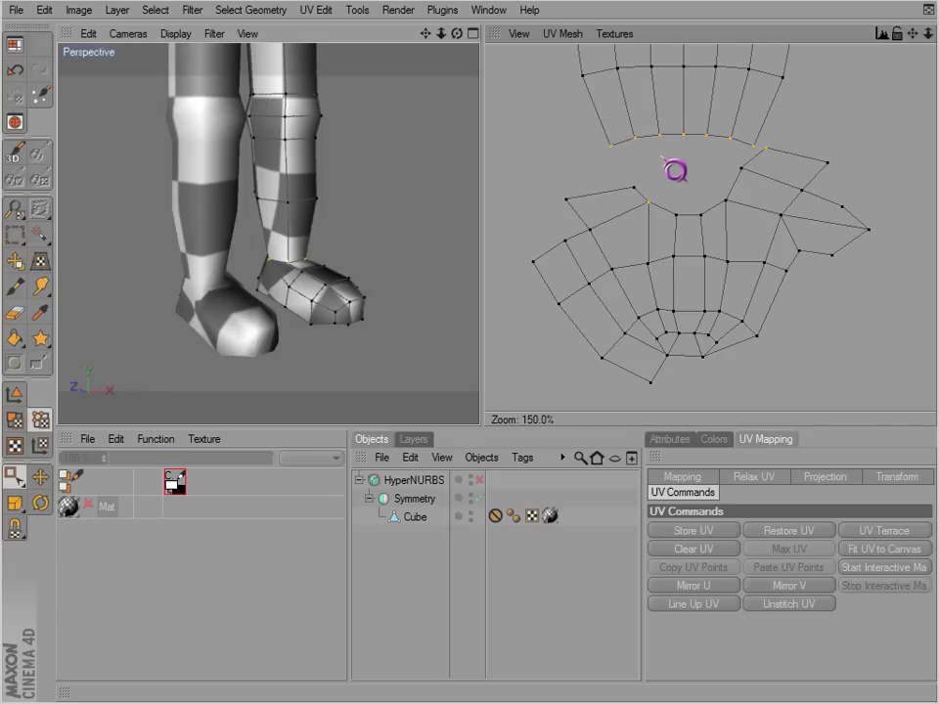
shift+drag(664, 158, 750, 228)
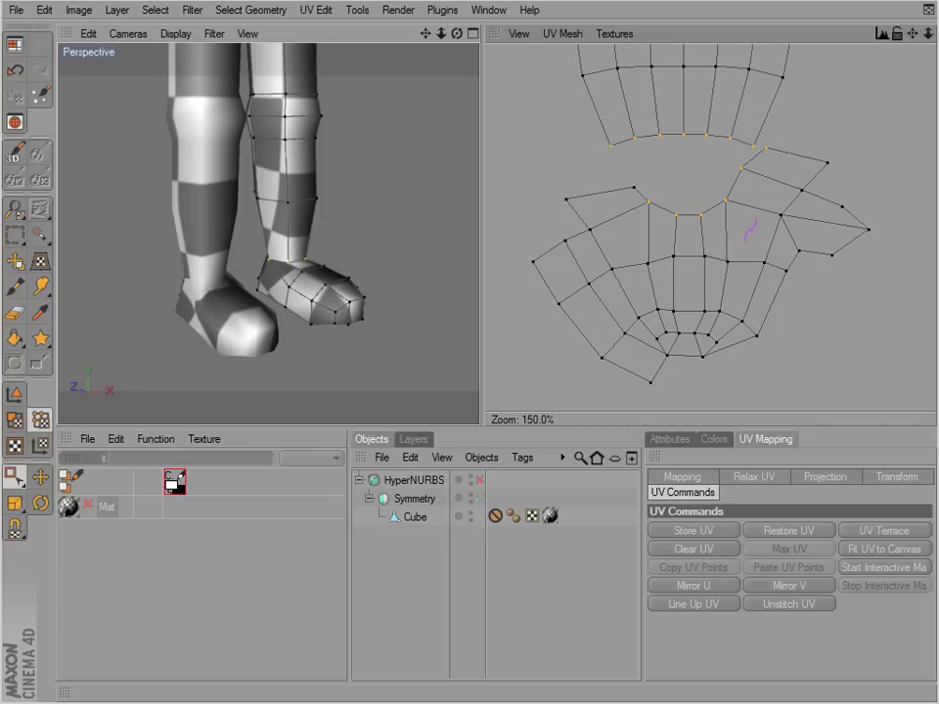
click(876, 528)
key(ctrl+z)
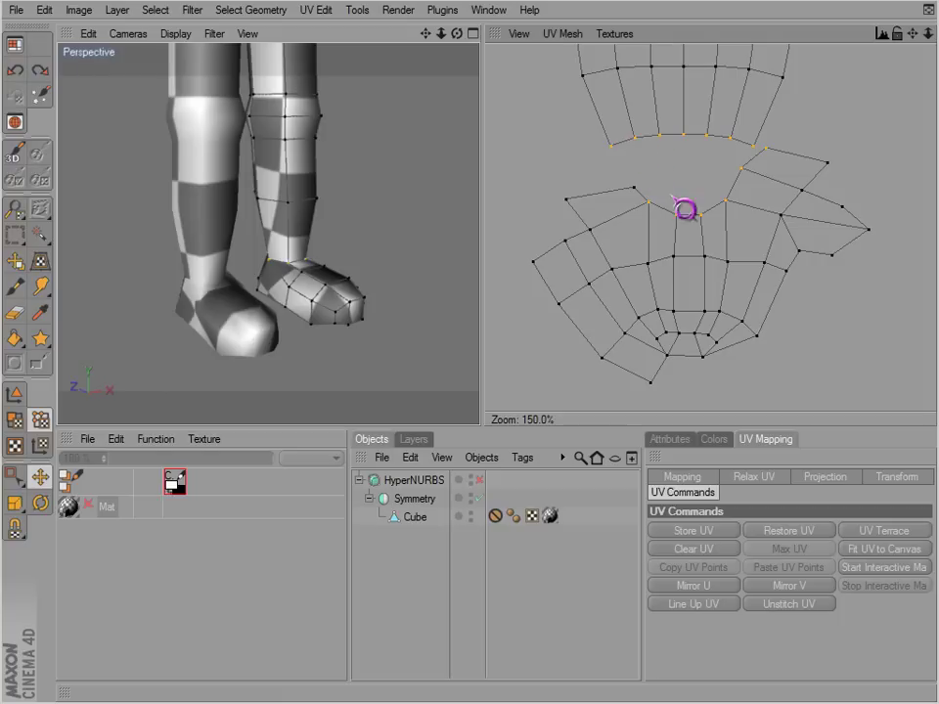
drag(609, 145, 660, 164)
key(ctrl+z)
key(space)
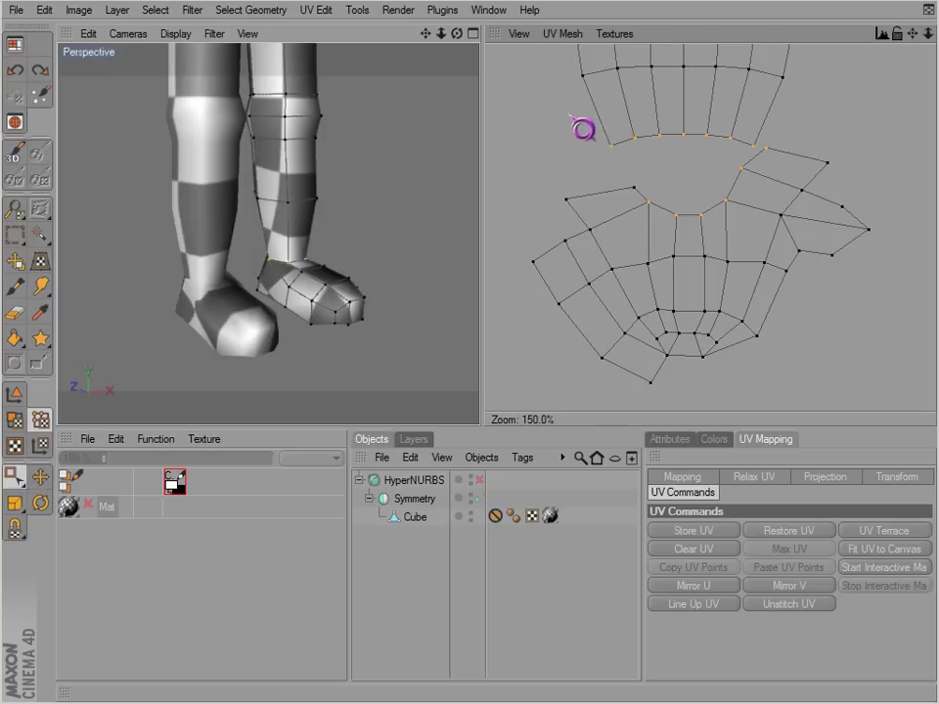
Step: Weld the leg's lower edge UV points to the foot's front ankle points using UV Terrace
drag(572, 117, 736, 163)
mouse_move(367, 249)
alt+mouse_down()
mouse_move(482, 427)
mouse_move(367, 250)
alt+mouse_up()
drag(615, 177, 640, 200)
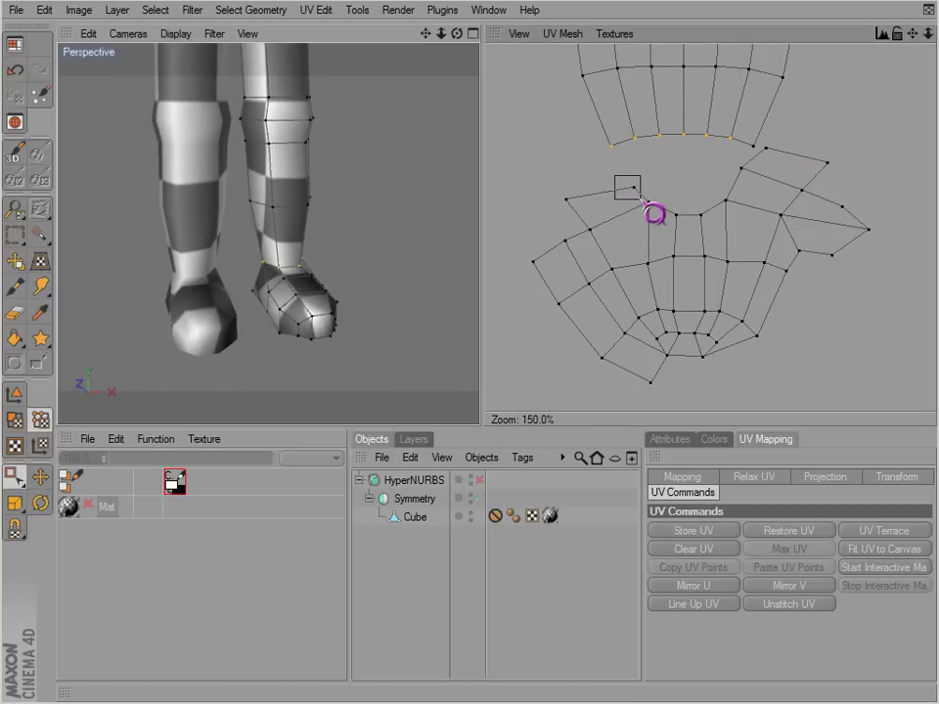
alt+drag(303, 231, 480, 426)
drag(584, 121, 733, 160)
shift+drag(647, 185, 740, 234)
shift+drag(729, 165, 753, 181)
click(863, 530)
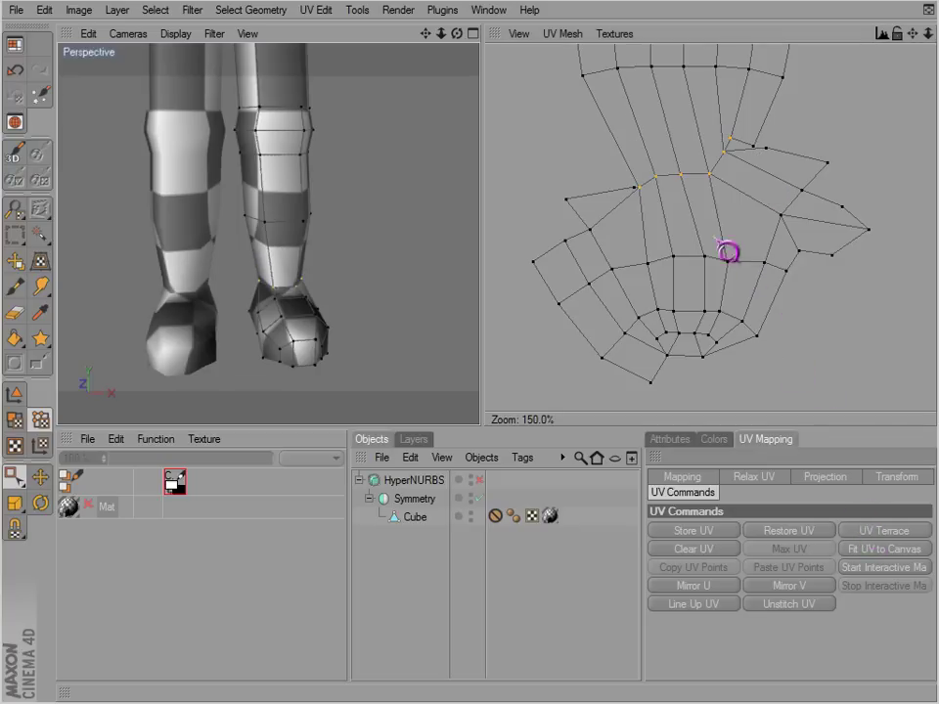
Step: Move the overlapping corner point of the left heel flap slightly outward, away from the welded ankle corner
drag(604, 163, 636, 196)
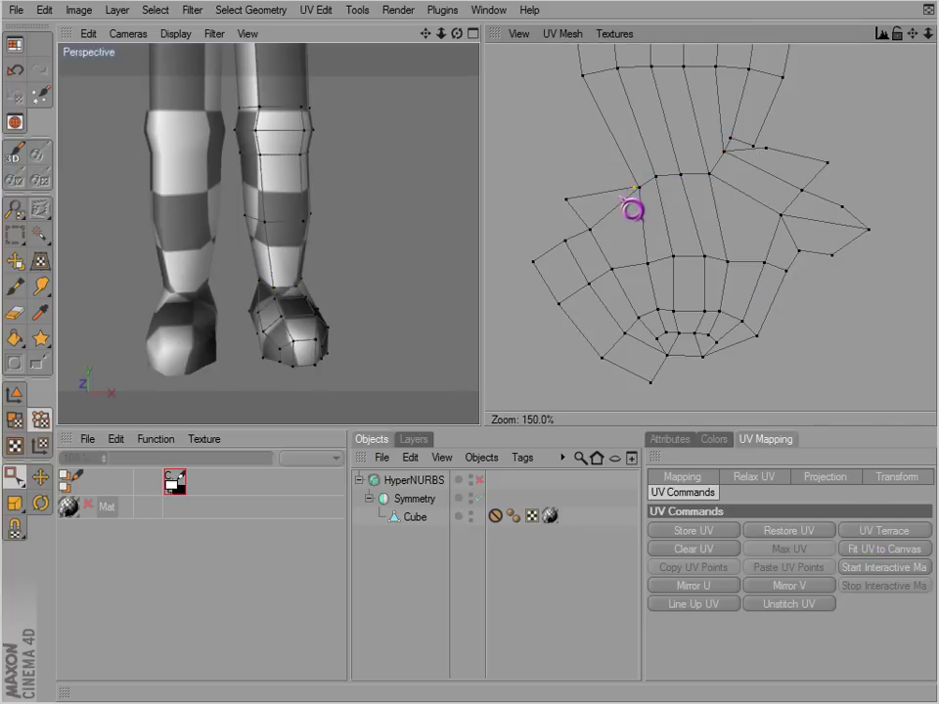
key(e)
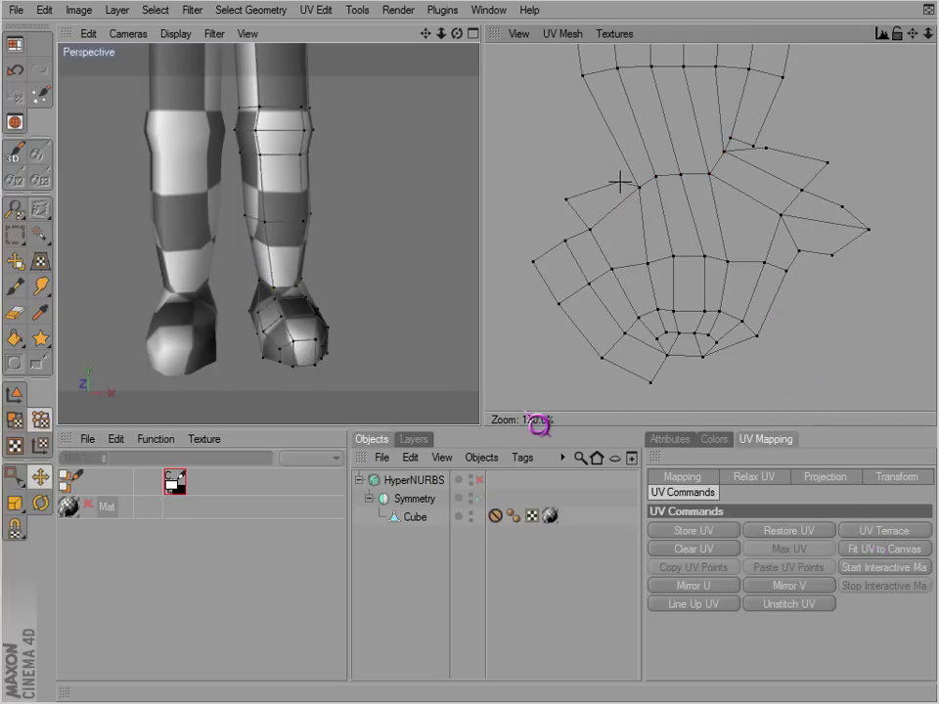
scroll(637, 208, down, 1)
Step: Weld the leg's next lower point to the right heel flap with UV Terrace and move the last edge point clear
drag(699, 143, 786, 196)
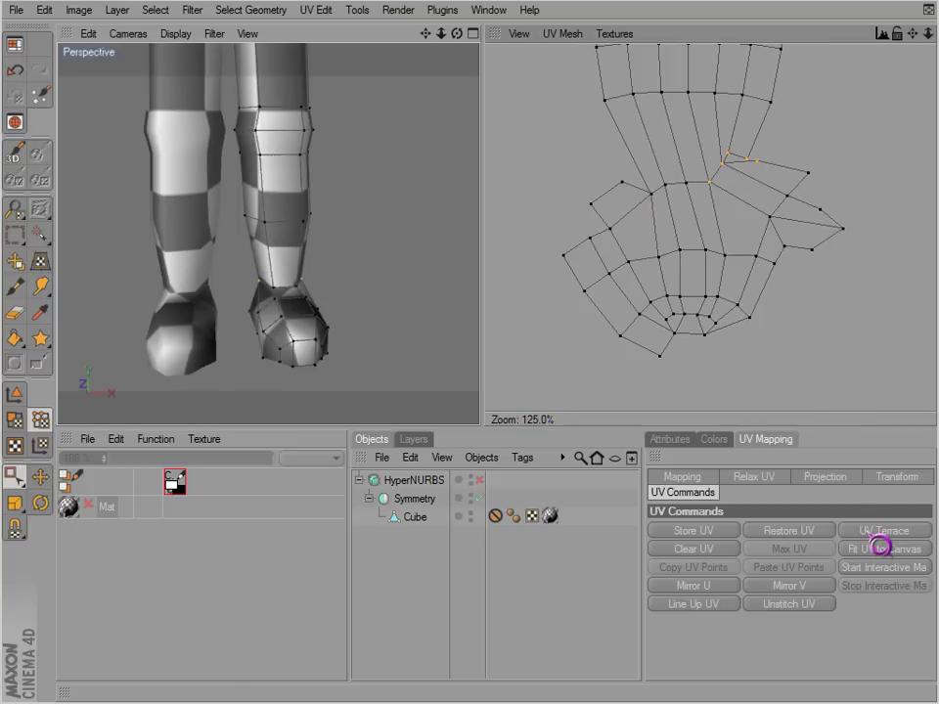
click(881, 546)
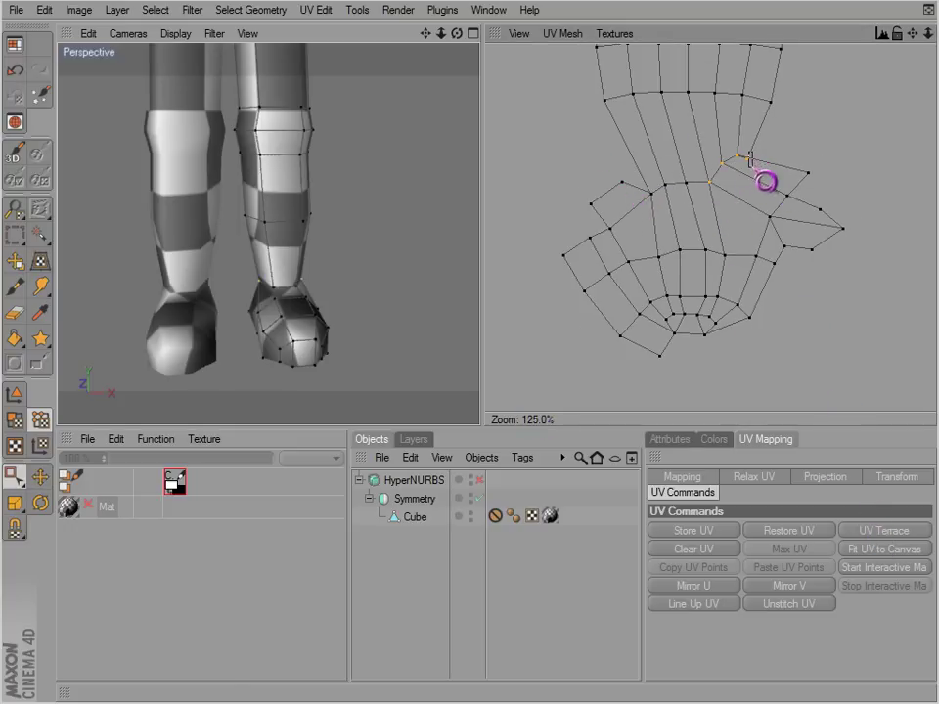
key(space)
drag(749, 165, 756, 142)
key(space)
Step: Examine in polygon mode which faces of the 3D leg and heel the detached heel flap and back-of-leg UV polygons match
scroll(745, 174, down, 1)
alt+middle_drag(717, 202, 694, 215)
scroll(703, 206, up, 1)
drag(541, 183, 571, 212)
click(15, 420)
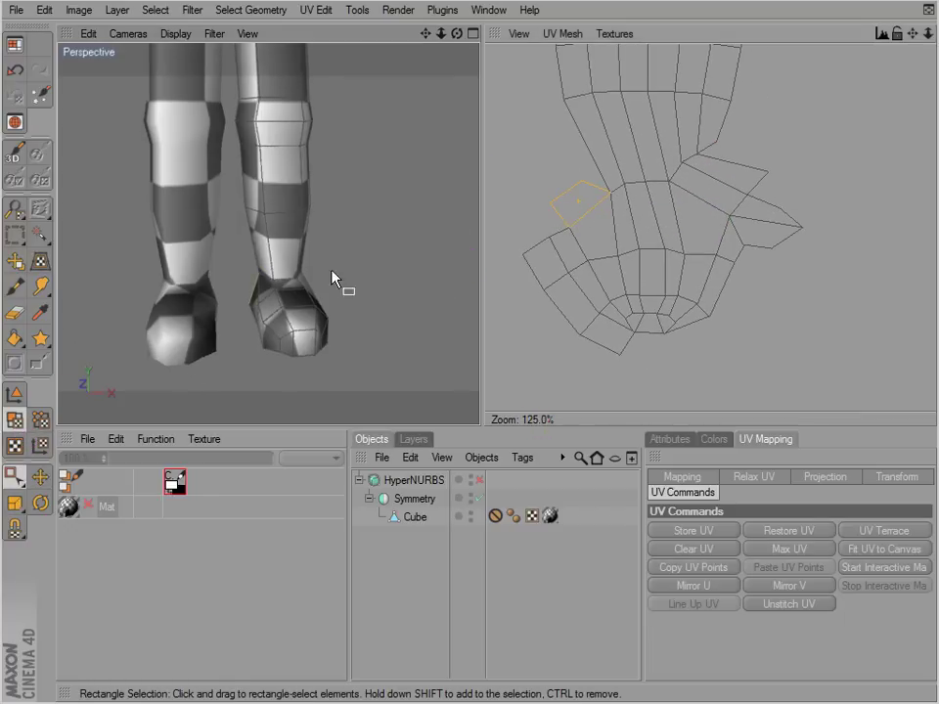
alt+drag(328, 270, 480, 425)
drag(732, 156, 747, 176)
key(0)
drag(727, 123, 693, 157)
alt+drag(348, 285, 478, 430)
drag(745, 100, 716, 115)
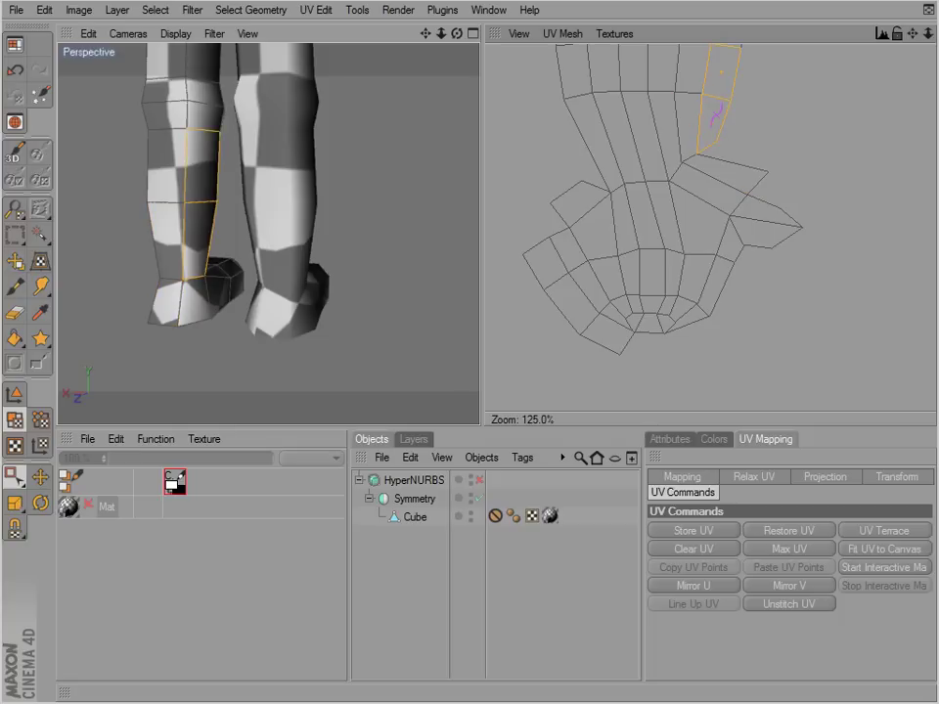
Step: Move the left heel flap polygon to the leg's opposite back edge and weld its points there with UV Terrace
click(567, 207)
drag(532, 184, 735, 162)
click(41, 421)
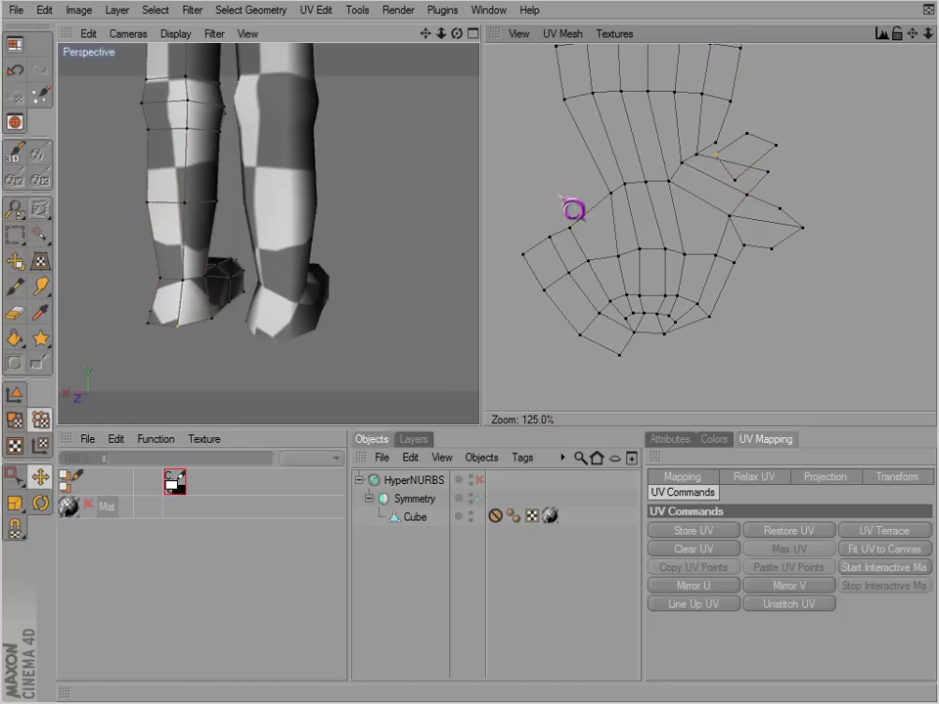
drag(636, 94, 783, 188)
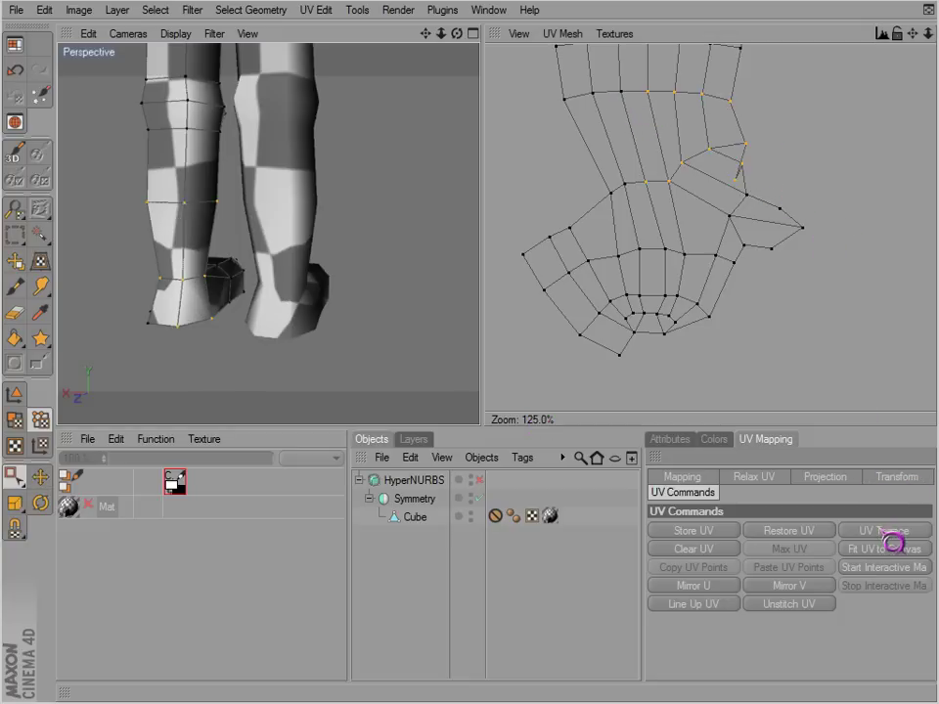
Step: Try to relax the UVs of the whole foot and lower leg with Pin To Neighbors enabled
click(21, 426)
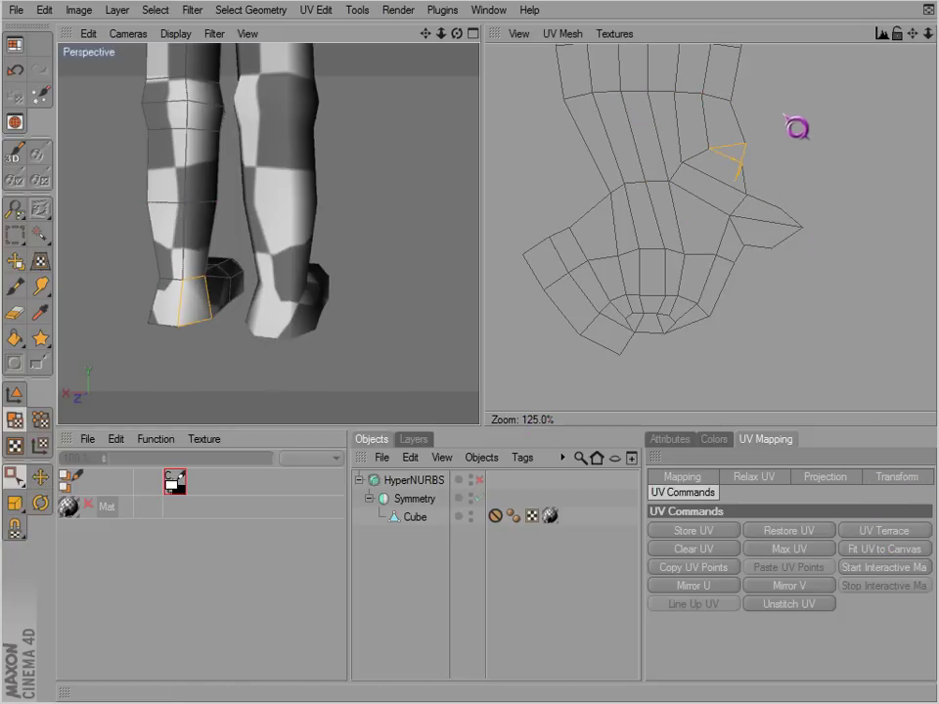
scroll(722, 204, down, 3)
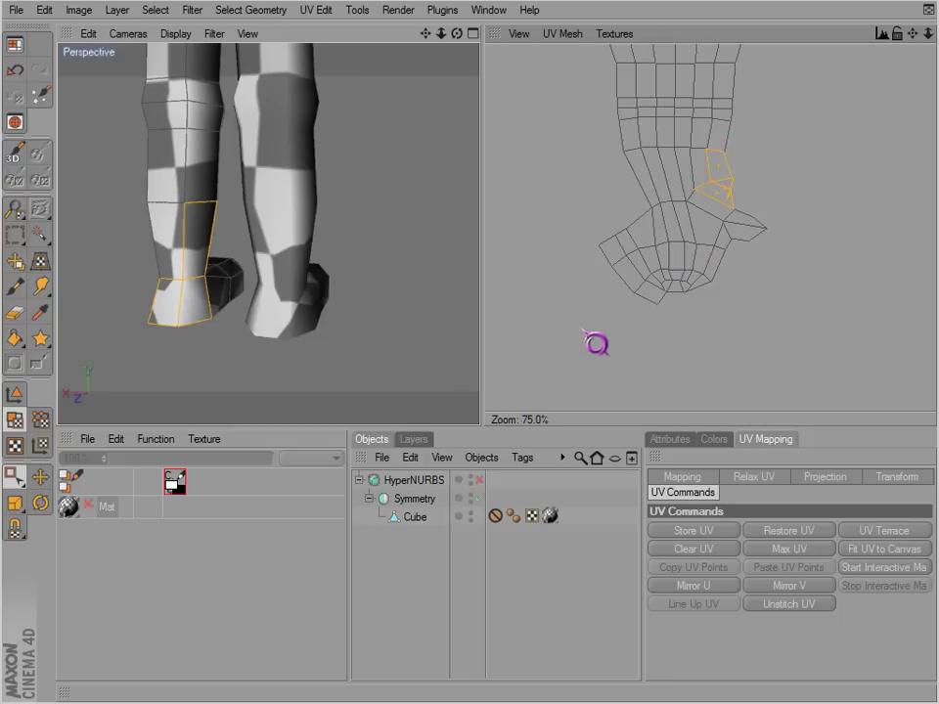
drag(572, 303, 818, 182)
click(752, 477)
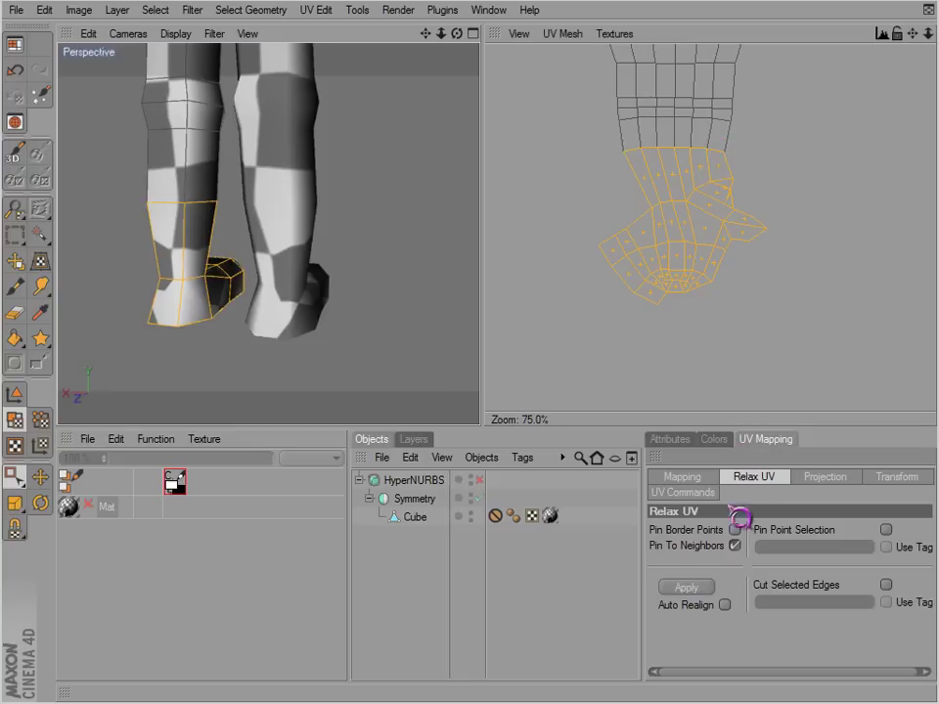
click(695, 588)
key(ctrl+z)
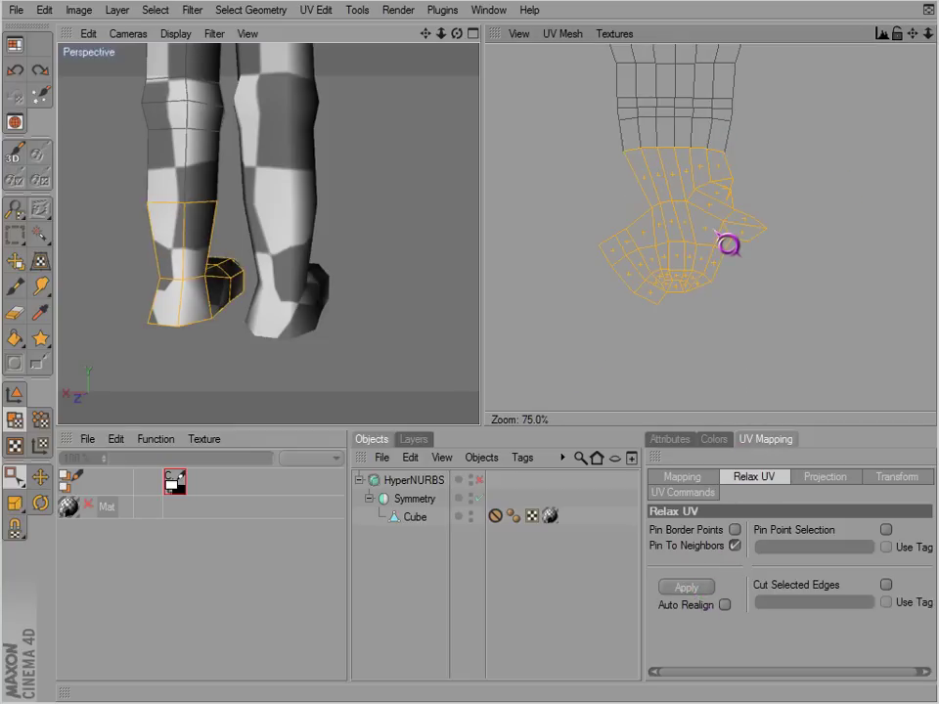
Step: Relax only the UV polygons of the back lower leg and heel with Pin To Neighbors enabled
scroll(715, 232, up, 1)
drag(792, 122, 699, 205)
click(698, 588)
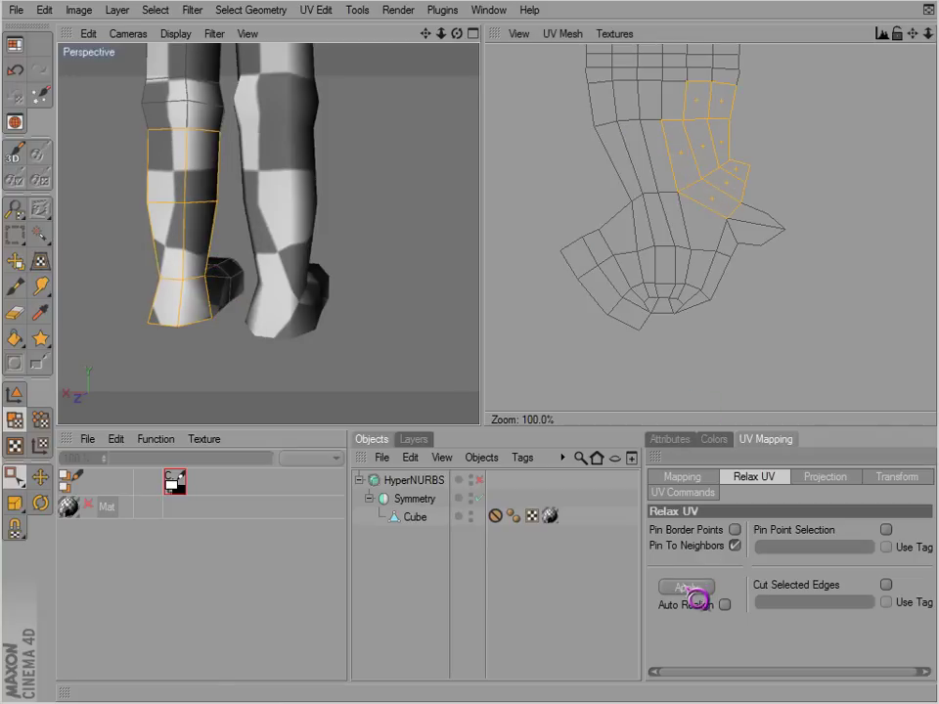
Step: Select the foot and heel UV points with Rectangle Selection and move them slightly up and left toward the leg
click(40, 421)
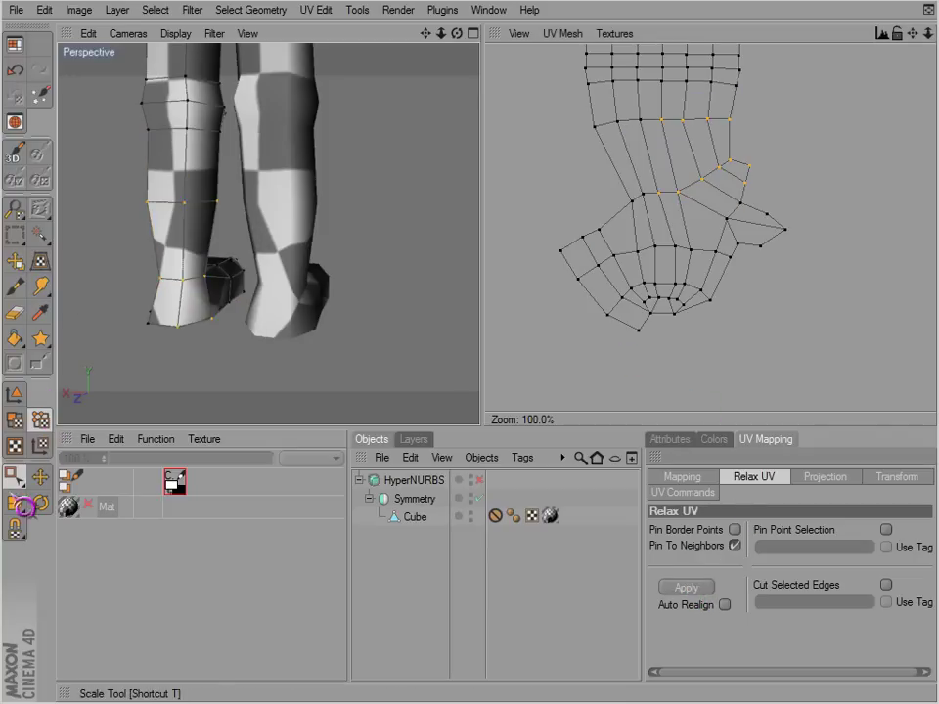
drag(14, 476, 67, 501)
drag(524, 382, 832, 161)
key(e)
drag(735, 204, 723, 193)
Step: Undo the stray point move, then reselect the foot's UV points and shift them slightly further left
scroll(742, 211, down, 1)
drag(568, 345, 660, 267)
key(ctrl+z)
key(space)
drag(556, 351, 763, 205)
key(e)
drag(677, 252, 669, 251)
key(space)
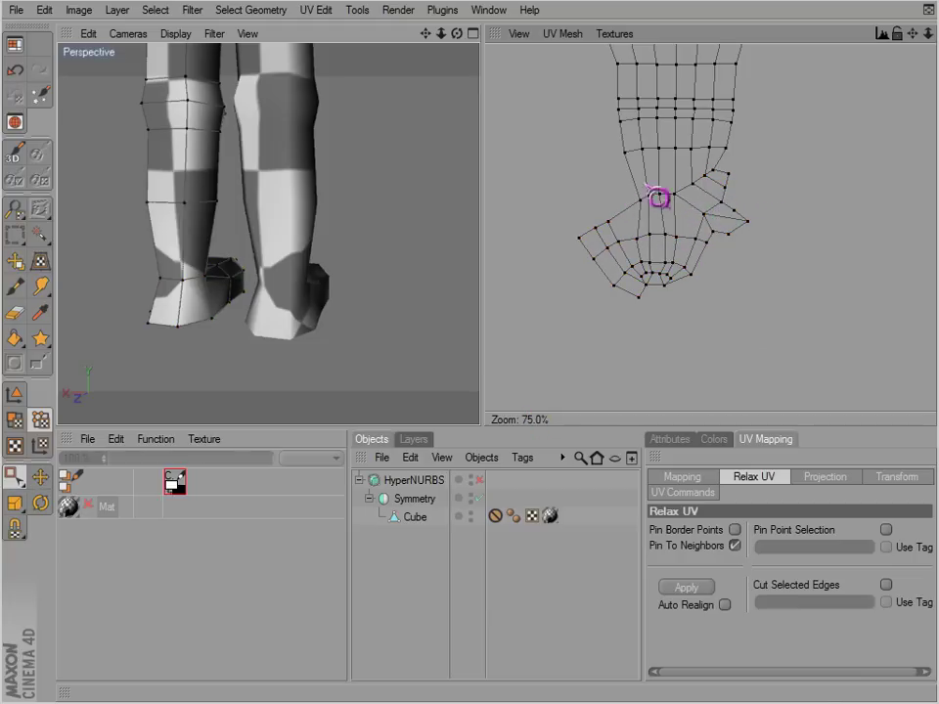
Step: Try to relax the UVs of the entire foot and lower leg with Pin Border Points enabled
click(14, 419)
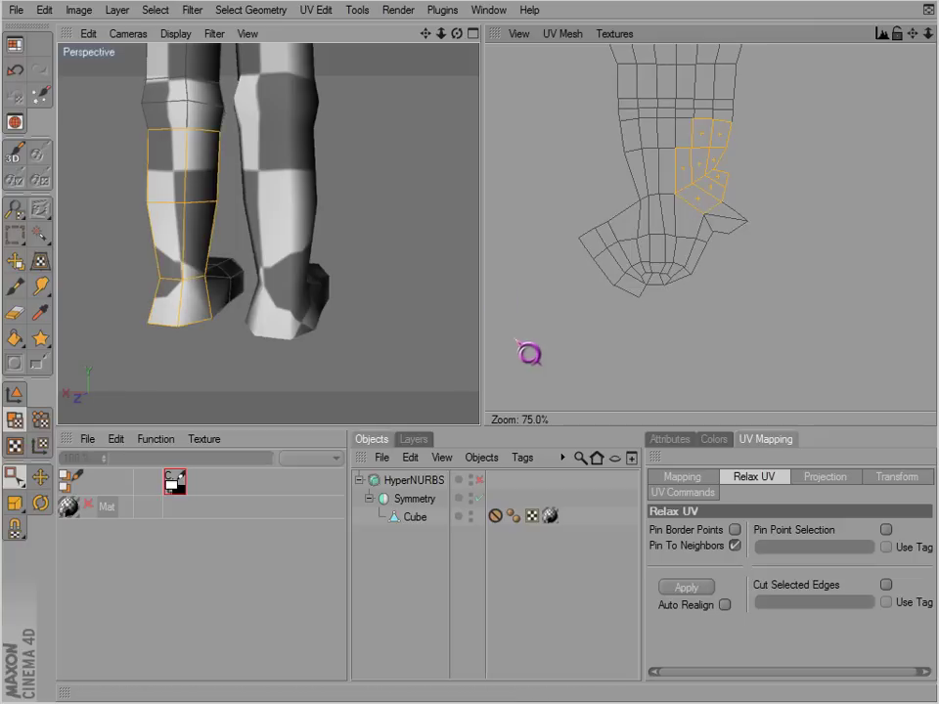
click(587, 311)
drag(539, 329, 769, 119)
click(689, 588)
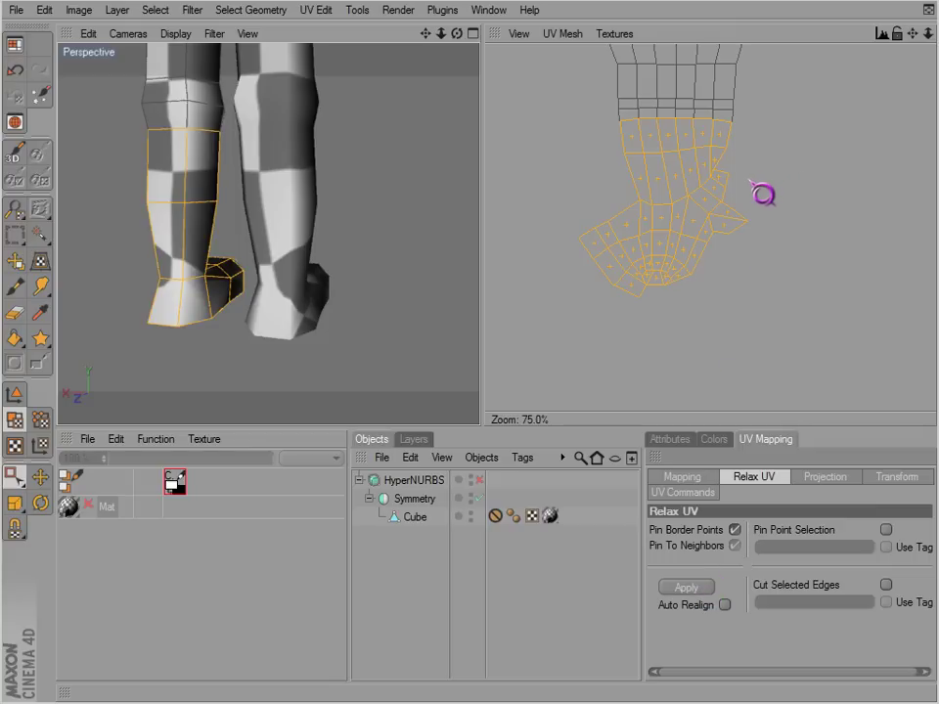
key(ctrl+z)
Step: Try to relax the back calf and heel UV polygons with Pin Border Points off and Pin To Neighbors on
drag(777, 121, 713, 208)
drag(748, 139, 695, 196)
click(734, 530)
click(699, 593)
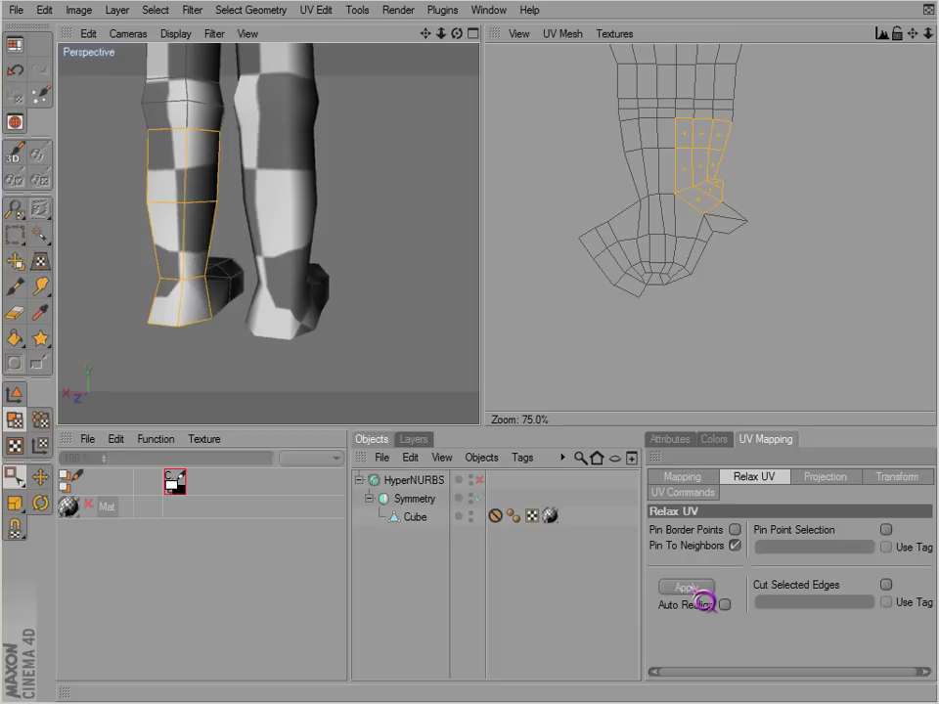
key(ctrl+z)
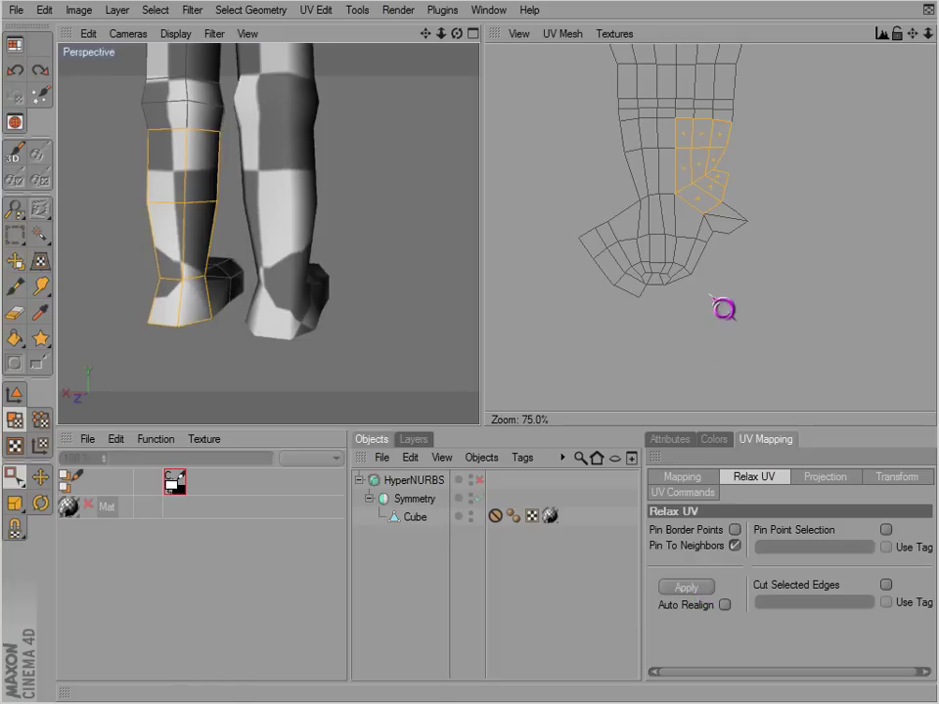
Step: Try to relax the UVs of the heel, ankle and adjoining side of the foot with different polygon selections
drag(748, 275, 707, 176)
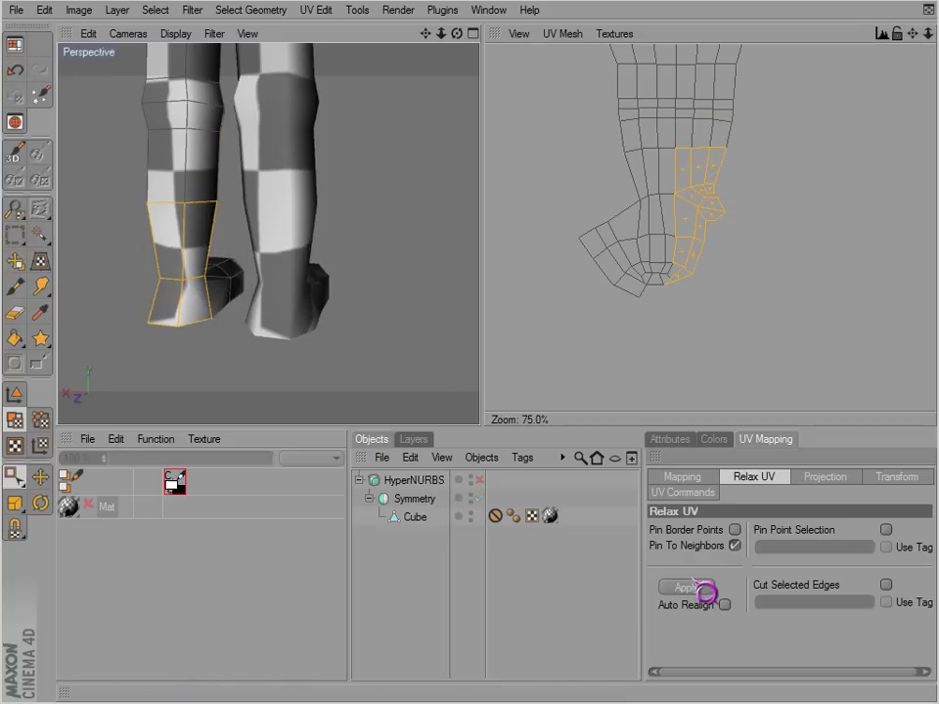
click(697, 588)
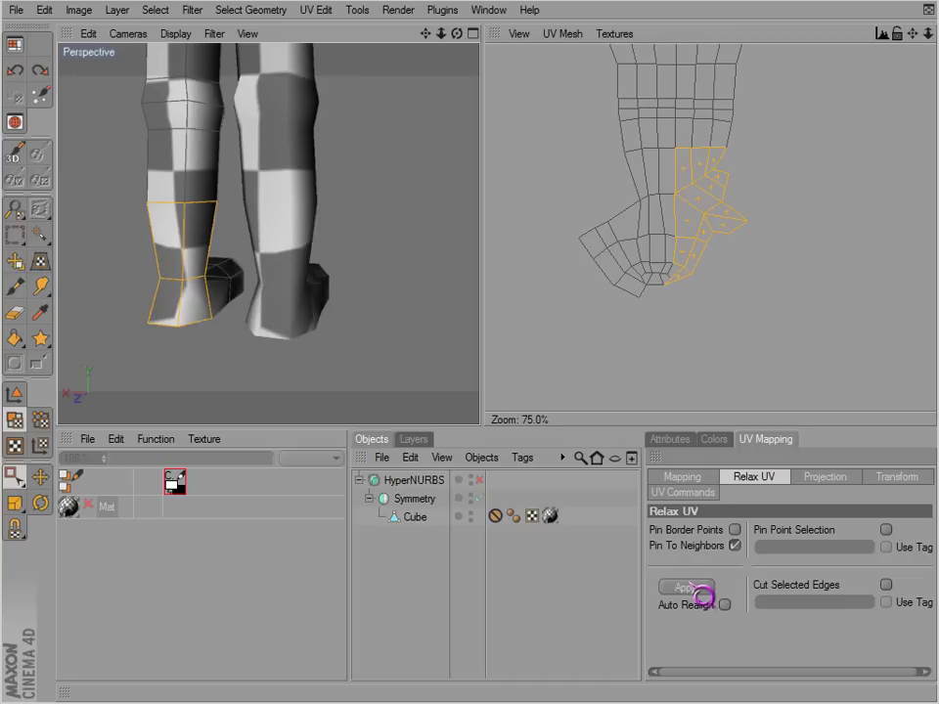
click(775, 261)
drag(768, 160, 696, 247)
click(677, 587)
click(682, 588)
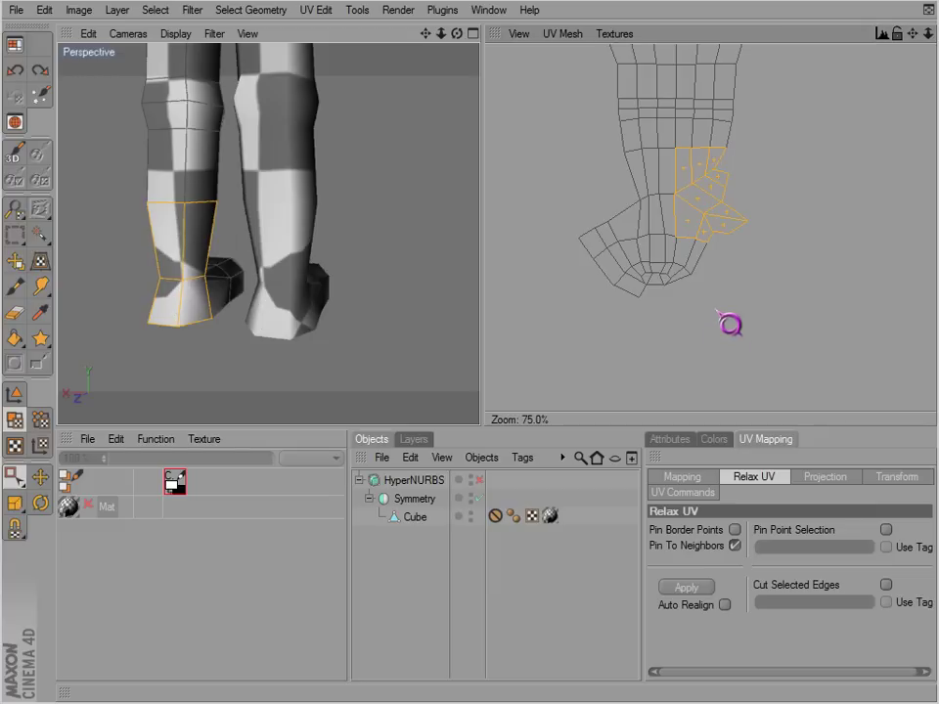
Step: Relax the heel UV polygons, then the lower back leg, heel and foot side together with Pin To Neighbors on
drag(768, 209, 691, 225)
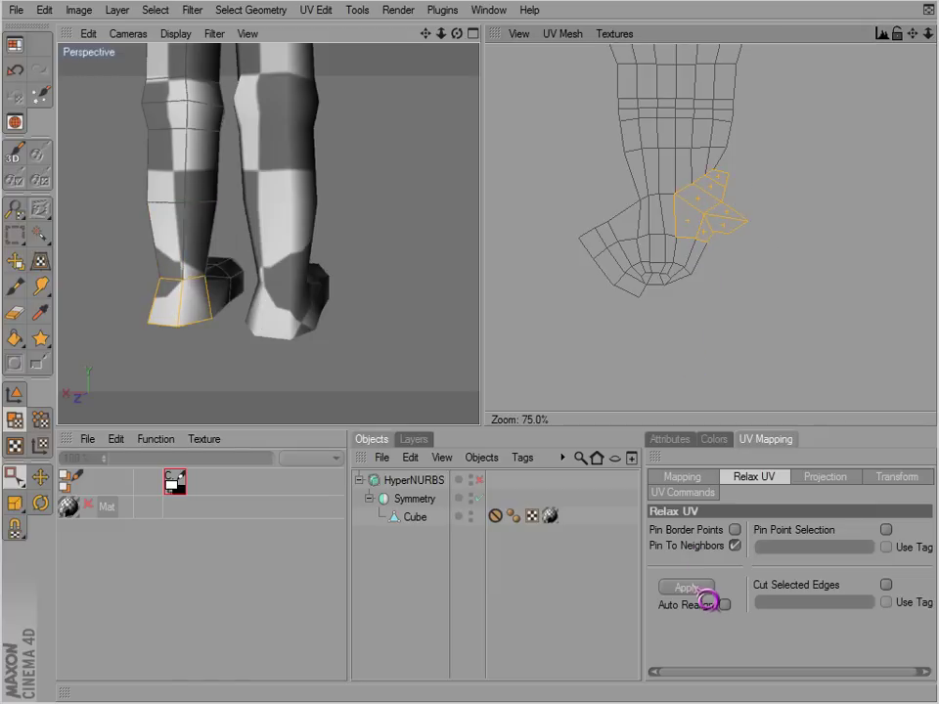
click(697, 588)
drag(550, 317, 683, 305)
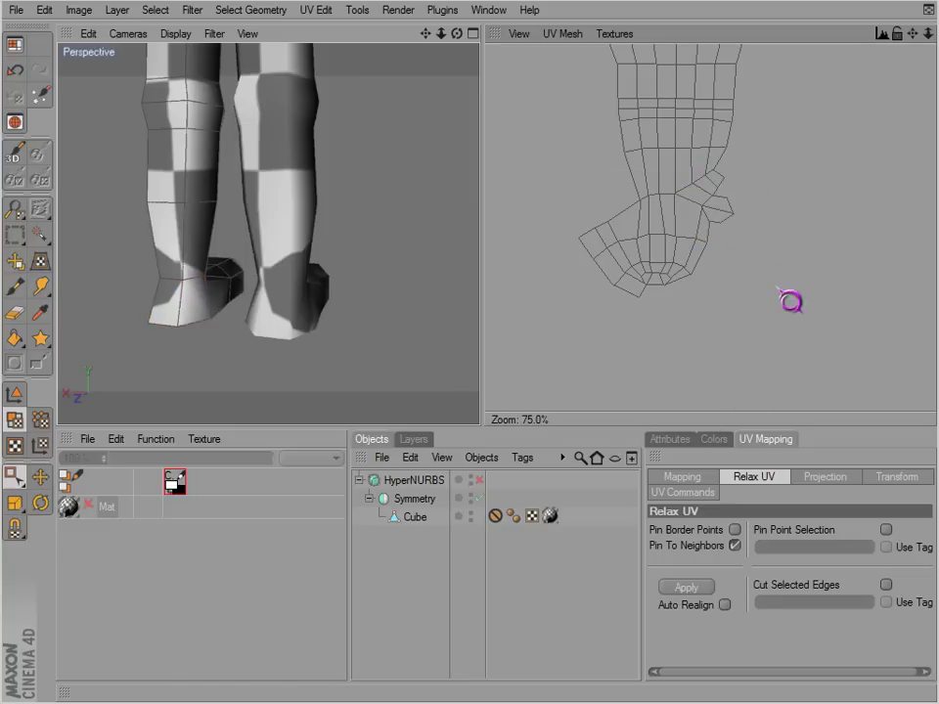
drag(767, 279, 682, 152)
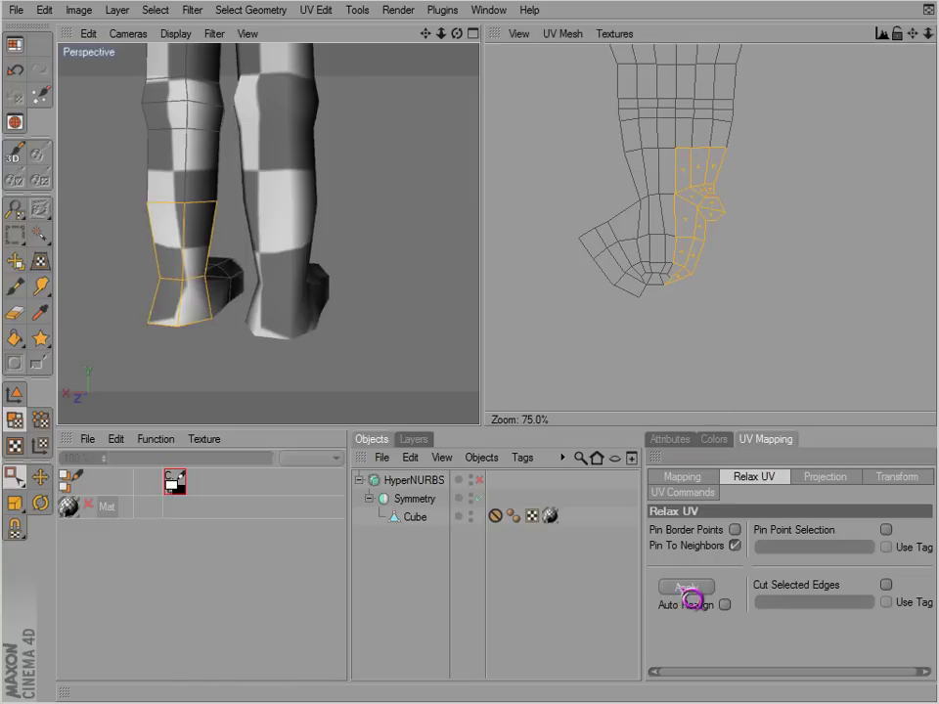
Step: Relax the UVs of the whole foot and lower leg with Pin Border Points enabled, then clear the selection
drag(549, 314, 736, 196)
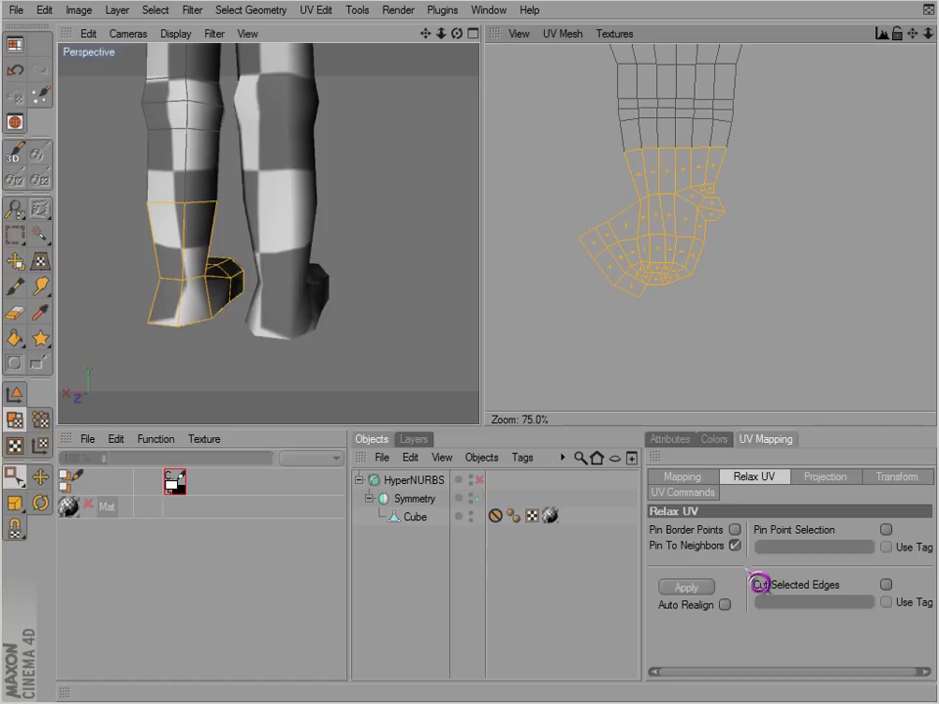
click(735, 529)
click(700, 589)
drag(719, 302, 748, 327)
Step: Select the whole arm UV island and move it next to the shoulder edge of the torso island
scroll(683, 273, down, 4)
alt+middle_drag(682, 259, 529, 415)
scroll(706, 184, up, 2)
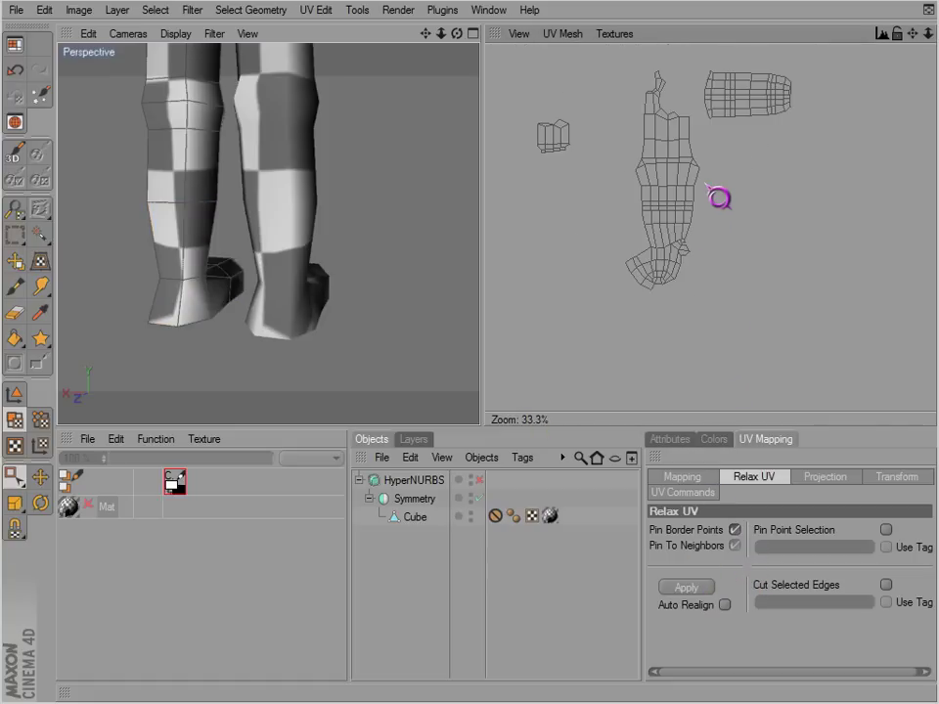
drag(725, 84, 840, 153)
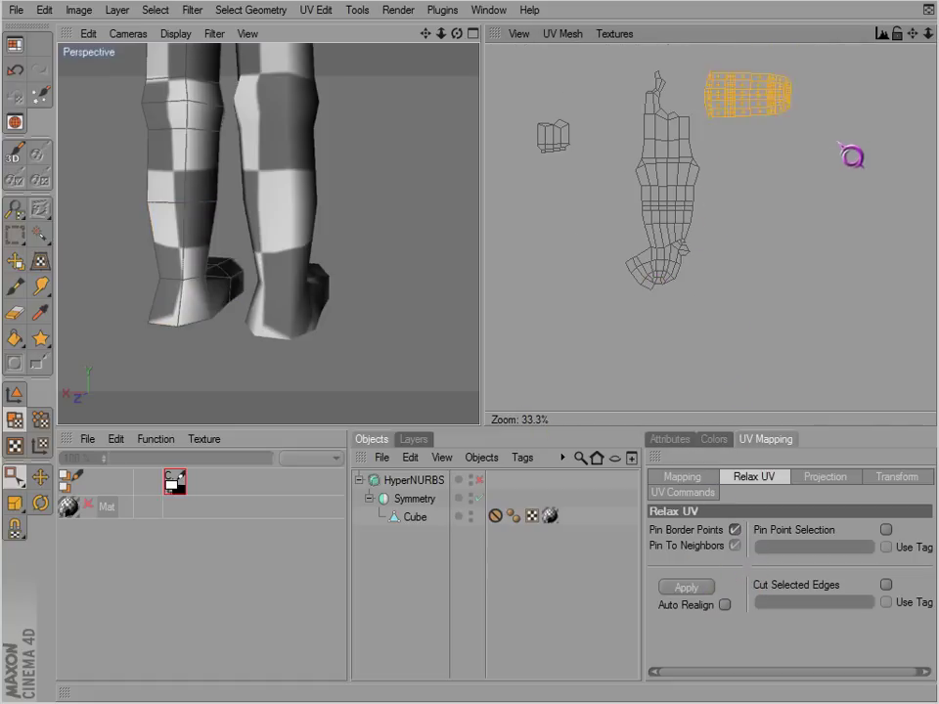
scroll(710, 133, up, 2)
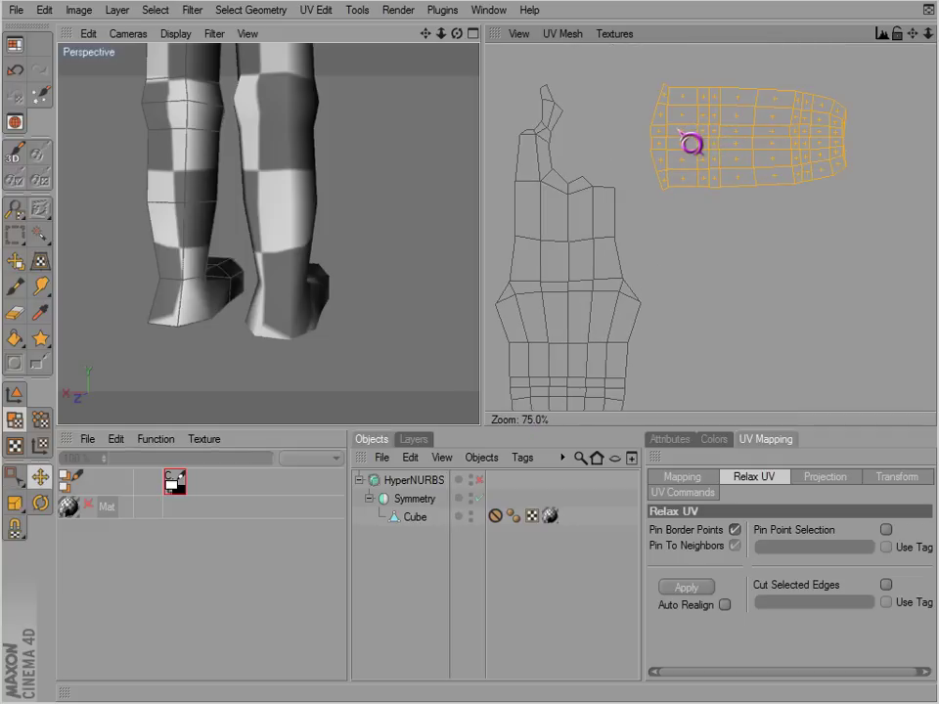
drag(690, 143, 627, 130)
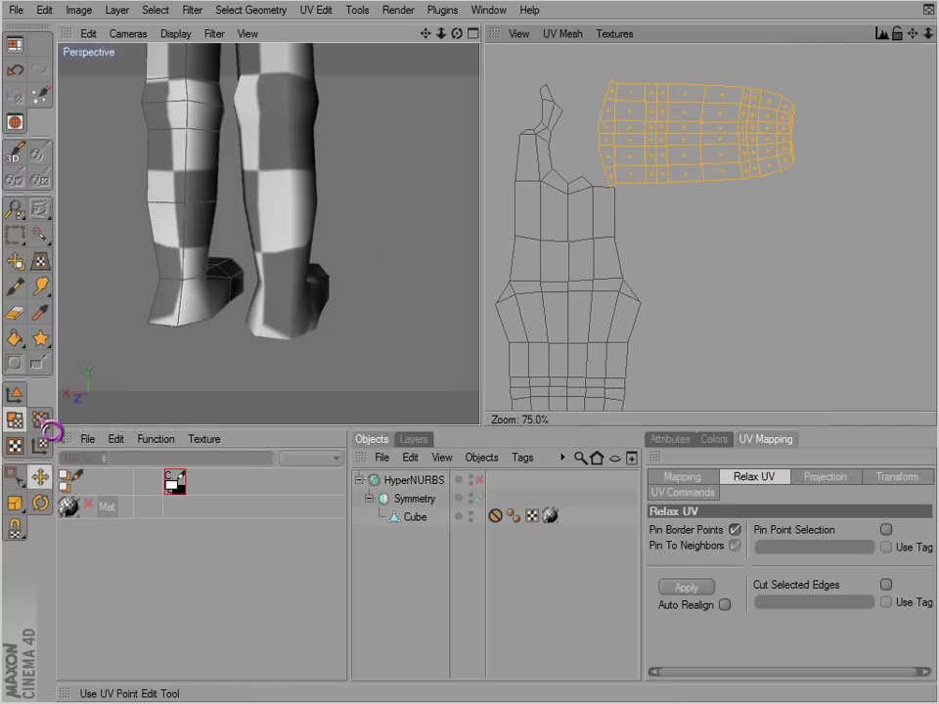
Step: Examine which UV points of the arm and upper torso islands correspond around the shoulder on the model
click(40, 420)
key(space)
drag(591, 157, 612, 179)
alt+drag(355, 164, 325, 175)
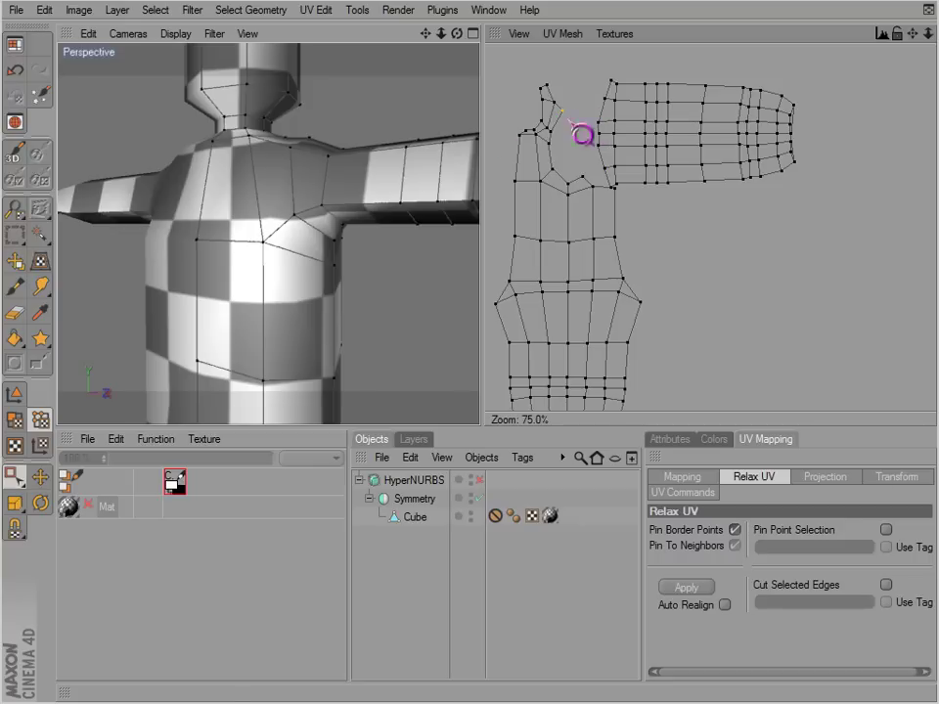
alt+drag(266, 168, 558, 431)
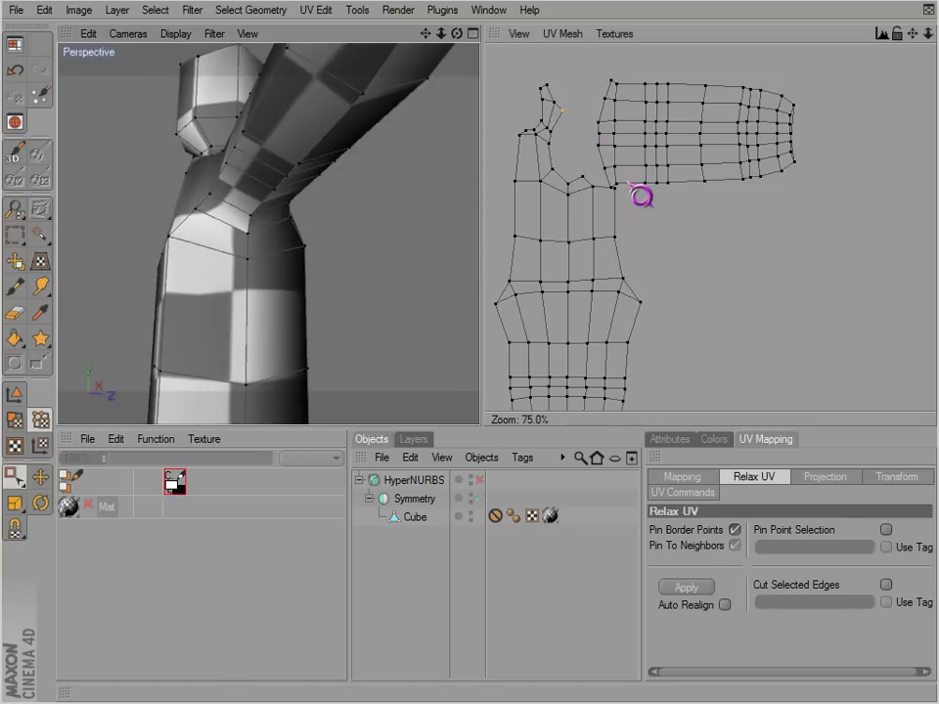
drag(634, 179, 716, 201)
drag(638, 71, 675, 90)
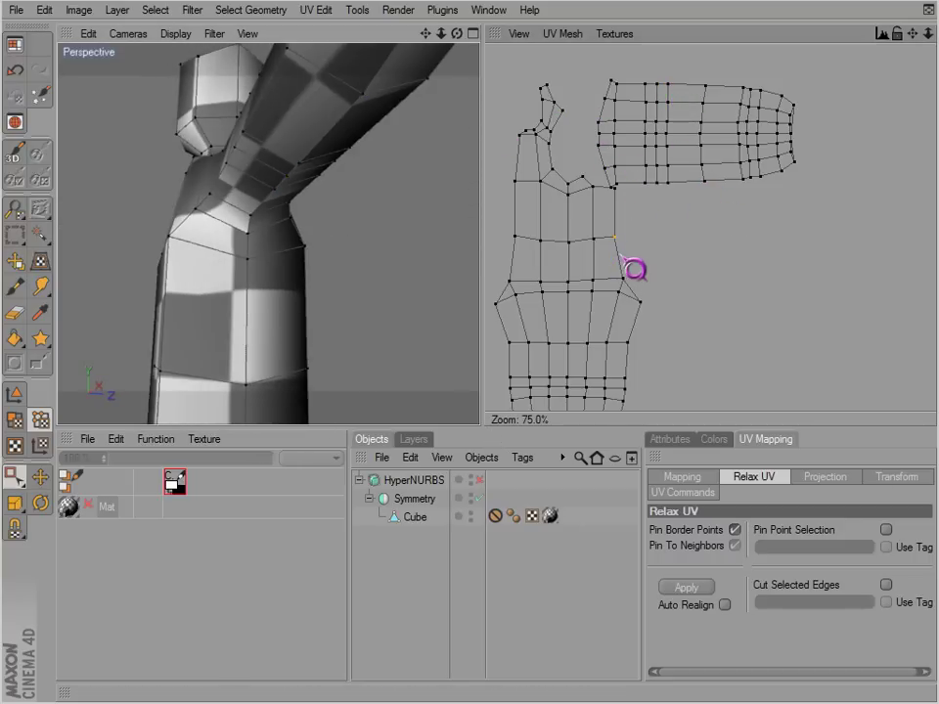
mouse_move(602, 253)
mouse_down()
mouse_move(629, 193)
mouse_move(608, 247)
mouse_move(599, 241)
mouse_up()
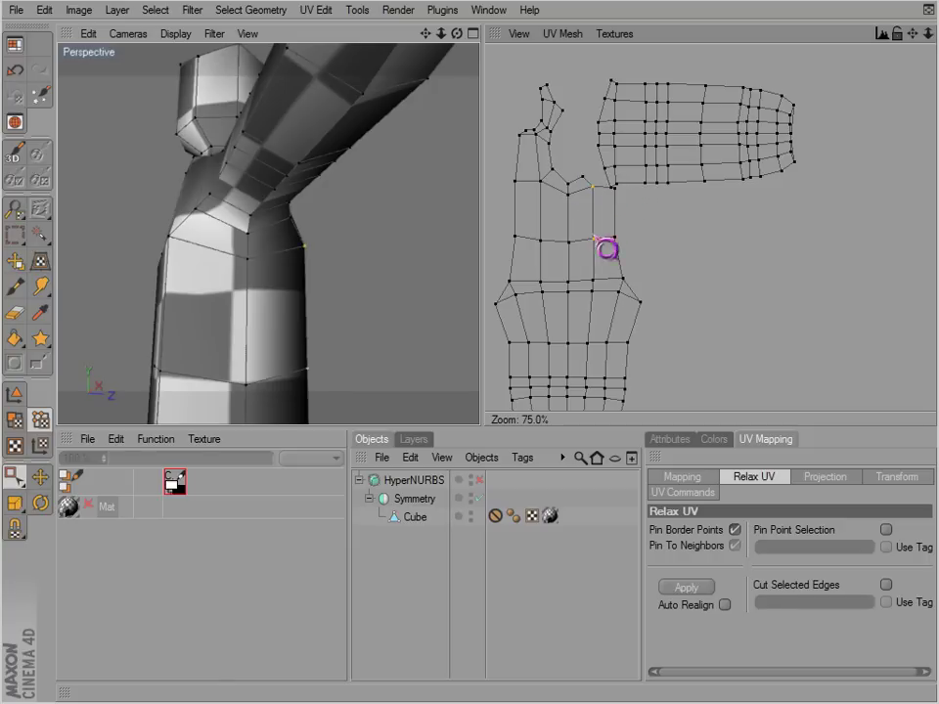
drag(567, 173, 585, 257)
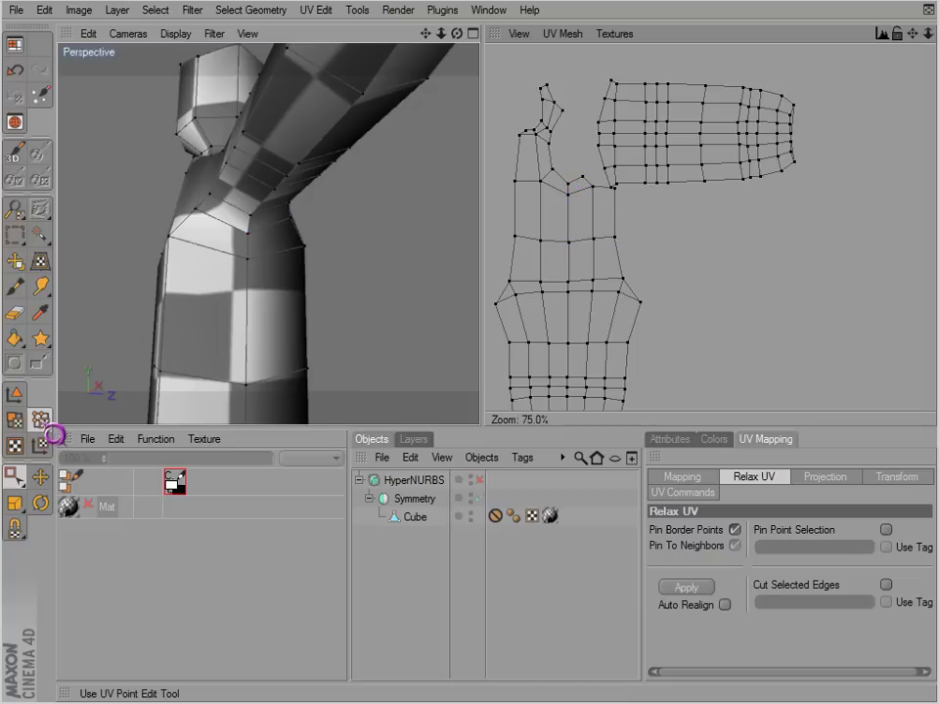
Step: Move the upper torso UV polygons below the armpit away from the body island and bring the arm island closer to the shoulder
click(17, 423)
drag(14, 477, 67, 491)
click(605, 208)
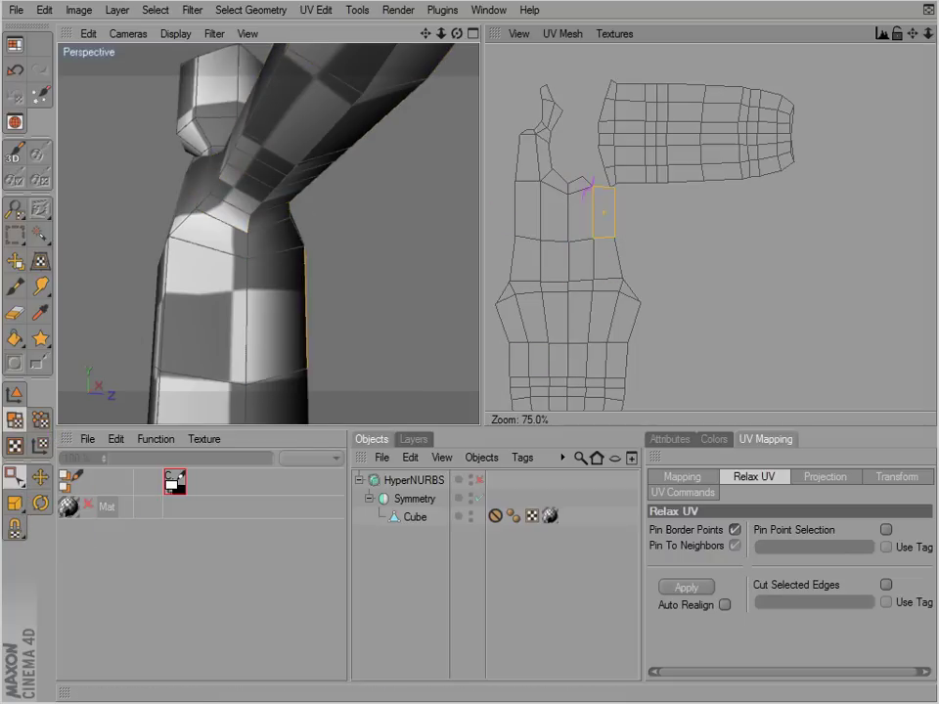
drag(595, 198, 798, 308)
key(space)
key(space)
drag(848, 84, 586, 173)
key(space)
Step: Weld the facing border points of the shoulder and arm UV islands with UV Terrace
click(43, 422)
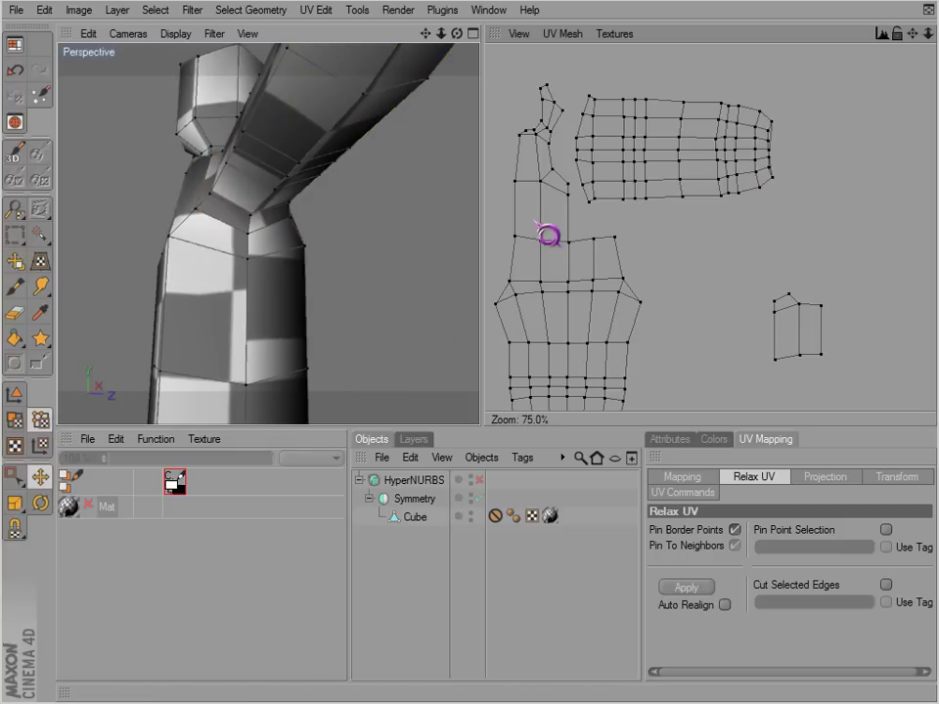
drag(524, 226, 563, 178)
drag(549, 102, 591, 199)
click(910, 479)
click(697, 493)
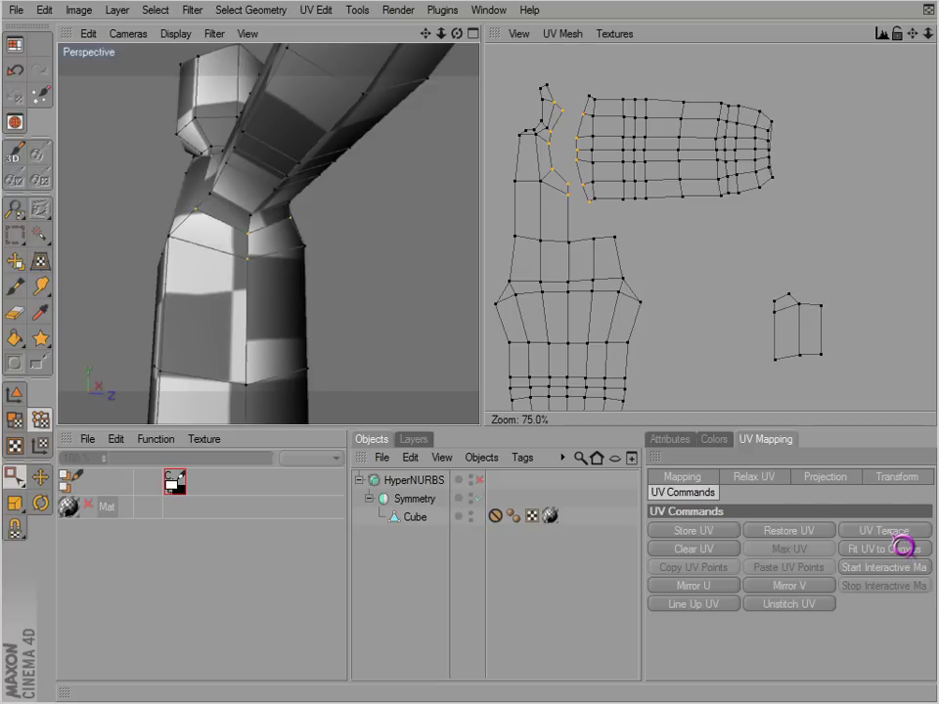
click(892, 535)
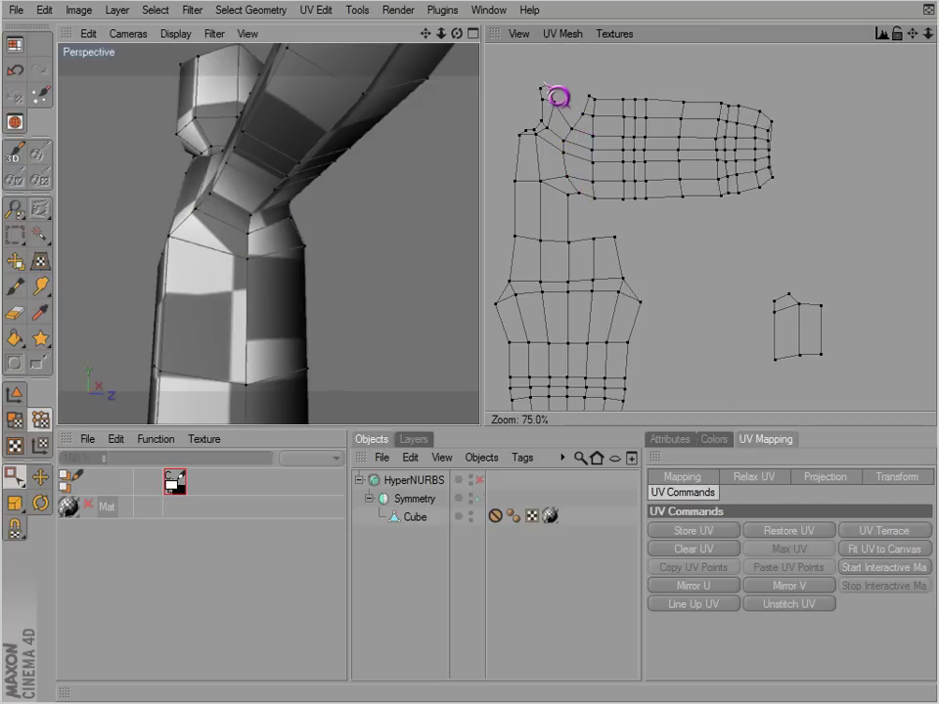
drag(545, 82, 599, 125)
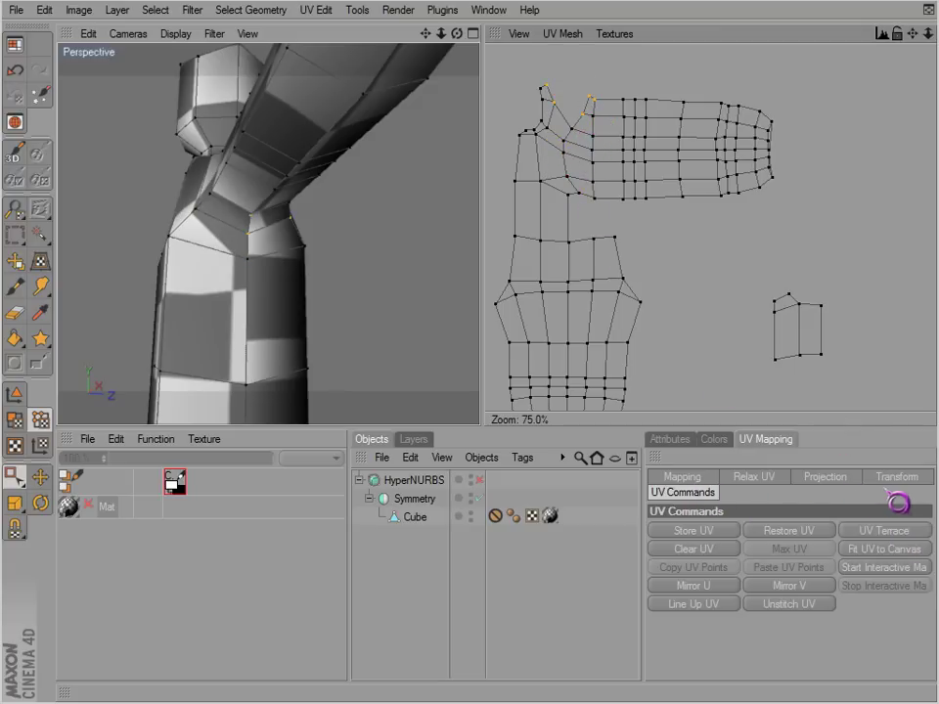
click(604, 138)
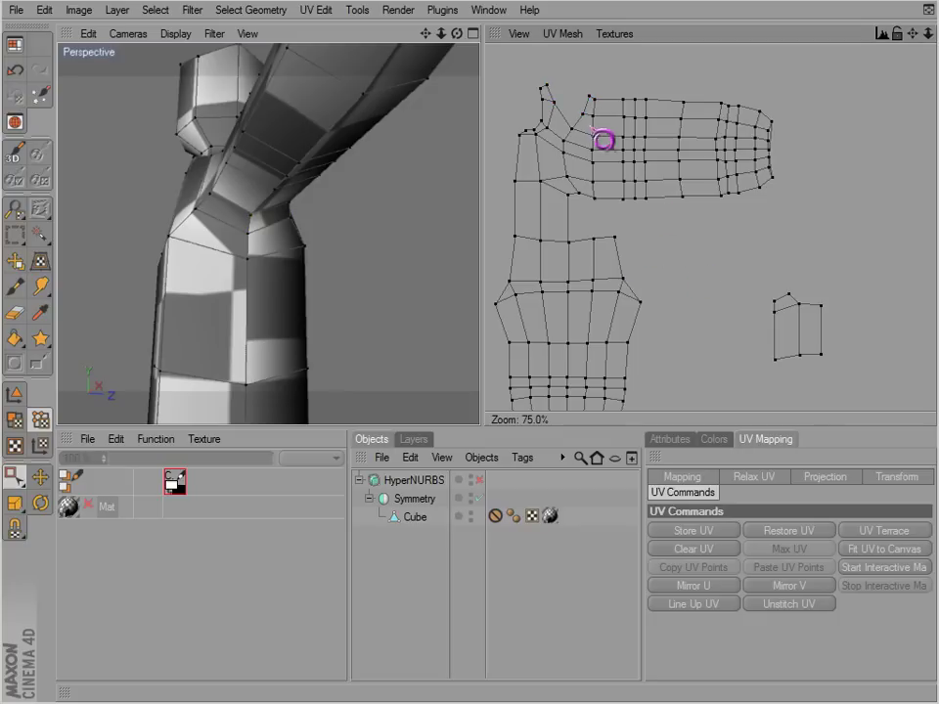
drag(571, 96, 590, 125)
Step: Move the stray chest polygon's UV points down beside the shoulder island and scale them to fit there
alt+drag(320, 298, 259, 252)
scroll(548, 194, down, 2)
alt+middle_drag(581, 168, 582, 240)
key(e)
drag(540, 77, 653, 228)
alt+right_drag(654, 228, 626, 256)
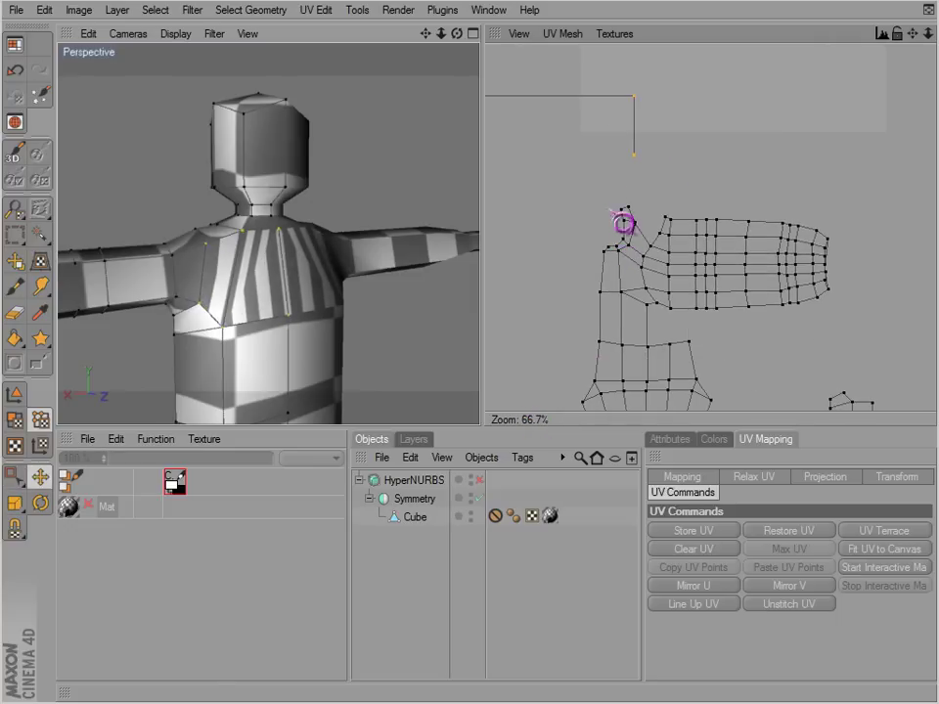
key(t)
drag(633, 124, 651, 218)
key(e)
Step: Weld the selected chest polygon and upper shoulder UV points with UV Terrace
scroll(618, 119, up, 1)
key(space)
drag(584, 155, 648, 240)
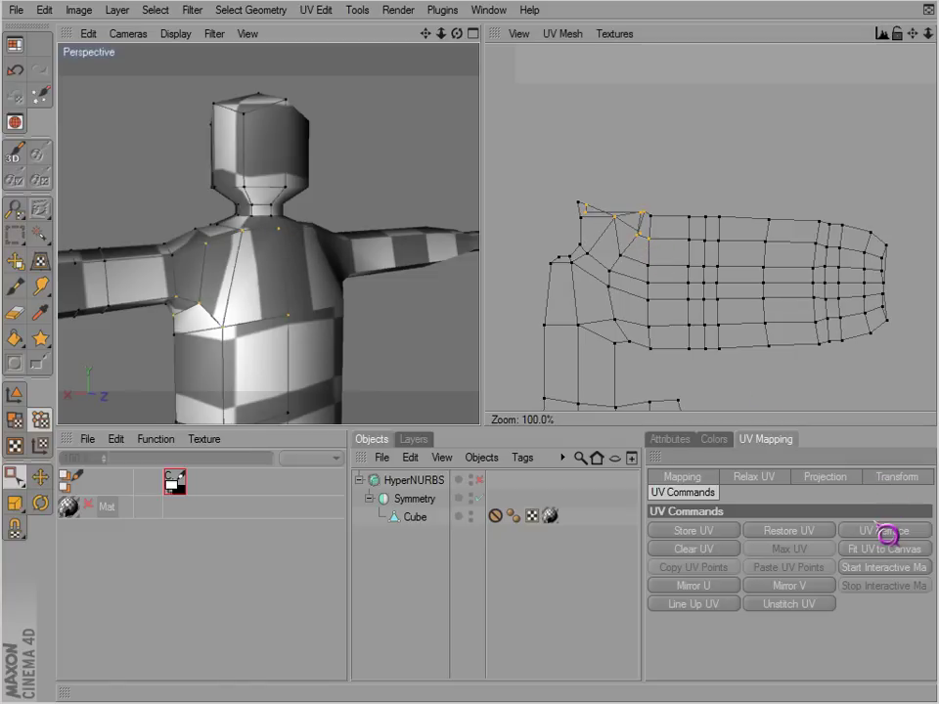
Step: Relax the chest, shoulder and adjoining upper-arm UV polygons with Pin Border Points off and Pin To Neighbors on
click(15, 421)
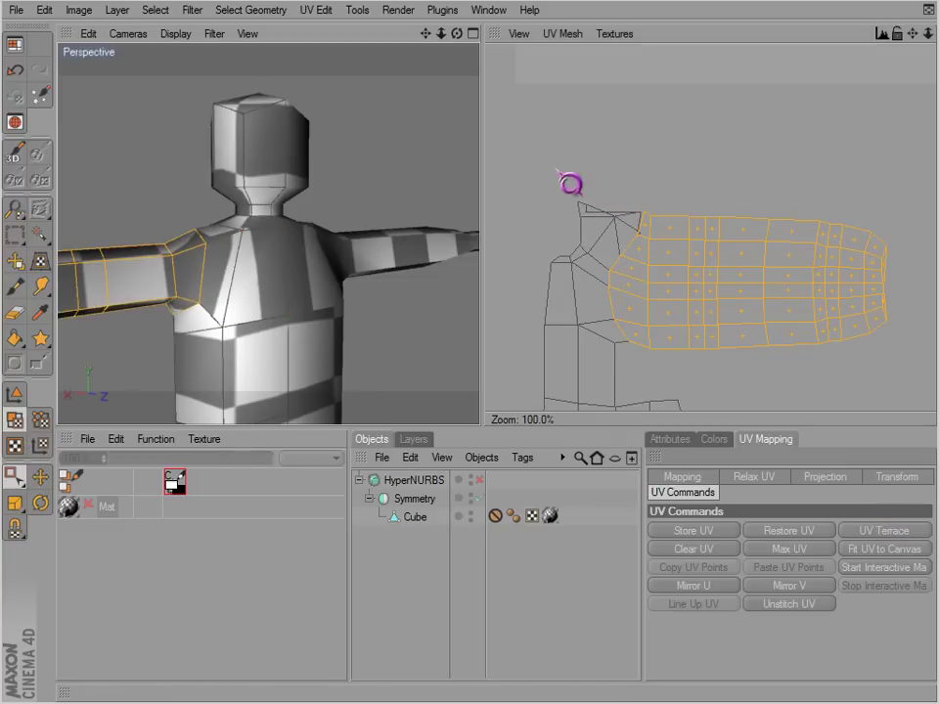
drag(556, 172, 659, 251)
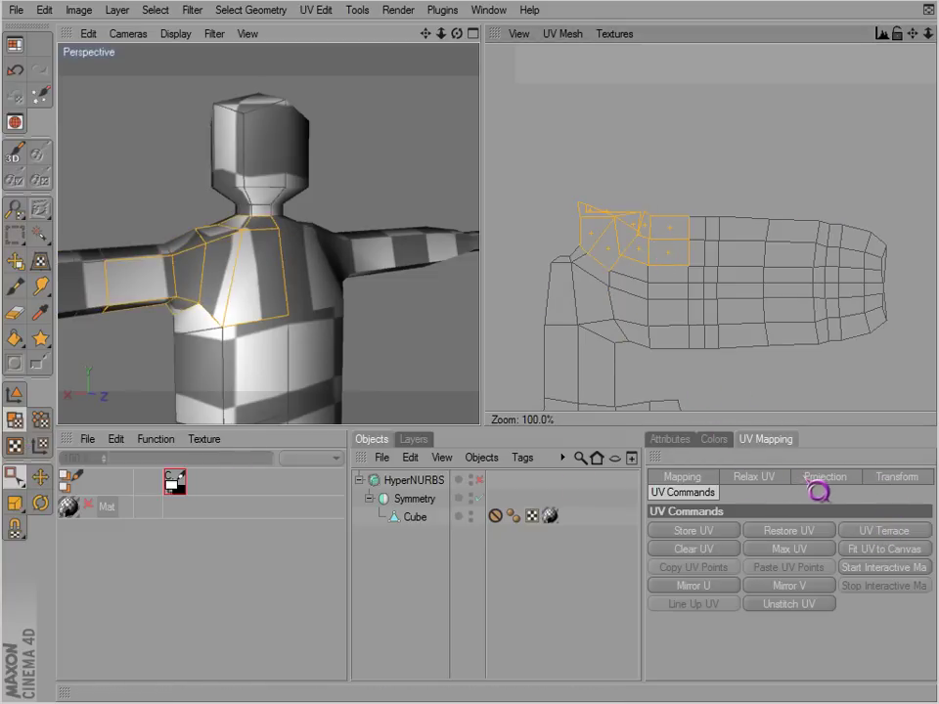
click(754, 476)
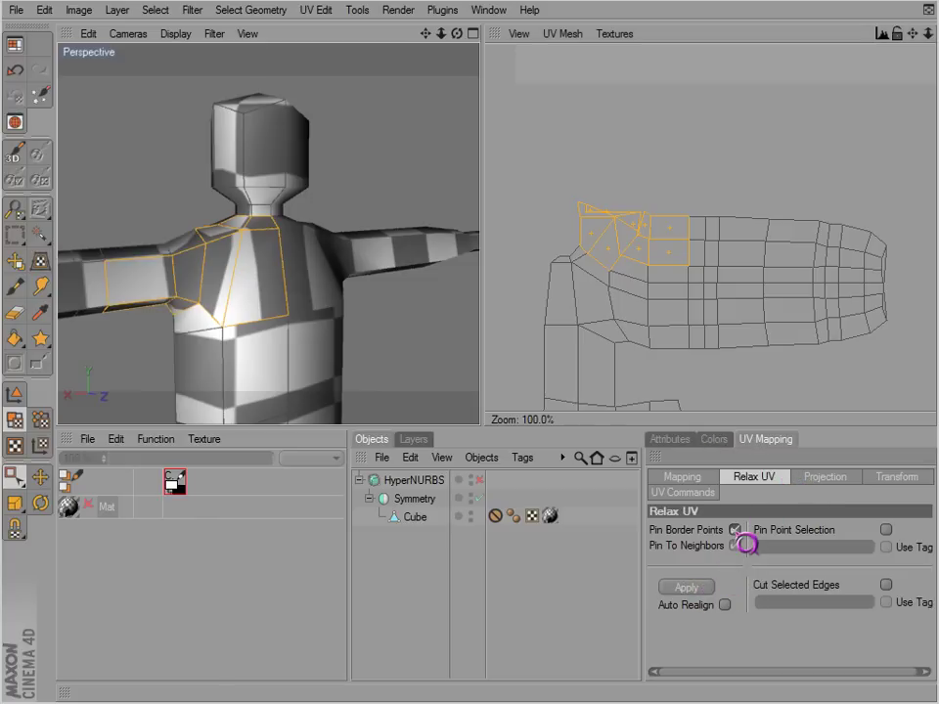
click(739, 544)
click(694, 590)
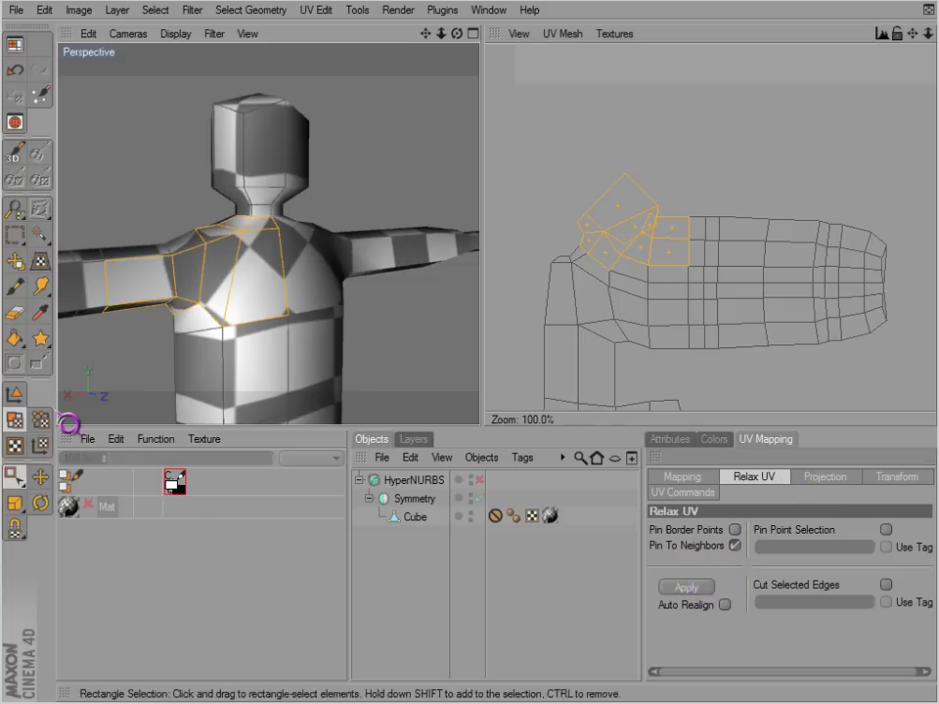
Step: Weld the UV points along the seam between the chest and upper arm with UV Terrace
click(40, 419)
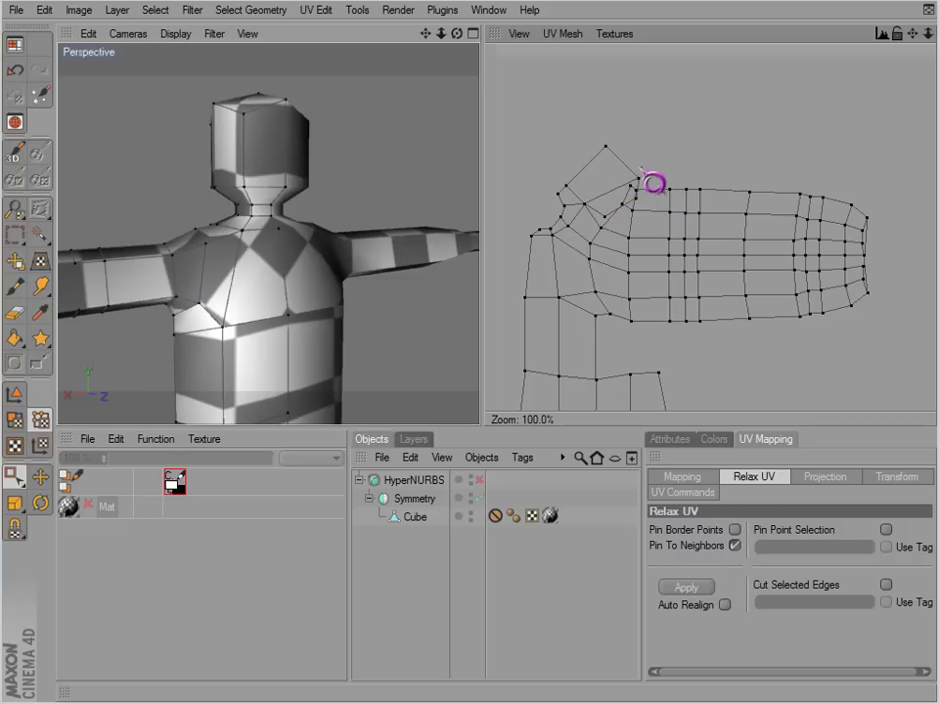
drag(639, 170, 597, 237)
click(887, 476)
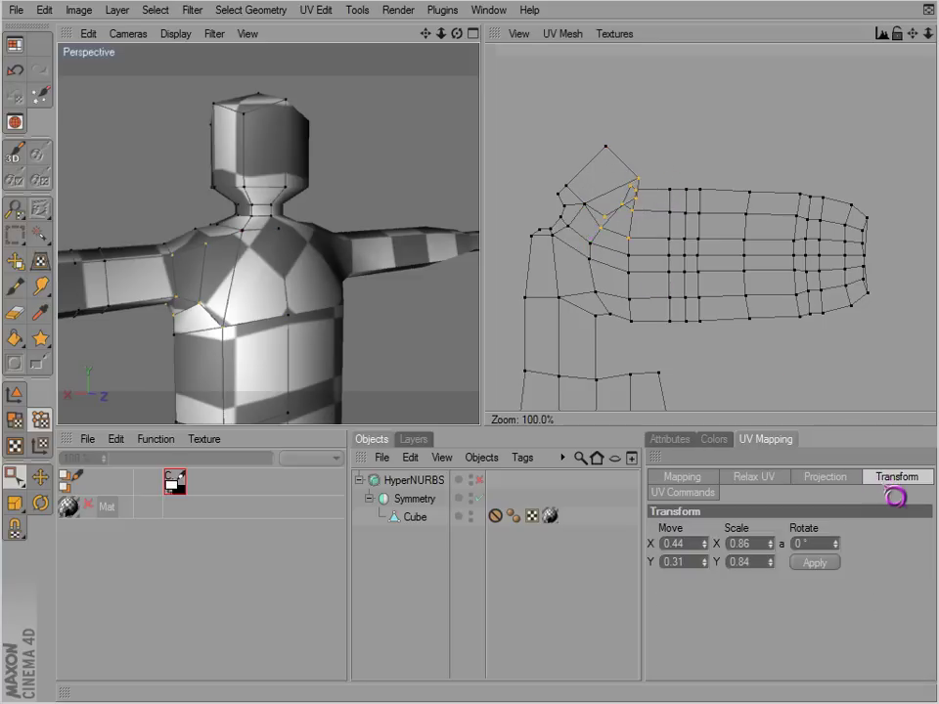
click(686, 487)
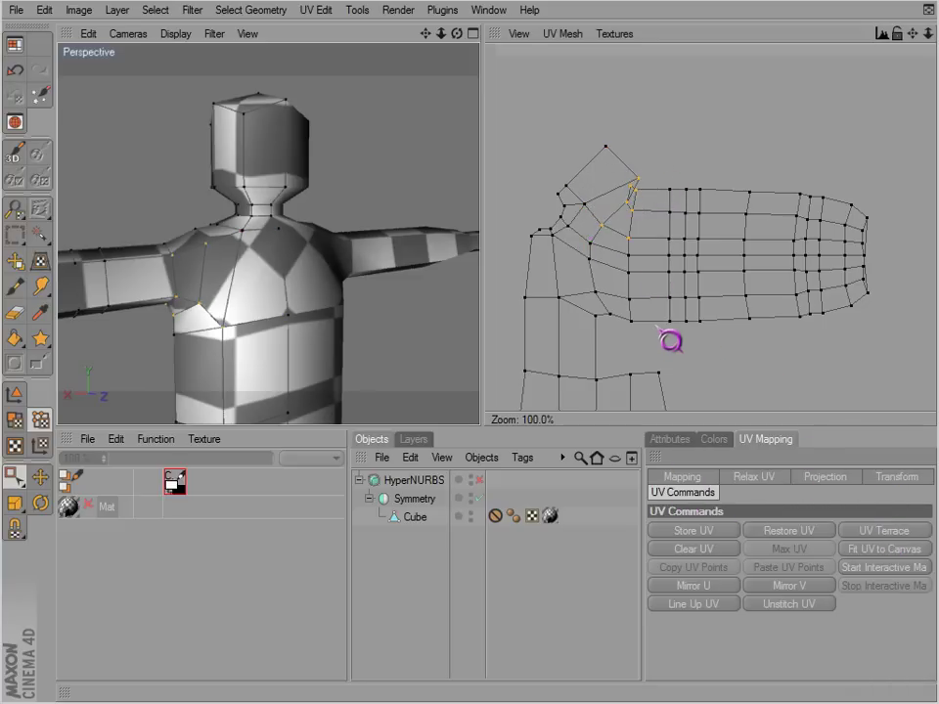
Step: Relax the welded chest and shoulder UV polygons again with Pin To Neighbors on
click(15, 419)
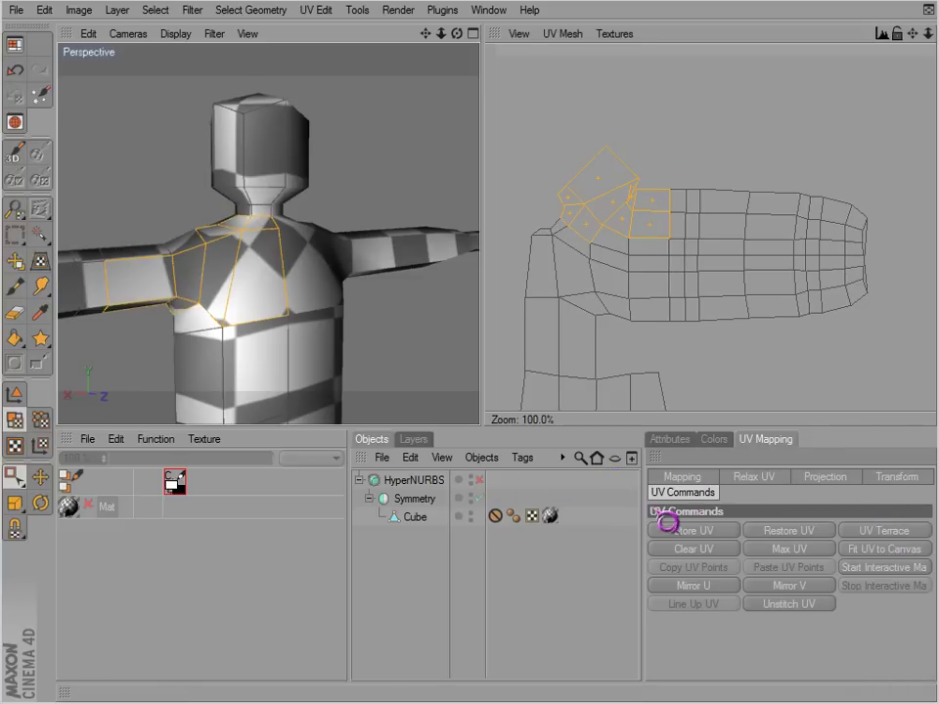
click(768, 479)
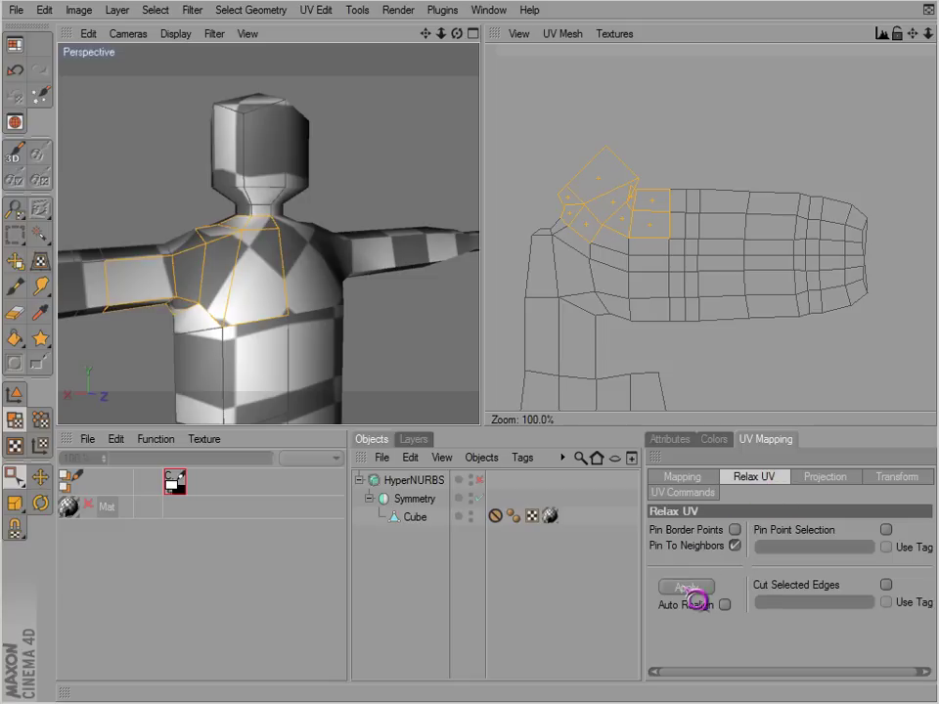
click(693, 592)
Step: Adjust the overlapping UV points at the narrow gap between the chest and upper arm
scroll(603, 242, up, 5)
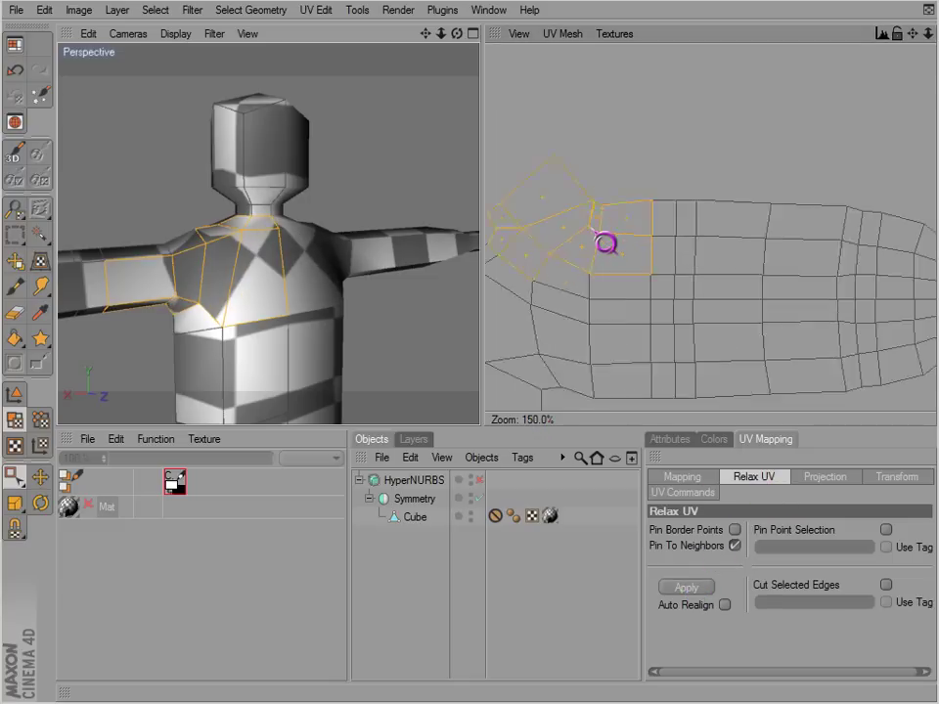
click(40, 420)
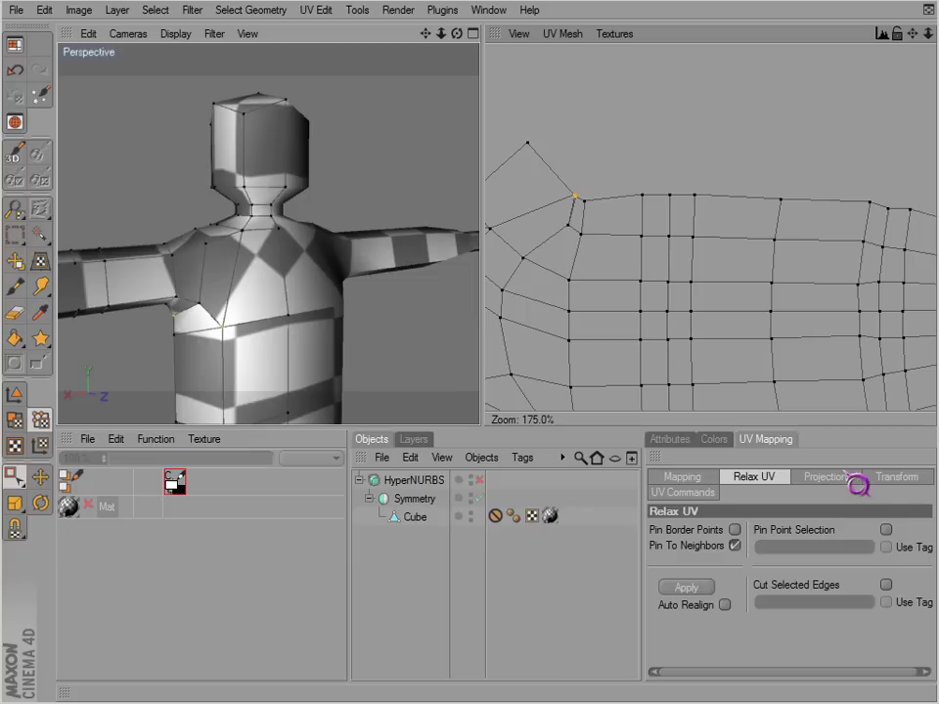
click(684, 492)
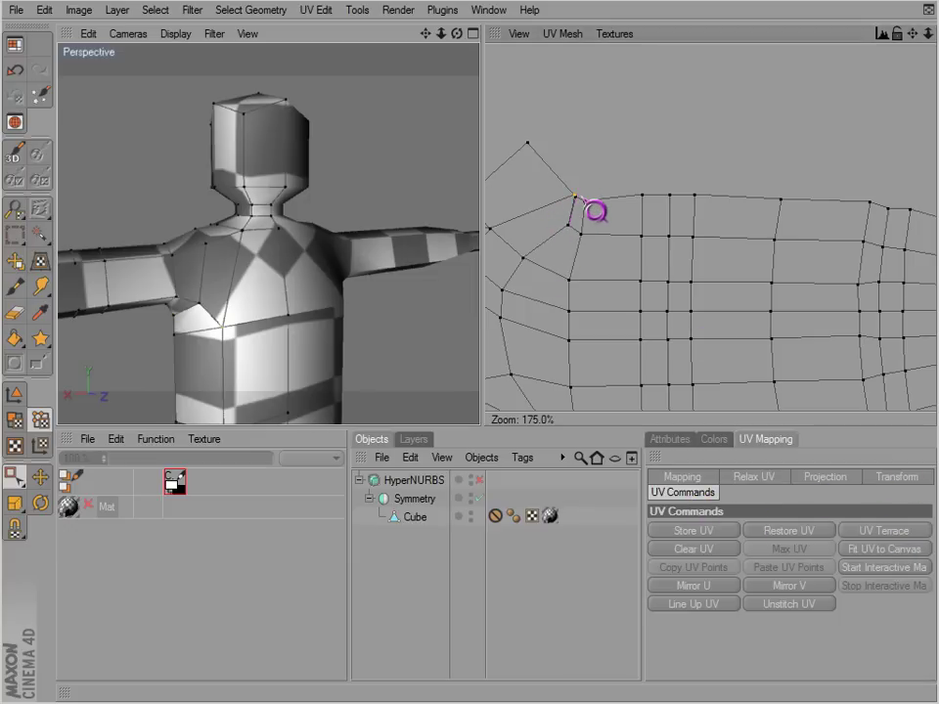
key(space)
drag(576, 197, 578, 236)
key(space)
Step: Move the small armpit polygon from the detached torso piece into the gap between the chest and arm UVs
alt+drag(324, 271, 480, 424)
scroll(567, 223, down, 1)
alt+middle_drag(614, 270, 640, 110)
scroll(616, 272, down, 3)
alt+middle_drag(880, 326, 871, 323)
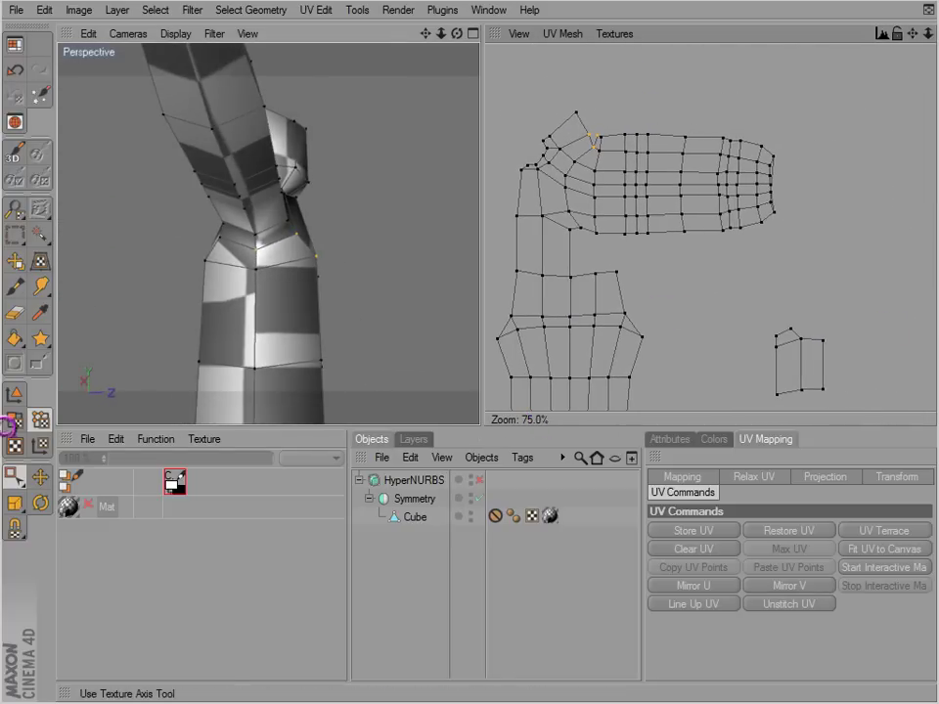
click(15, 419)
drag(786, 338, 594, 147)
key(e)
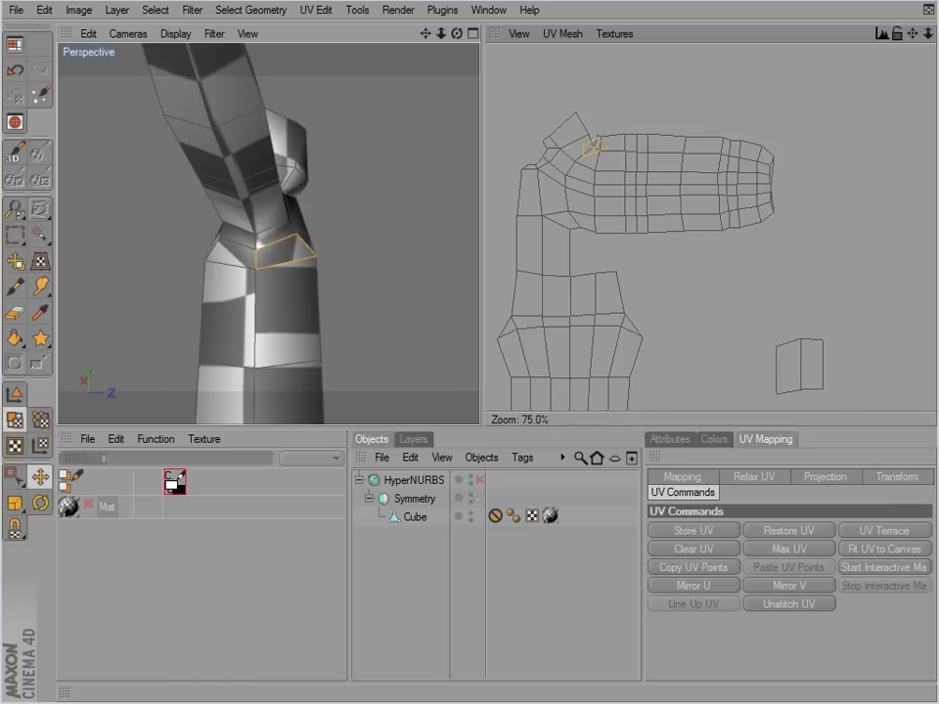
Step: Weld the armpit polygon's UV points to the surrounding chest and arm points with UV Terrace
scroll(649, 209, up, 2)
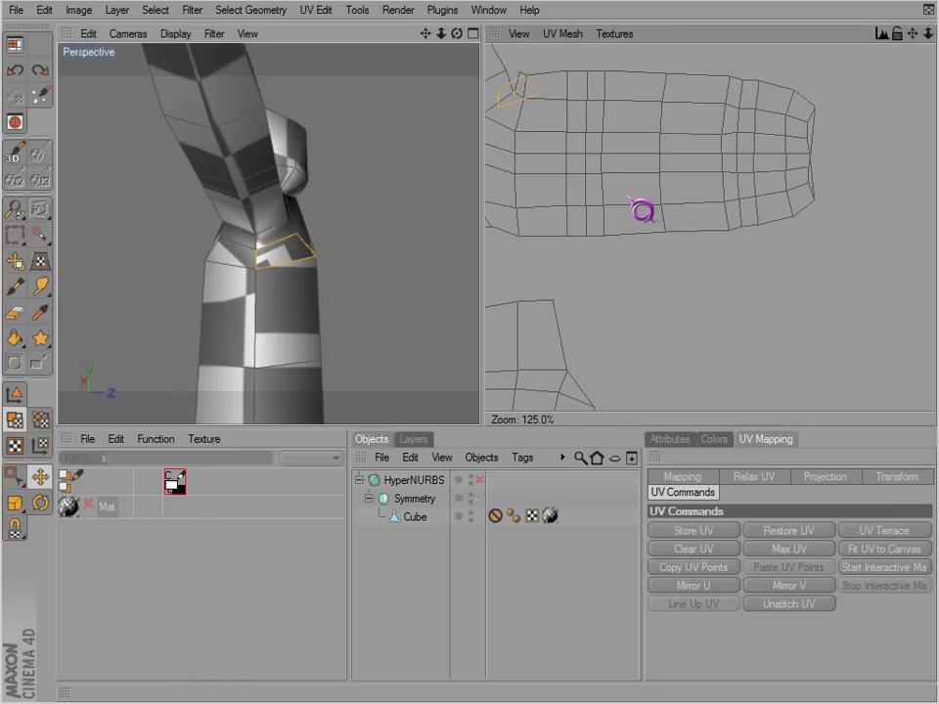
scroll(644, 211, up, 2)
click(40, 420)
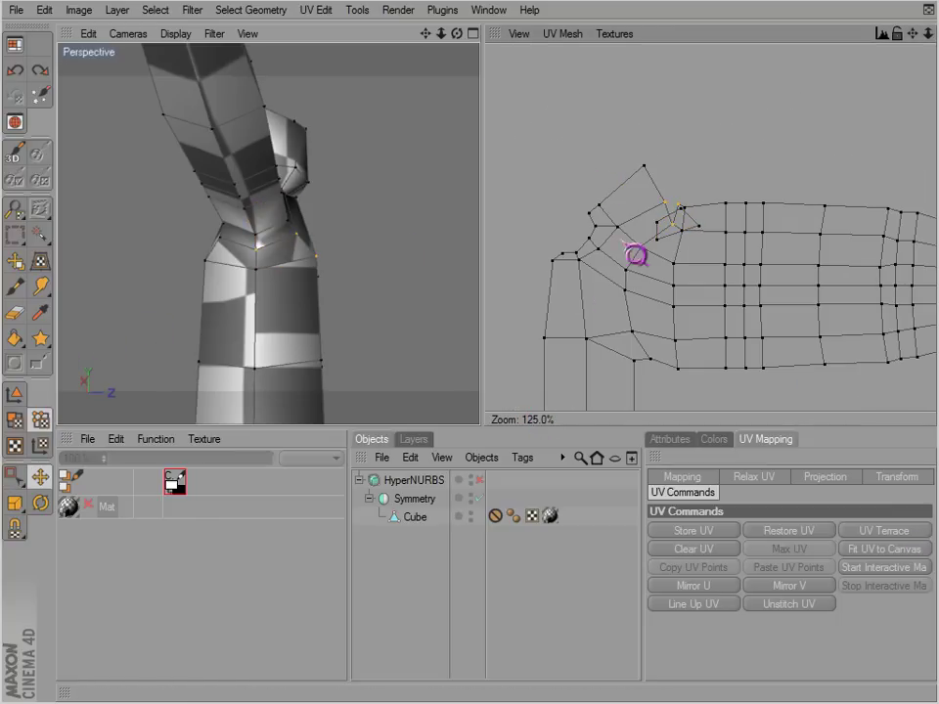
drag(643, 235, 730, 250)
drag(629, 189, 698, 245)
click(898, 479)
click(684, 493)
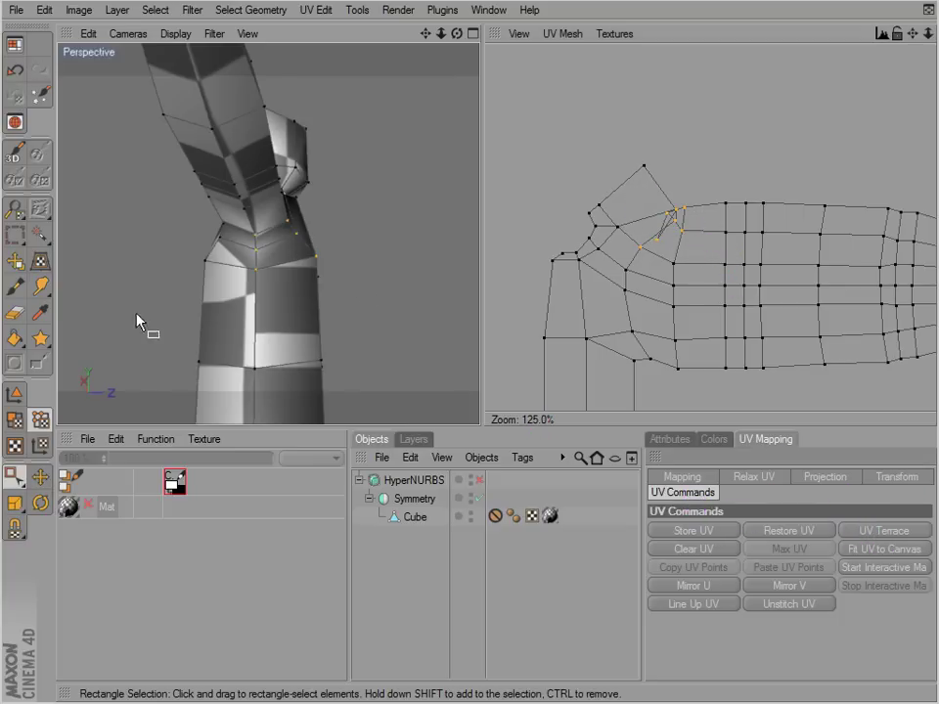
Step: Relax the UV polygons around the armpit, chest and start of the arm with Pin To Neighbors on
click(16, 420)
drag(649, 216, 688, 247)
click(761, 481)
click(692, 593)
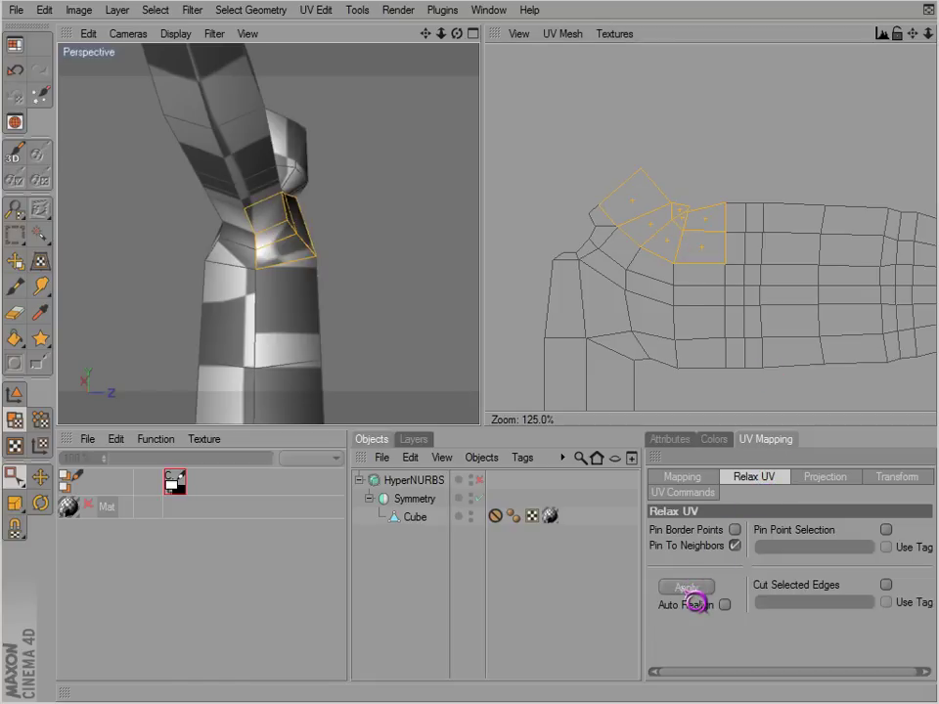
Step: Move the detached two-polygon side piece of the torso into the gap beneath the arm, beside the torso UVs
click(695, 174)
scroll(679, 237, down, 5)
click(894, 393)
key(e)
drag(895, 386, 689, 268)
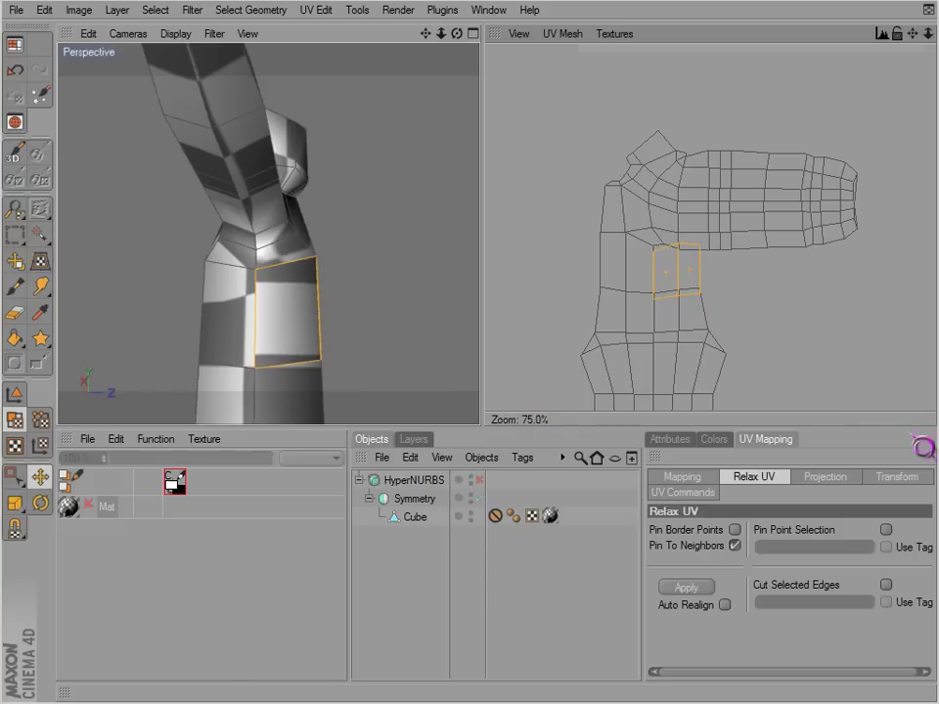
Step: Weld the side piece's UV points to the adjoining torso points with UV Terrace
click(40, 421)
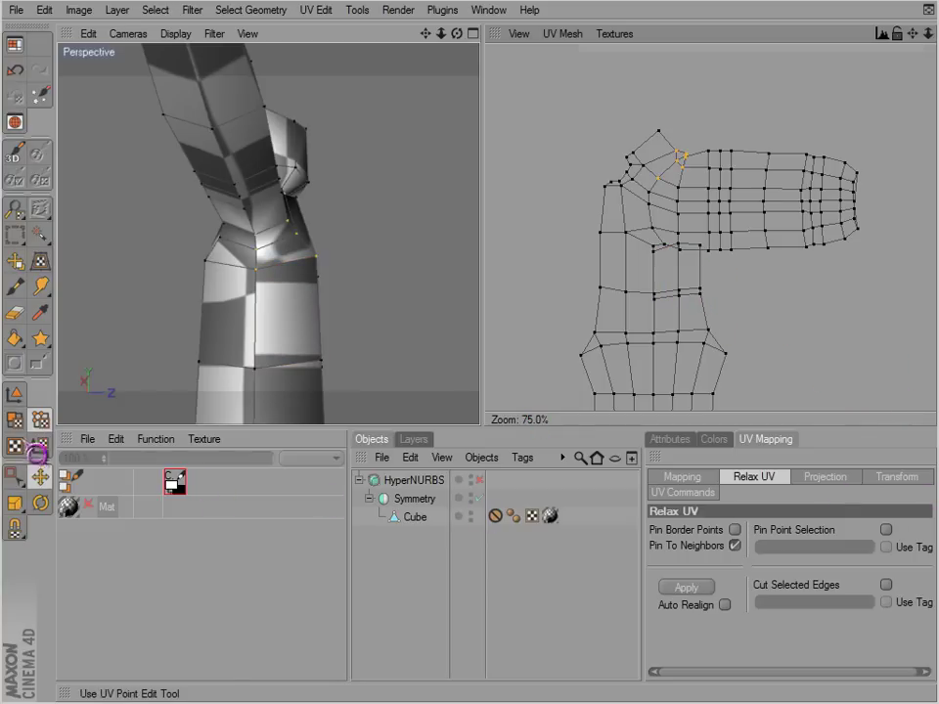
drag(635, 236, 687, 282)
key(ctrl+z)
key(space)
drag(634, 235, 707, 307)
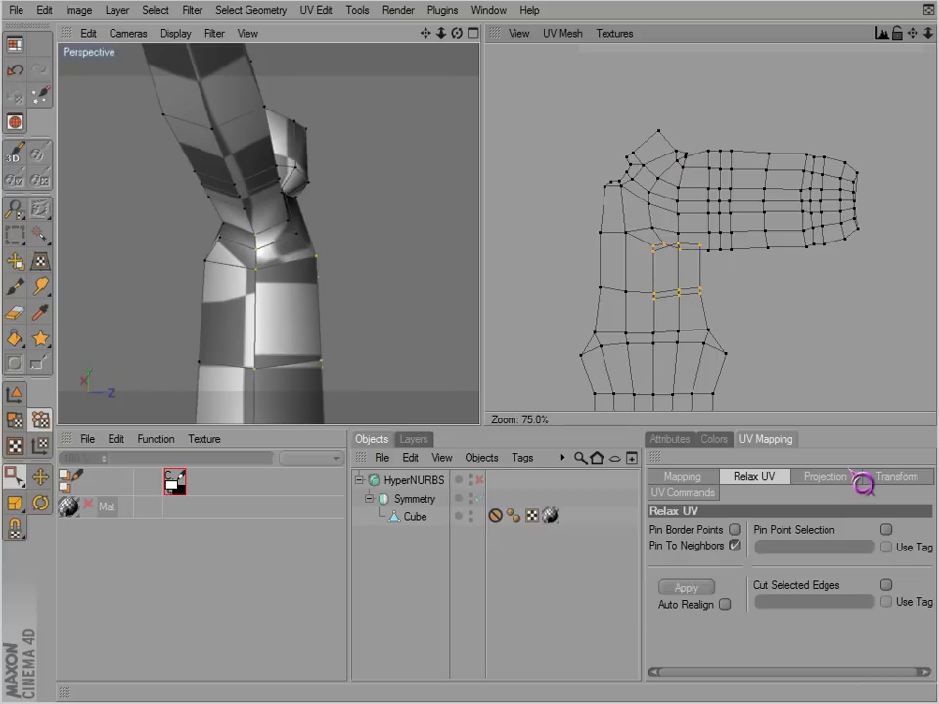
click(865, 480)
click(686, 495)
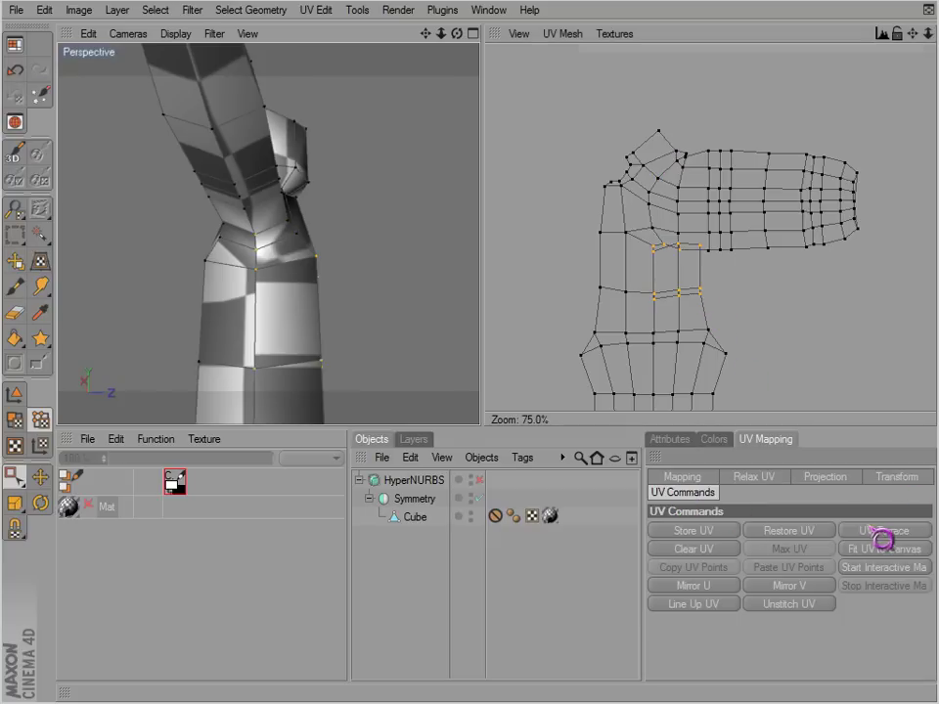
click(869, 529)
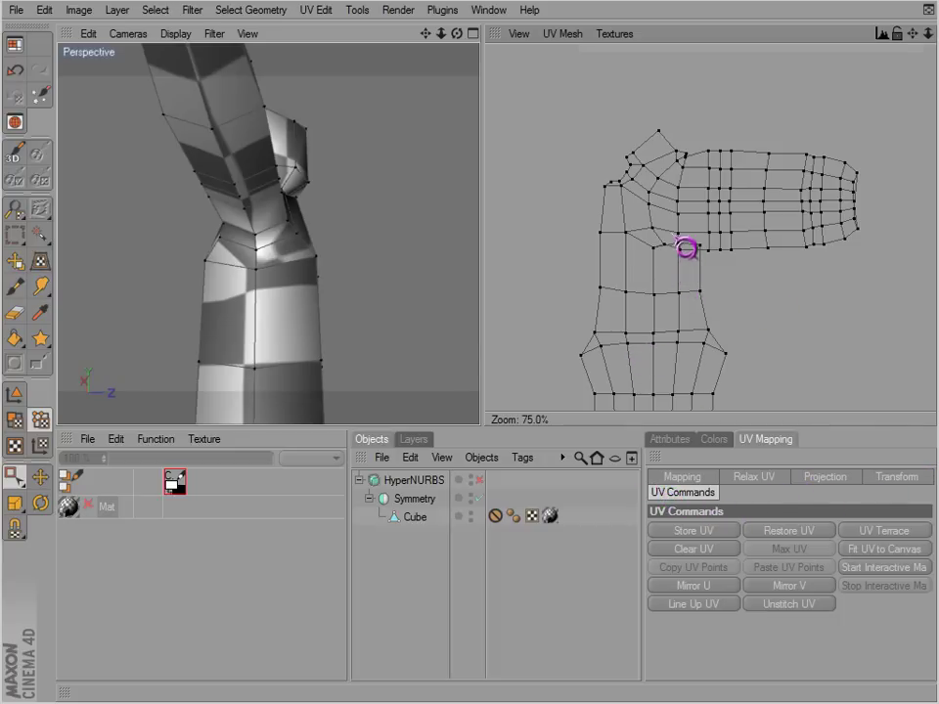
Step: Move the two upper UV points of the torso's side piece down, clear of the arm's lower edge
drag(676, 237, 708, 261)
key(e)
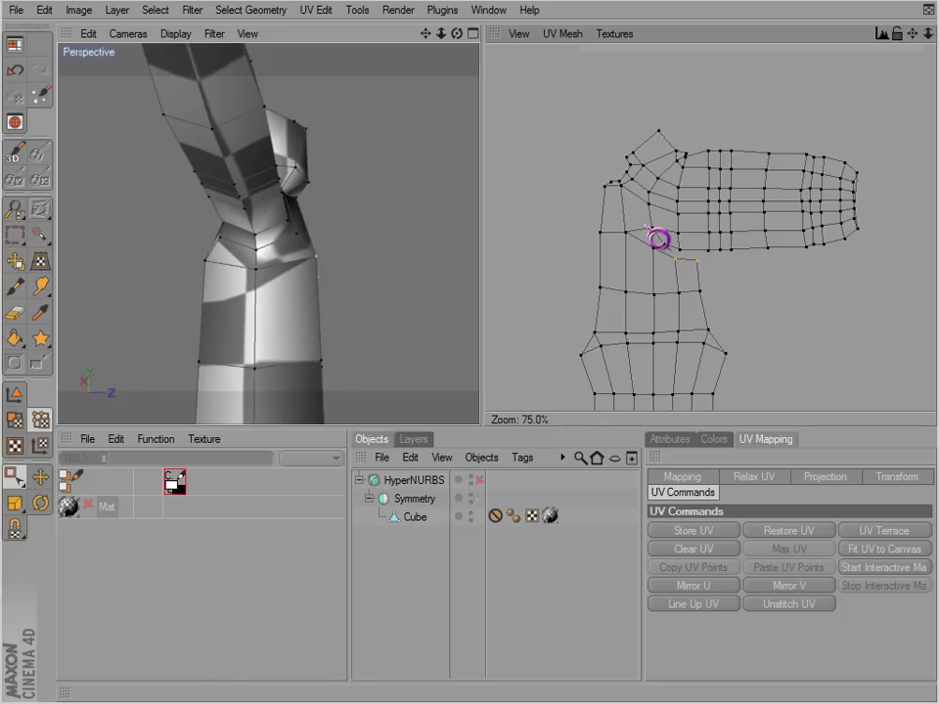
scroll(675, 259, down, 7)
scroll(691, 248, up, 7)
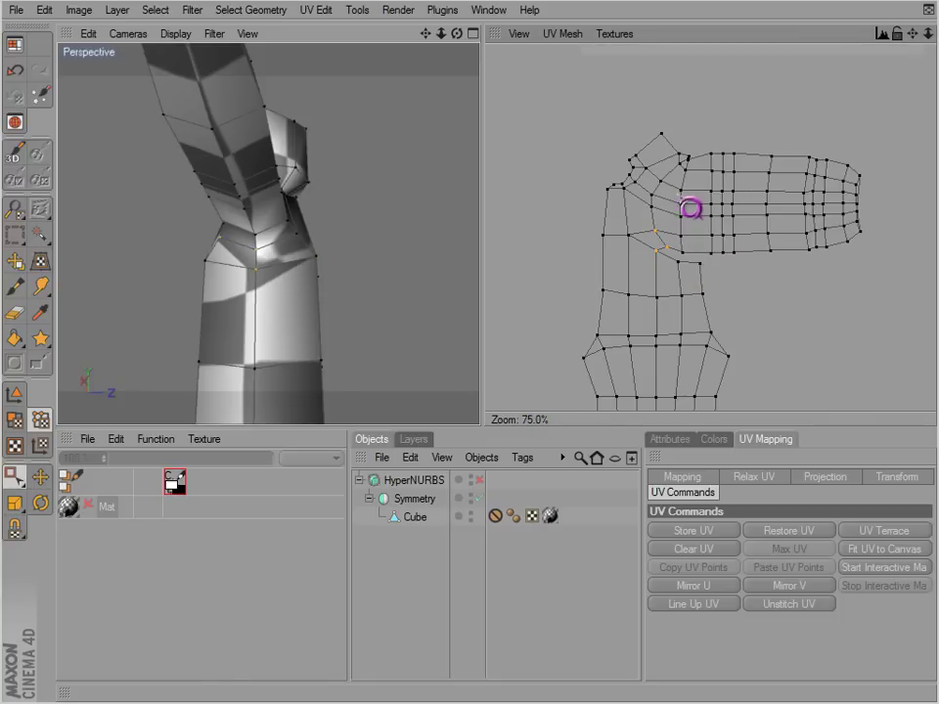
Step: Spread the crowded UV points of the small armpit polygon and the shoulder junction apart
scroll(680, 155, up, 3)
drag(634, 137, 671, 172)
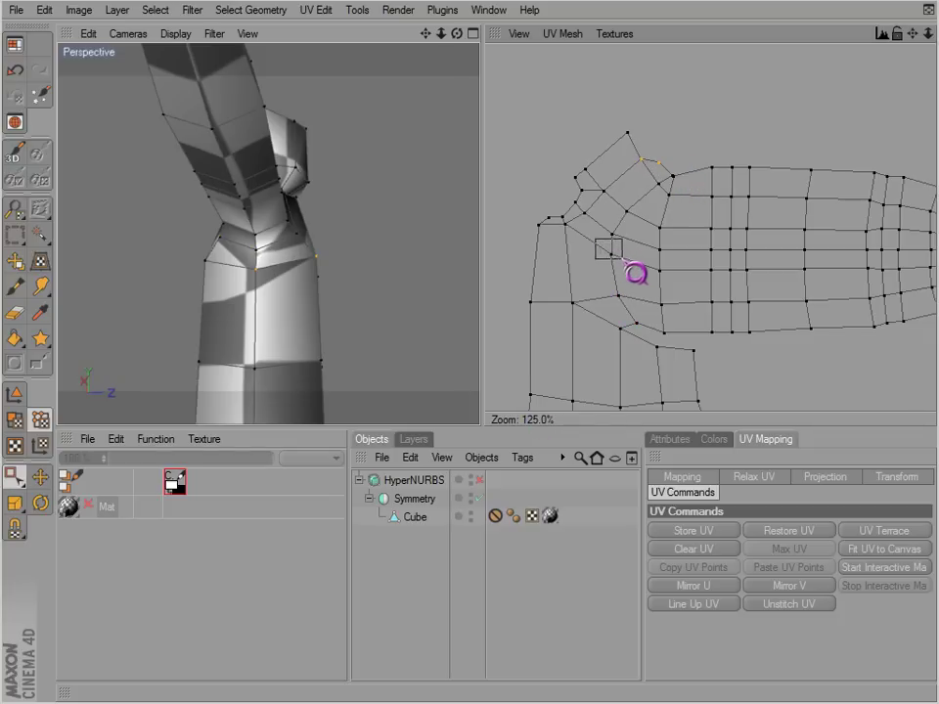
scroll(635, 273, down, 4)
scroll(717, 244, up, 1)
drag(727, 250, 729, 301)
Step: Try to relax the upper torso, shoulder and arm-start UV polygons together with Pin To Neighbors on
click(15, 427)
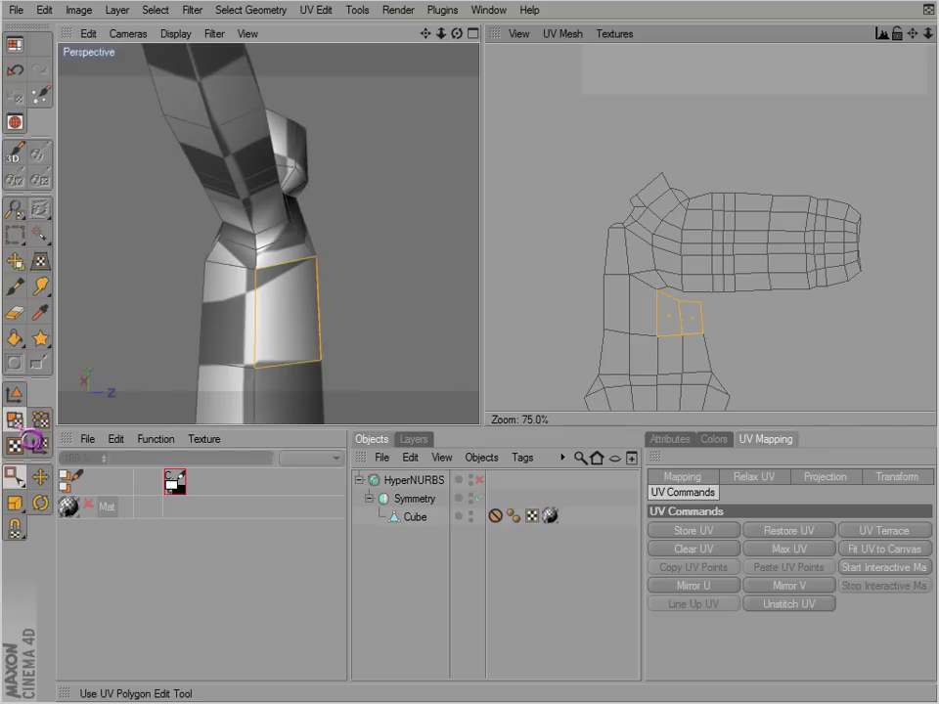
drag(598, 170, 714, 328)
click(738, 476)
click(689, 589)
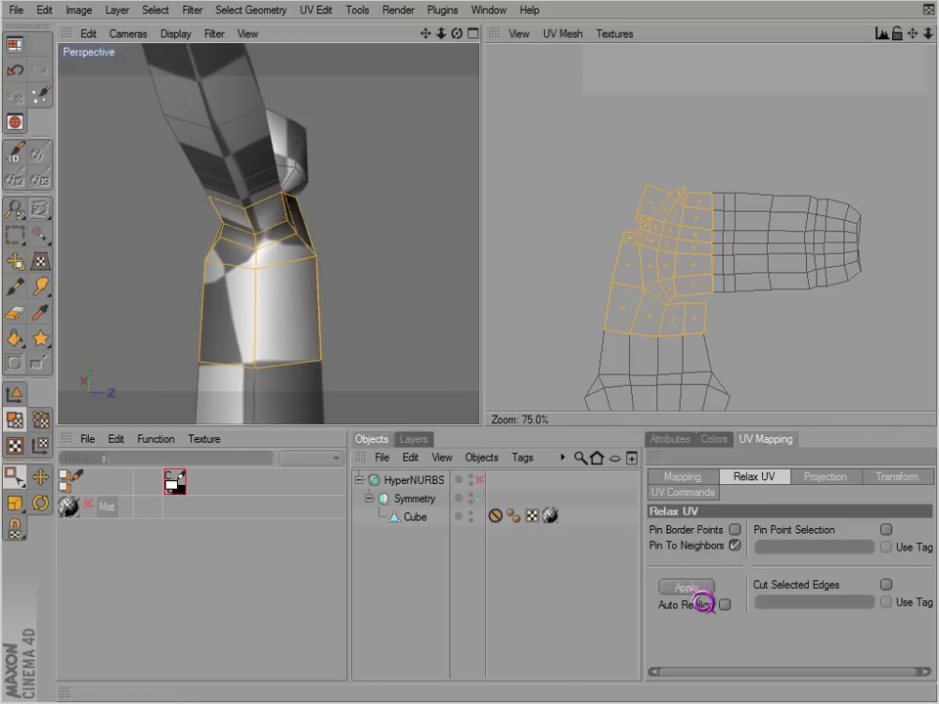
key(ctrl+z)
click(695, 591)
key(ctrl+z)
click(694, 591)
scroll(684, 262, down, 1)
scroll(650, 241, up, 3)
Step: Move and rotate the three UV points at the shoulder's open end outward, away from the chest
click(40, 419)
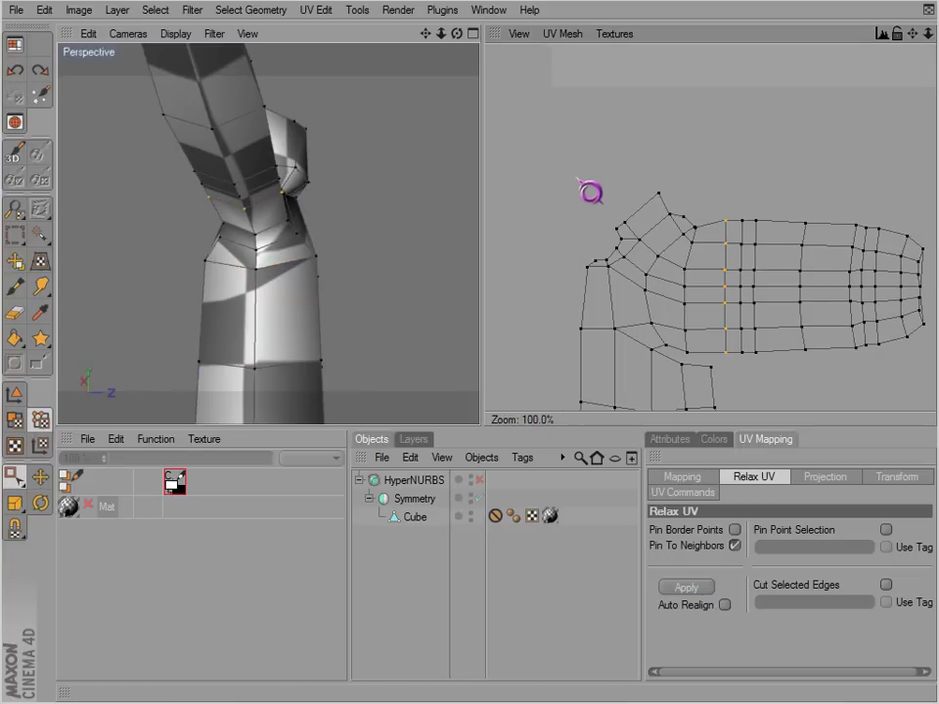
drag(575, 164, 582, 228)
key(t)
key(r)
key(e)
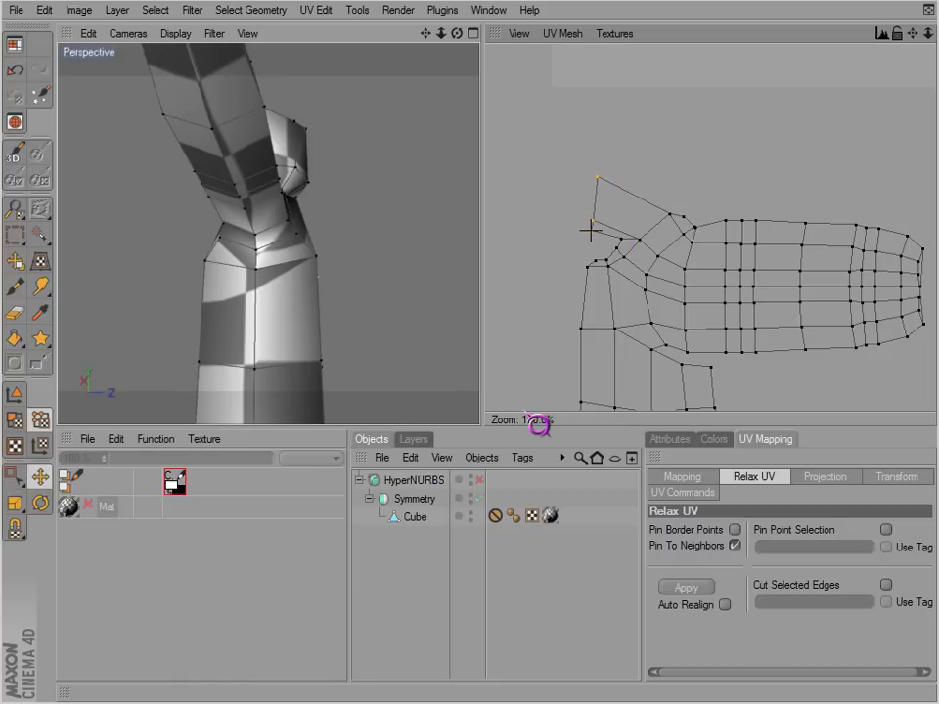
click(700, 492)
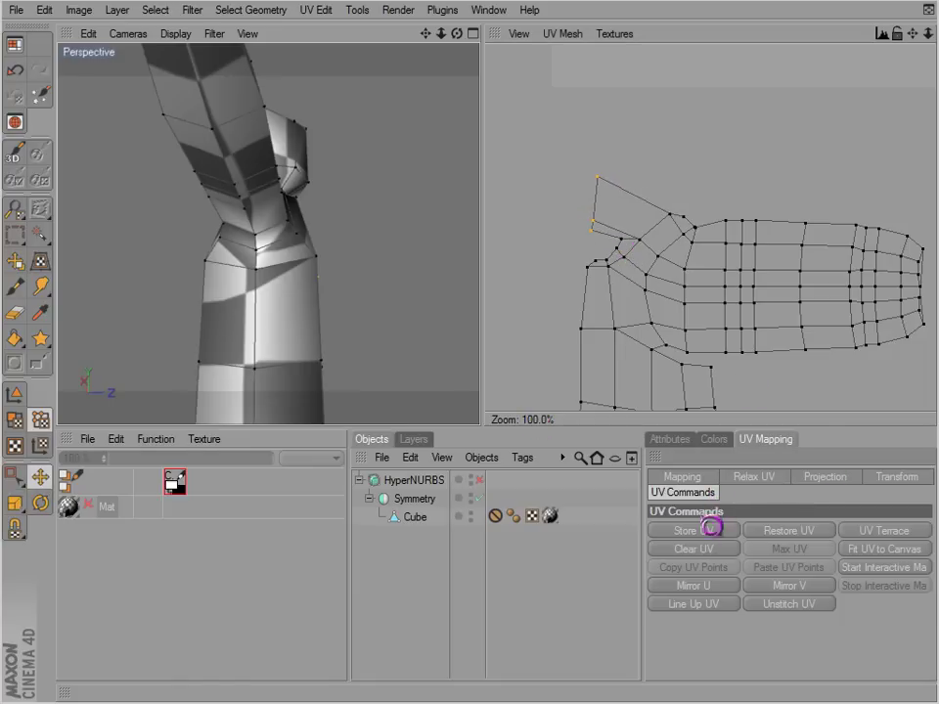
drag(509, 384, 524, 411)
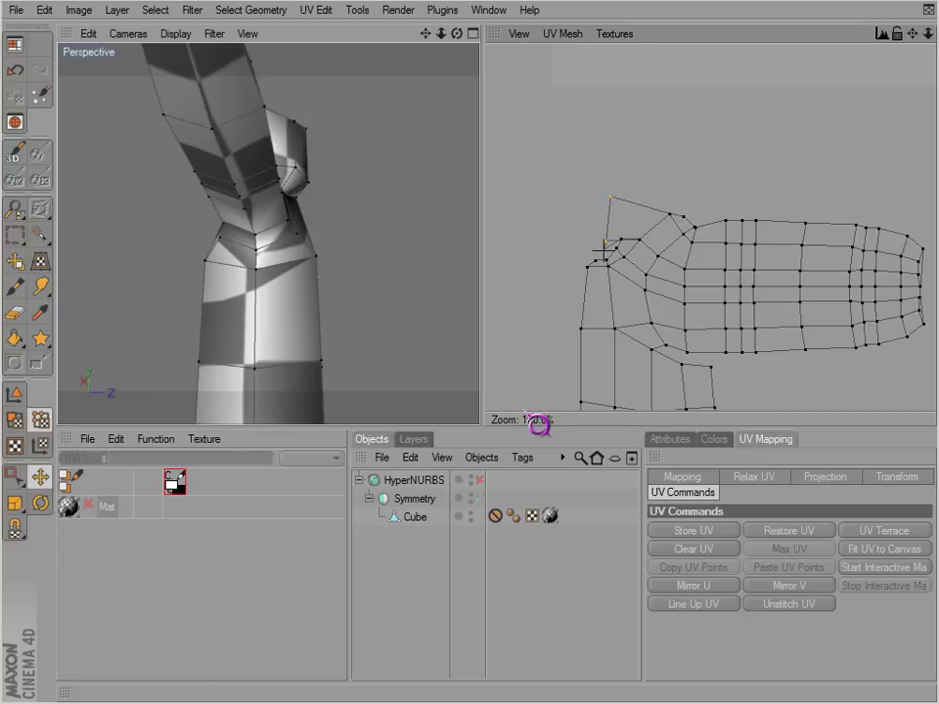
key(ctrl+z)
Step: Try to straighten the UV points along the arm's upper border with Line Up UV
key(space)
click(732, 188)
drag(715, 210, 919, 247)
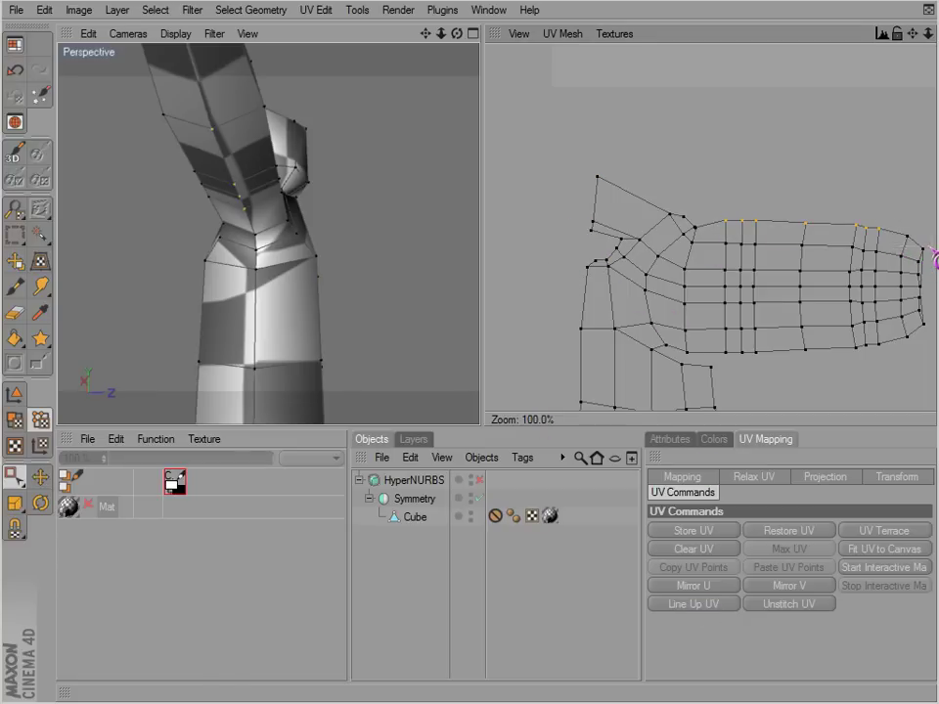
click(697, 606)
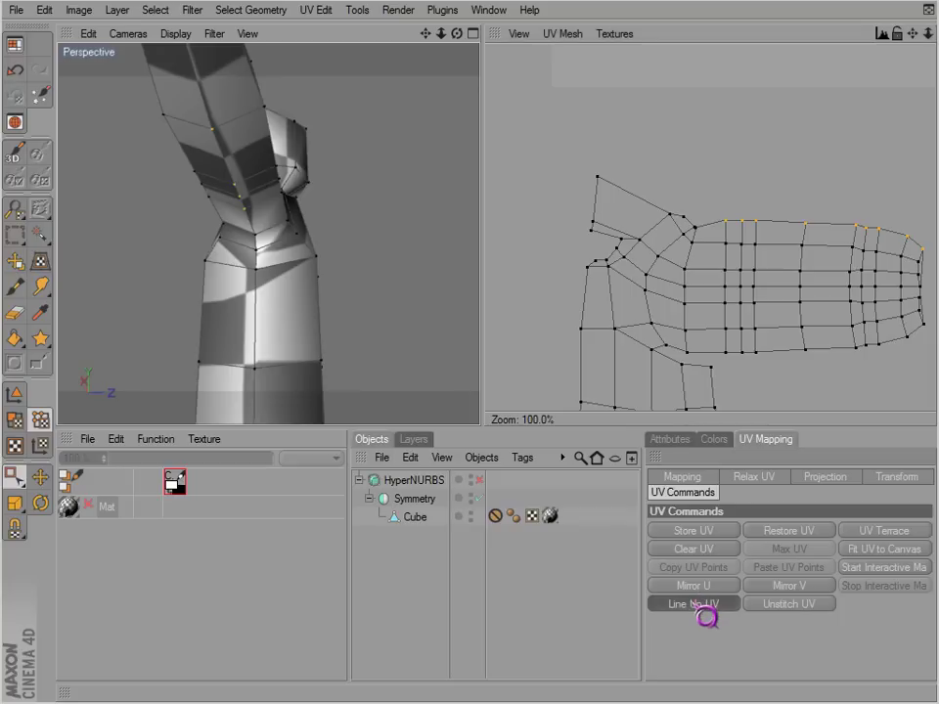
scroll(860, 273, down, 2)
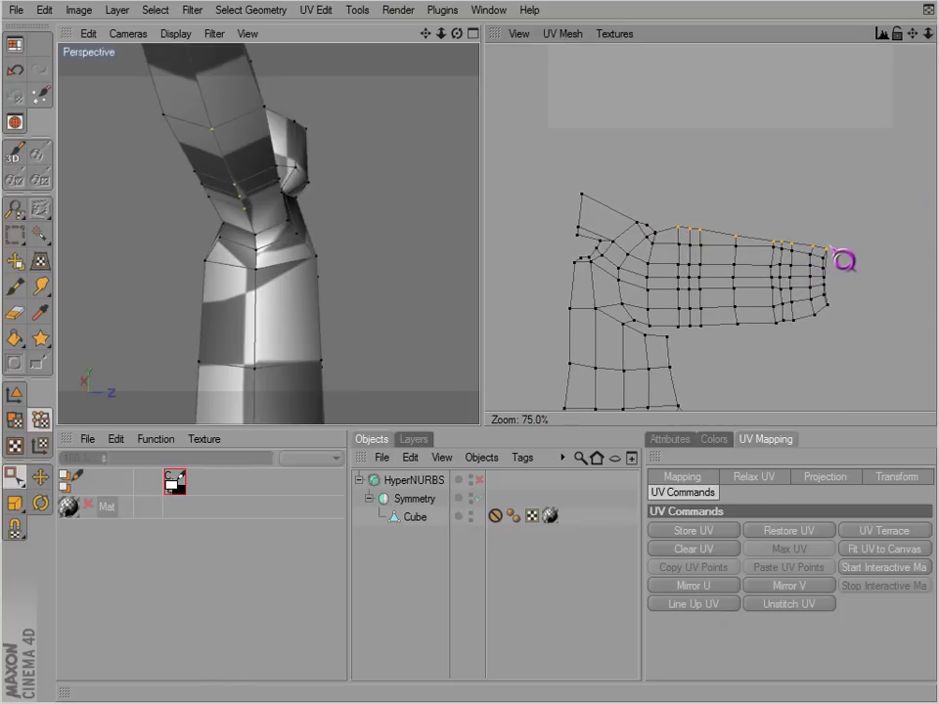
scroll(844, 261, up, 4)
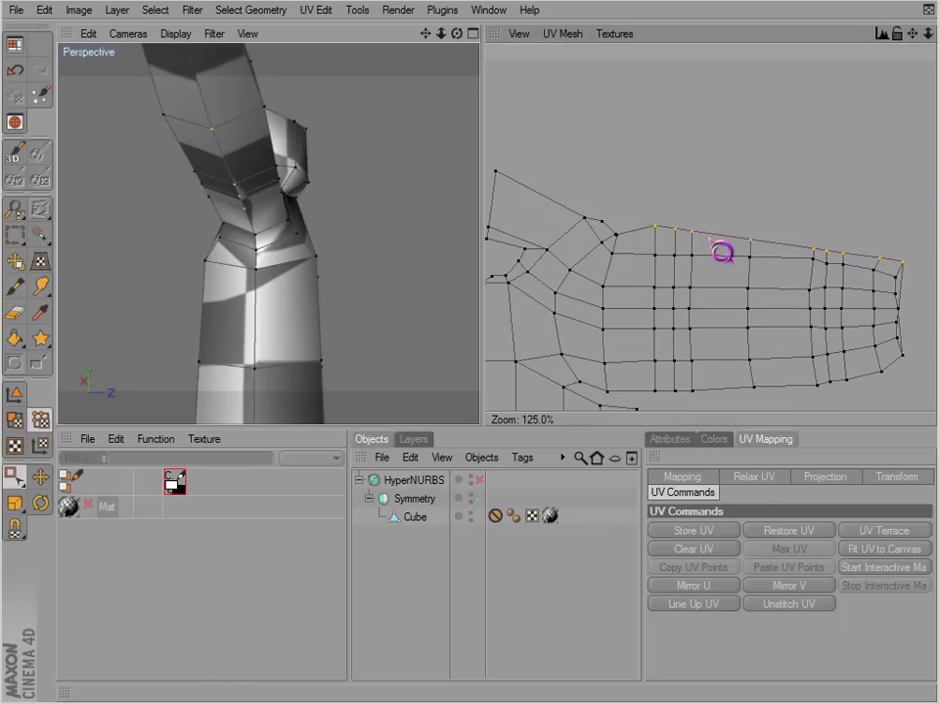
scroll(317, 213, down, 6)
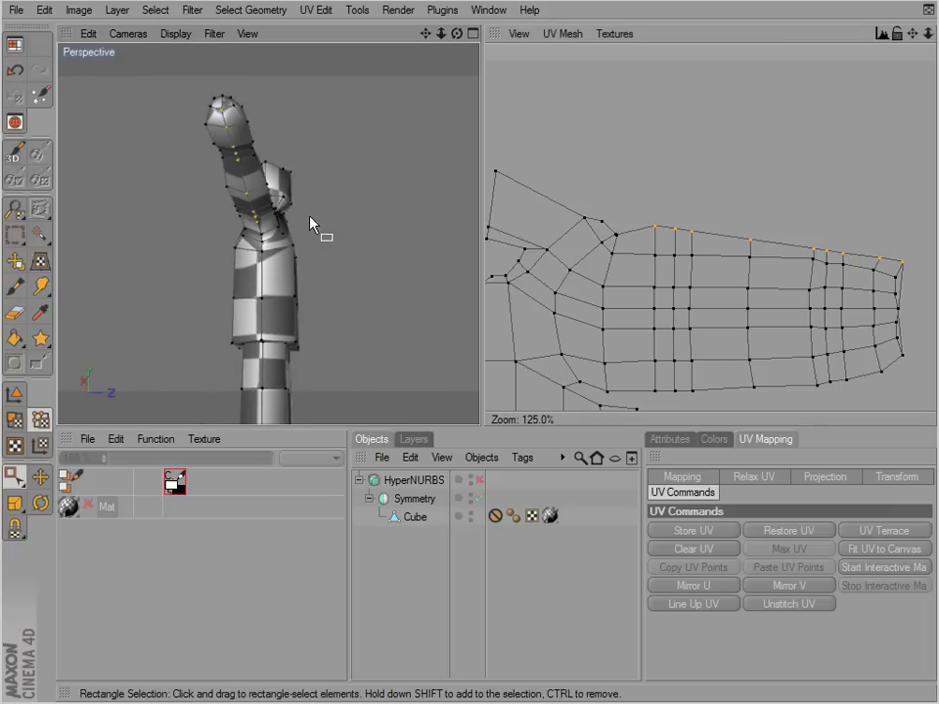
alt+drag(466, 423, 355, 290)
alt+drag(367, 244, 483, 421)
mouse_move(769, 280)
alt+middle_down()
mouse_move(785, 278)
mouse_move(773, 281)
alt+middle_up()
key(ctrl+z)
drag(771, 171, 786, 214)
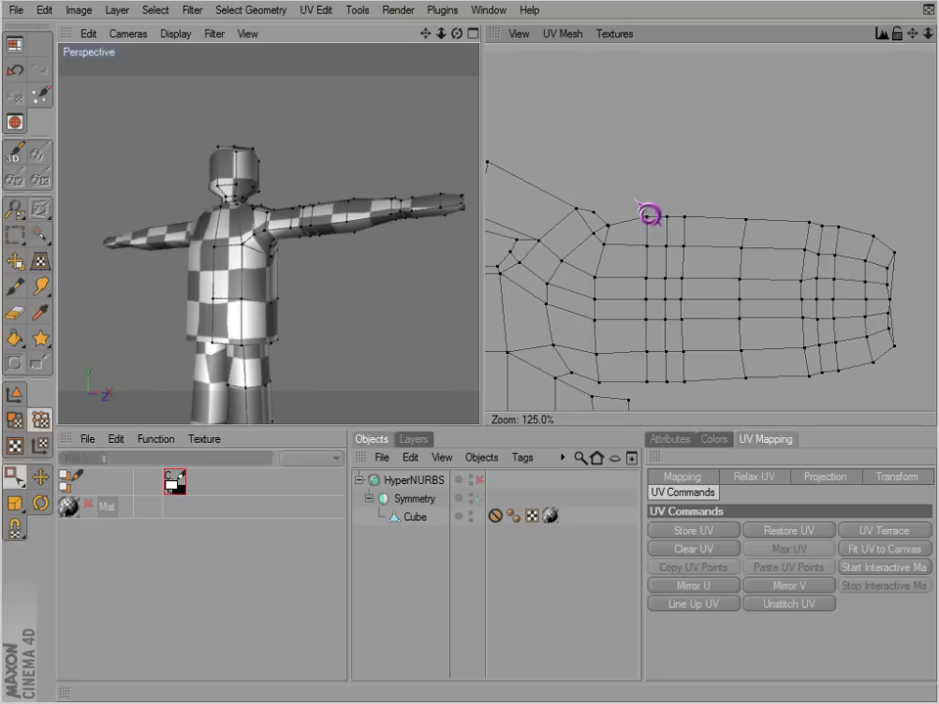
drag(636, 202, 897, 245)
scroll(751, 188, down, 4)
scroll(667, 293, up, 2)
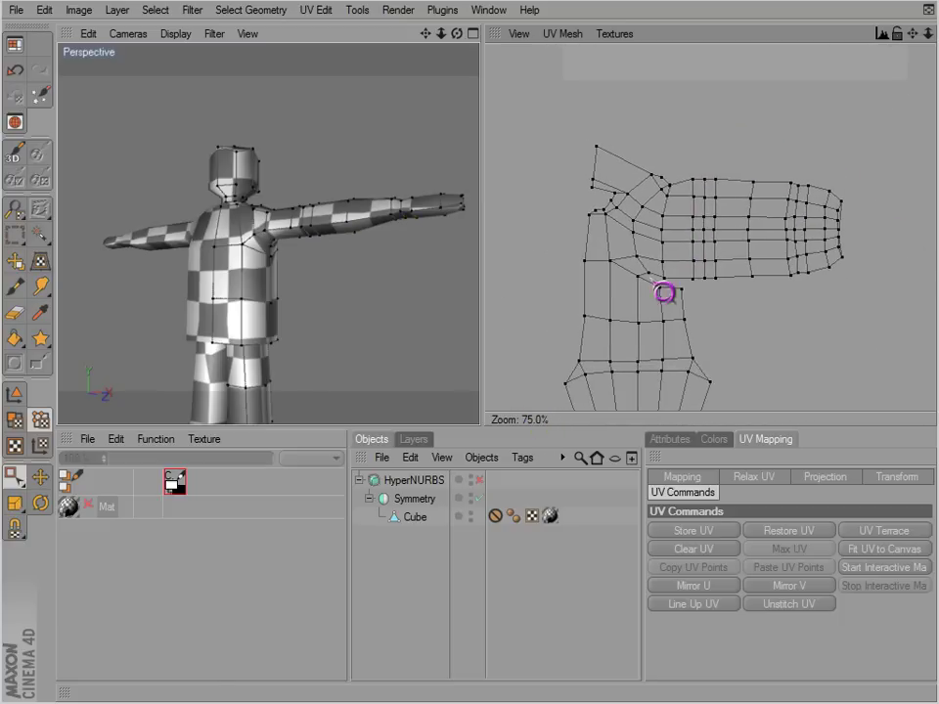
scroll(664, 293, up, 2)
scroll(549, 218, down, 3)
Step: Straighten the torso's center-line UV points with Line Up UV and rotate the row to vertical
alt+middle_drag(595, 276, 606, 277)
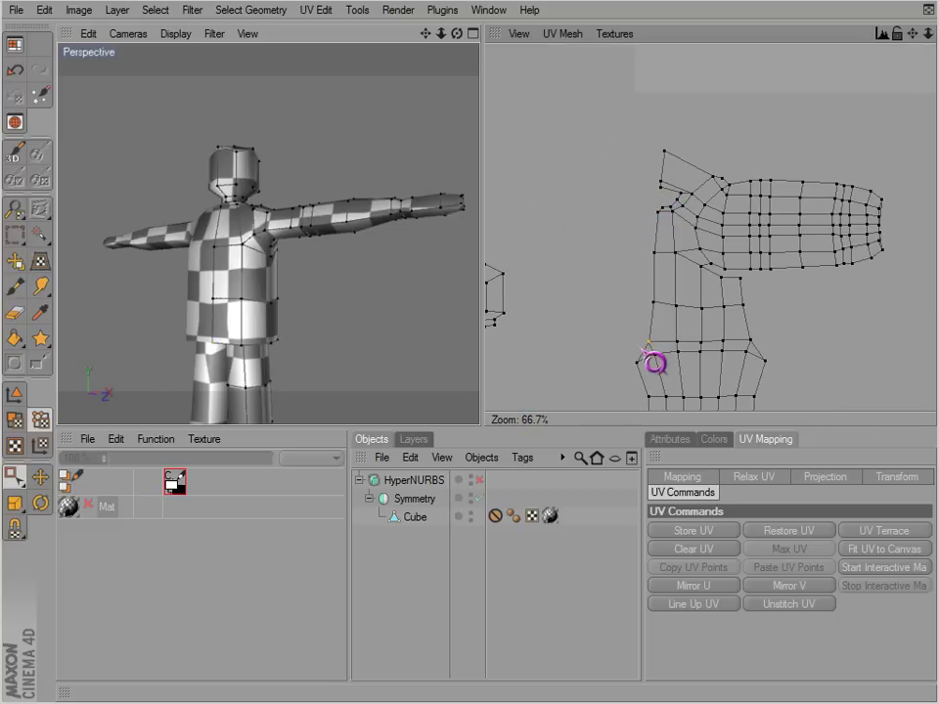
alt+drag(292, 331, 481, 431)
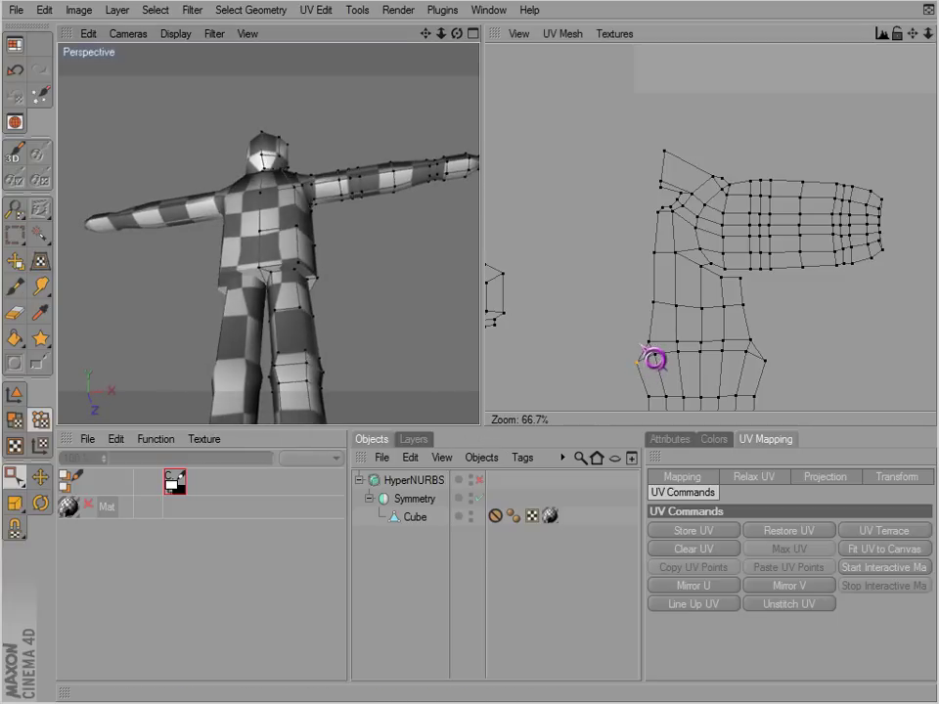
drag(629, 329, 668, 191)
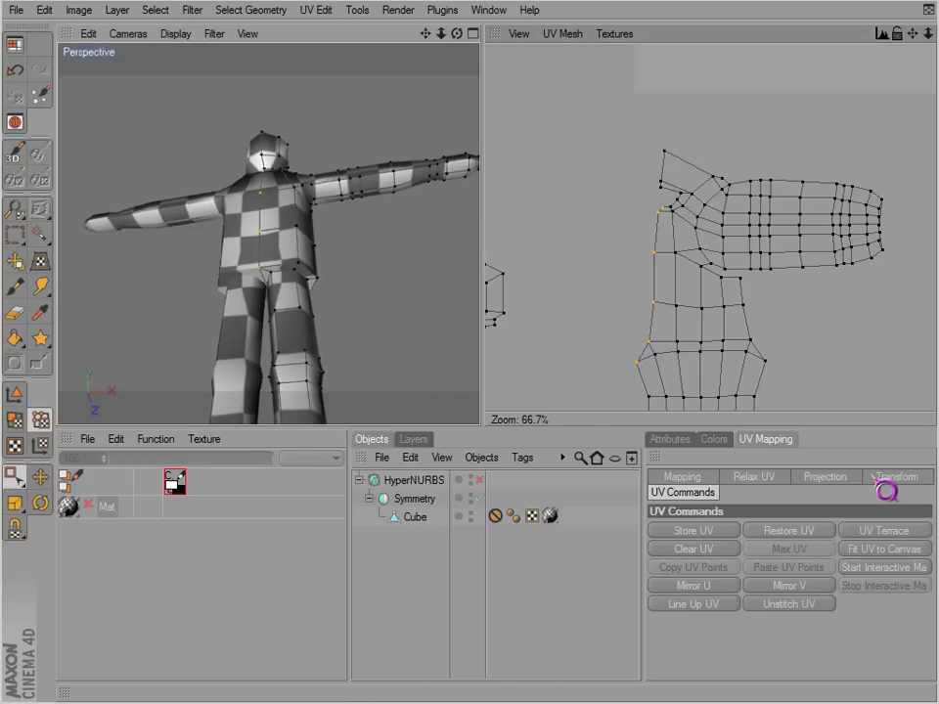
click(715, 605)
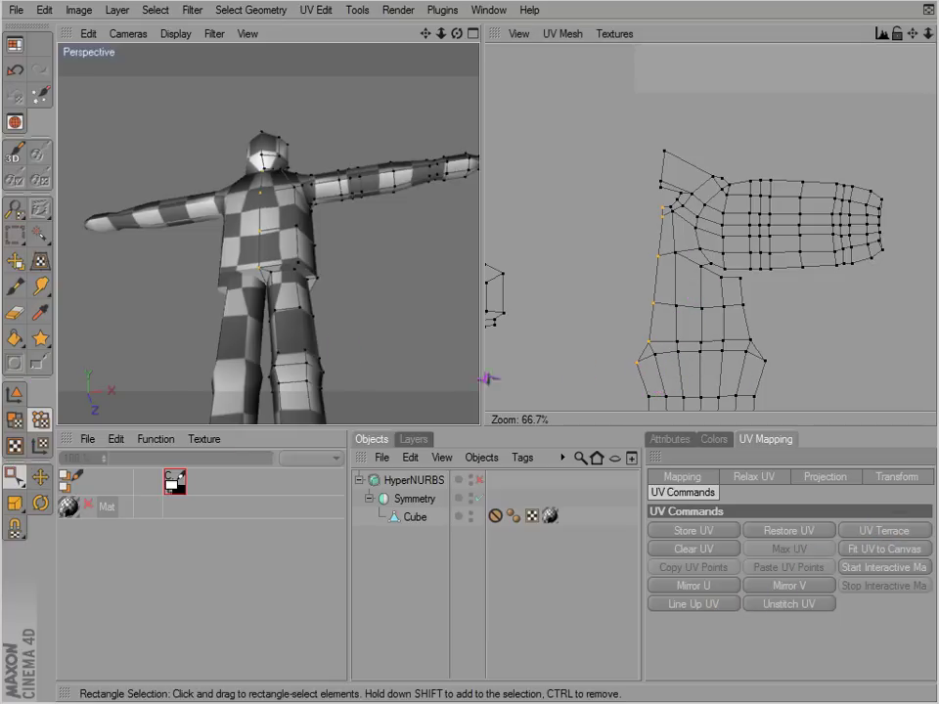
key(r)
drag(649, 341, 527, 413)
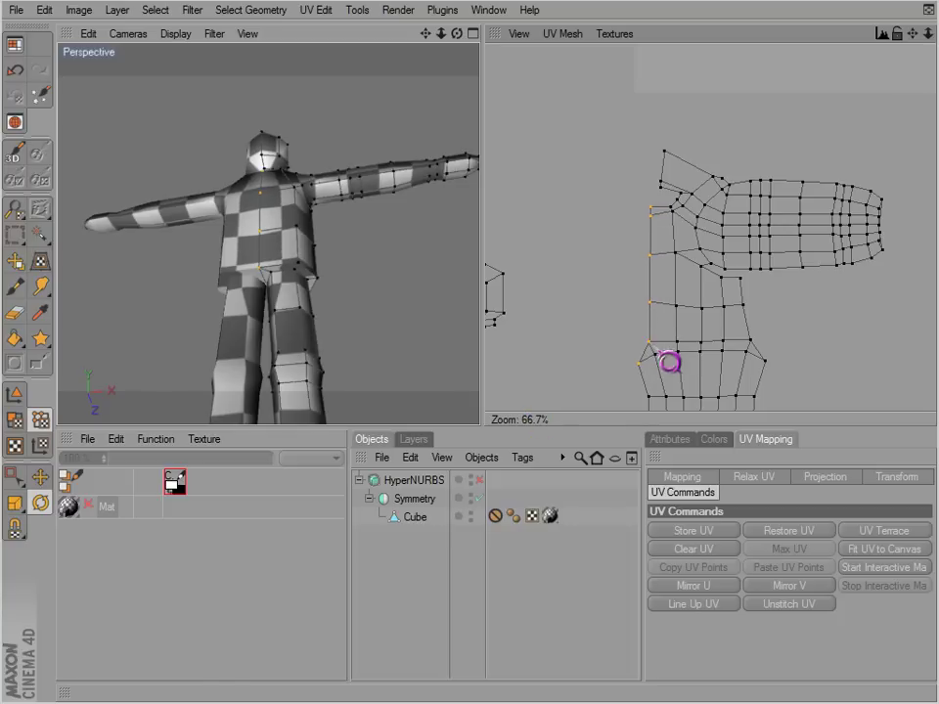
Step: Move the torso's center-line points slightly outward and bring the crotch point into line beneath them
key(e)
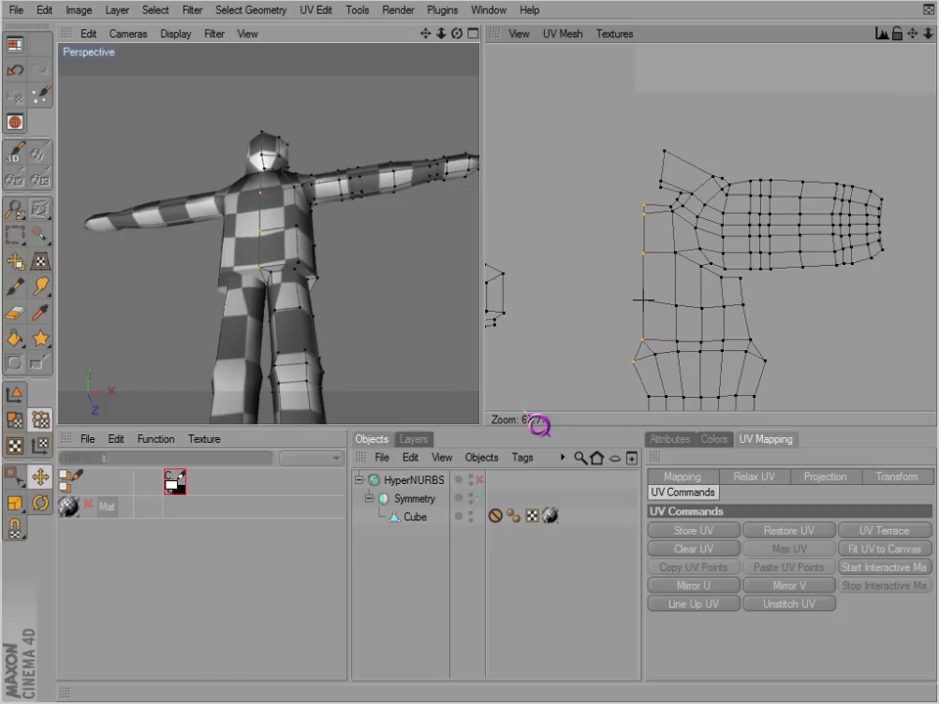
drag(643, 300, 640, 302)
key(space)
drag(624, 356, 634, 368)
key(space)
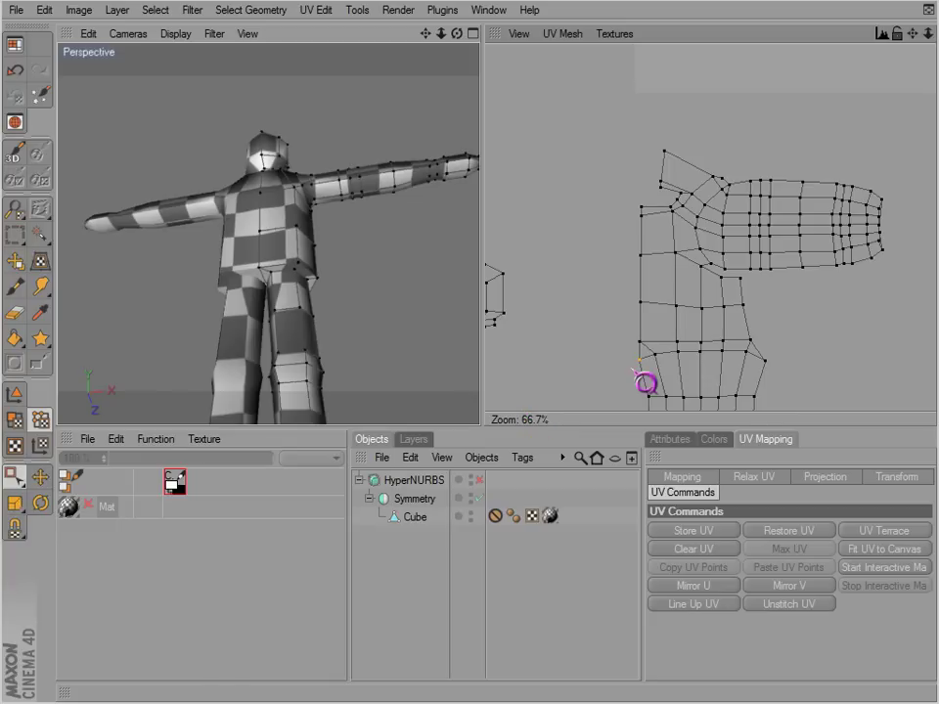
Step: Flatten the torso's center-line UV points into one vertical line with Non-Uniform Scale, using Point snapping and Scale quantizing at 10 %
drag(626, 201, 662, 383)
drag(15, 503, 62, 560)
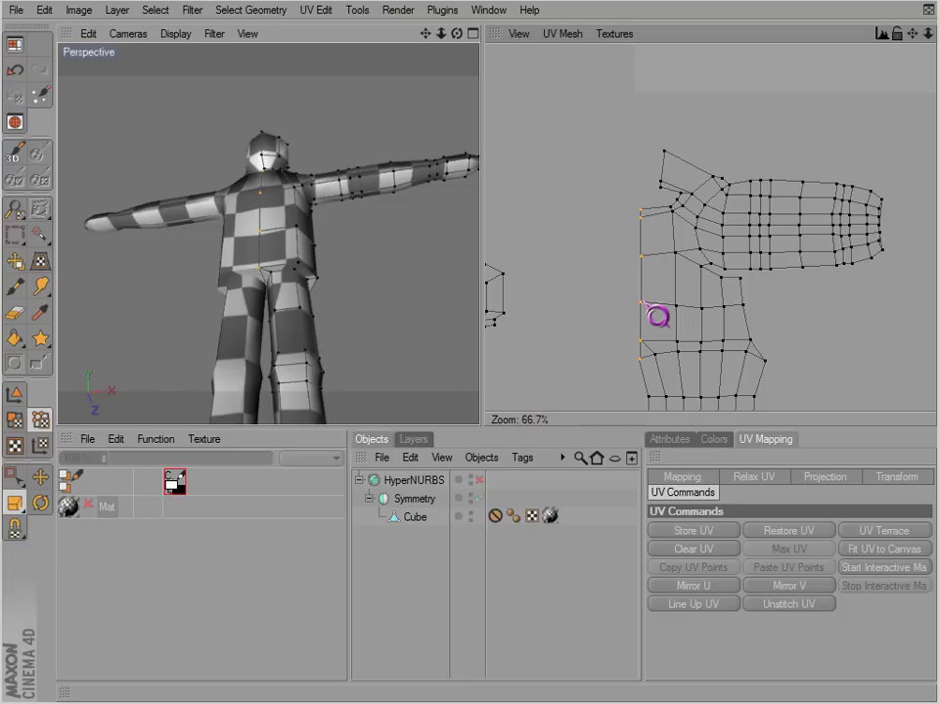
key(ctrl+z)
drag(641, 301, 527, 412)
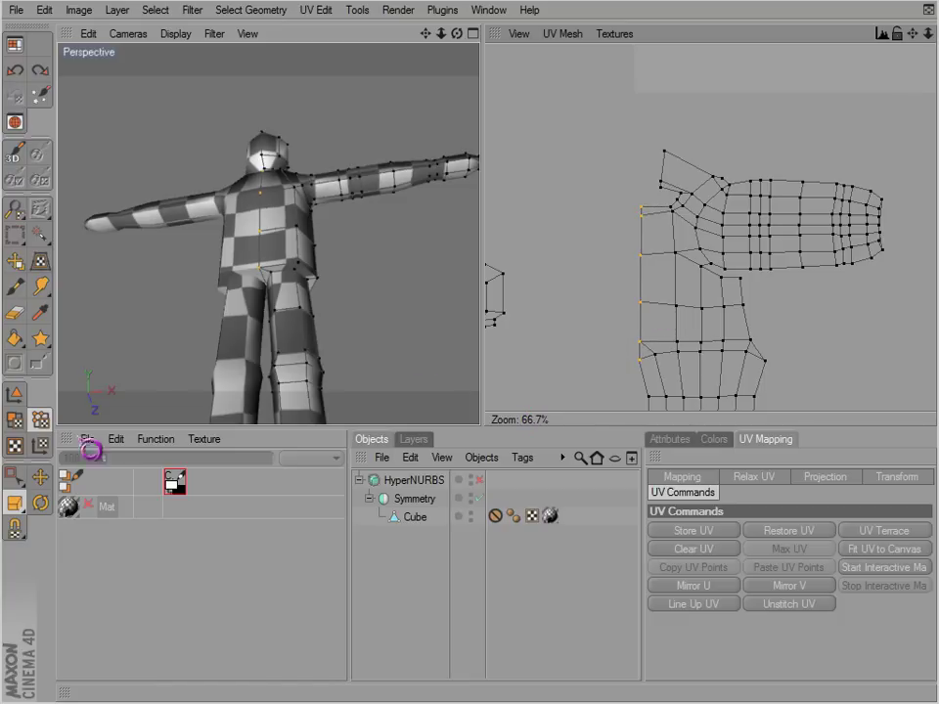
drag(14, 505, 76, 557)
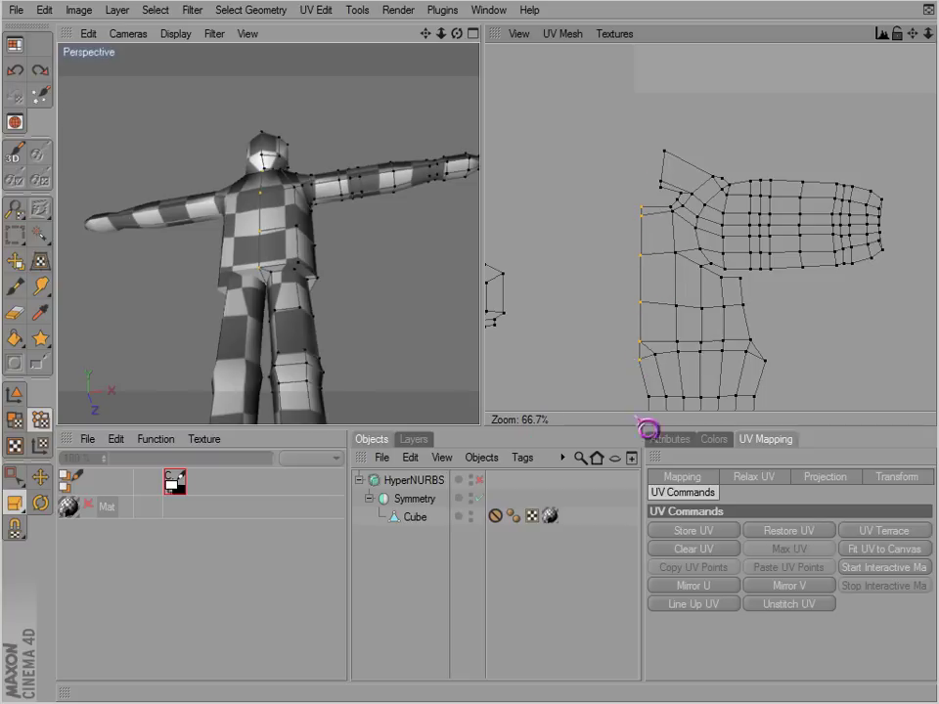
click(689, 479)
click(673, 442)
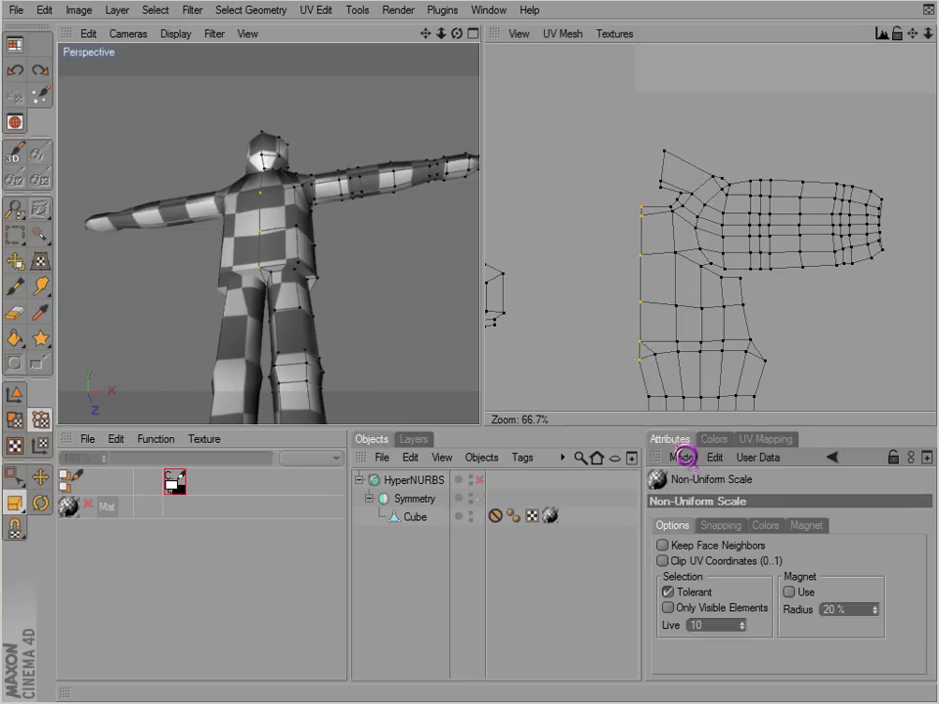
click(722, 528)
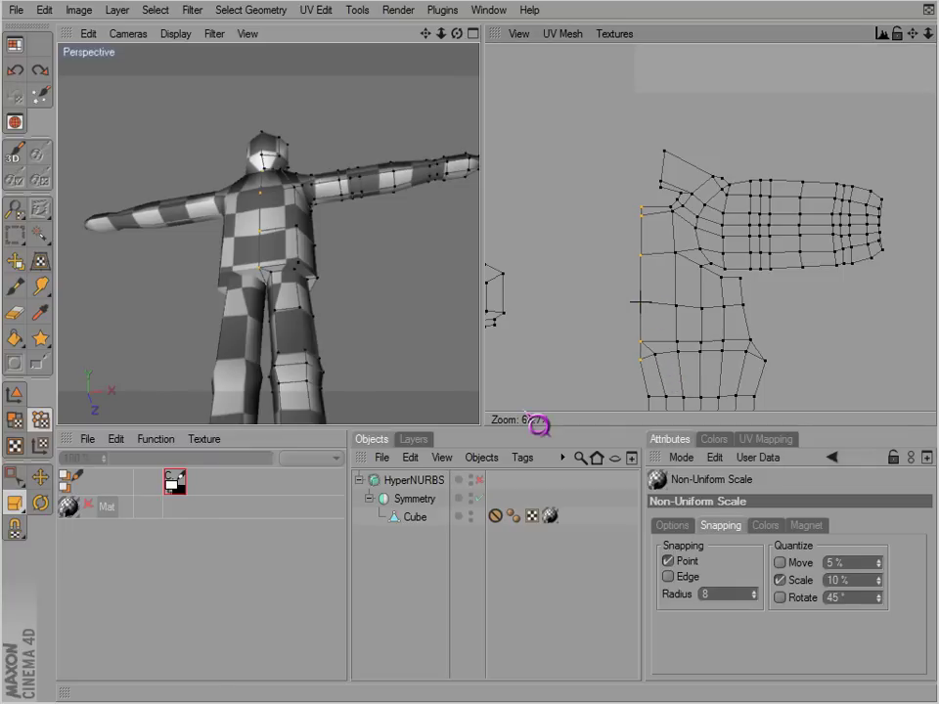
key(0)
scroll(612, 316, down, 3)
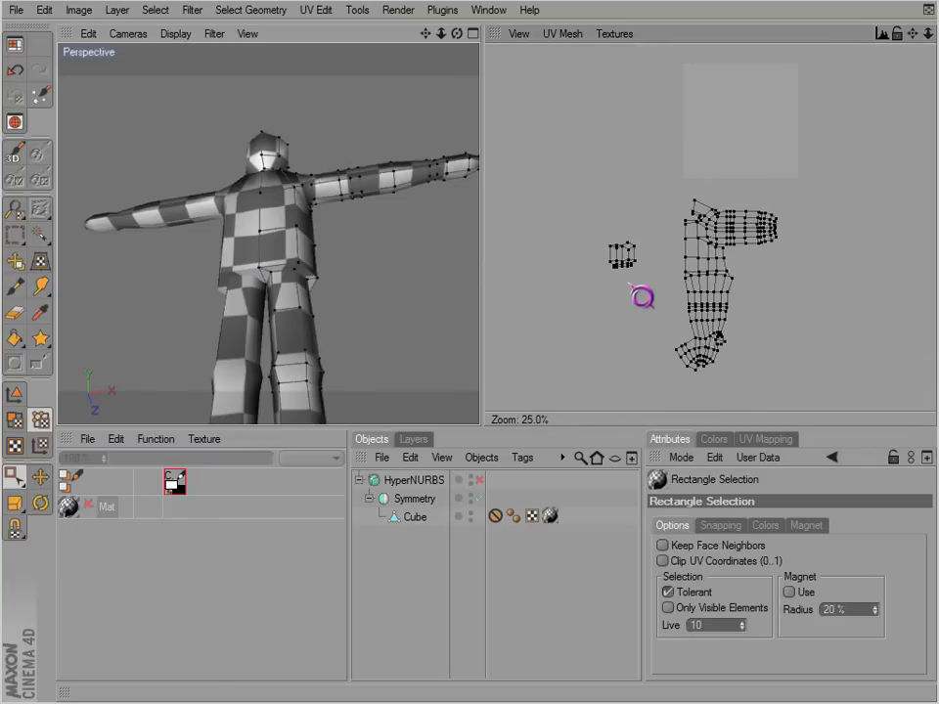
scroll(634, 286, up, 1)
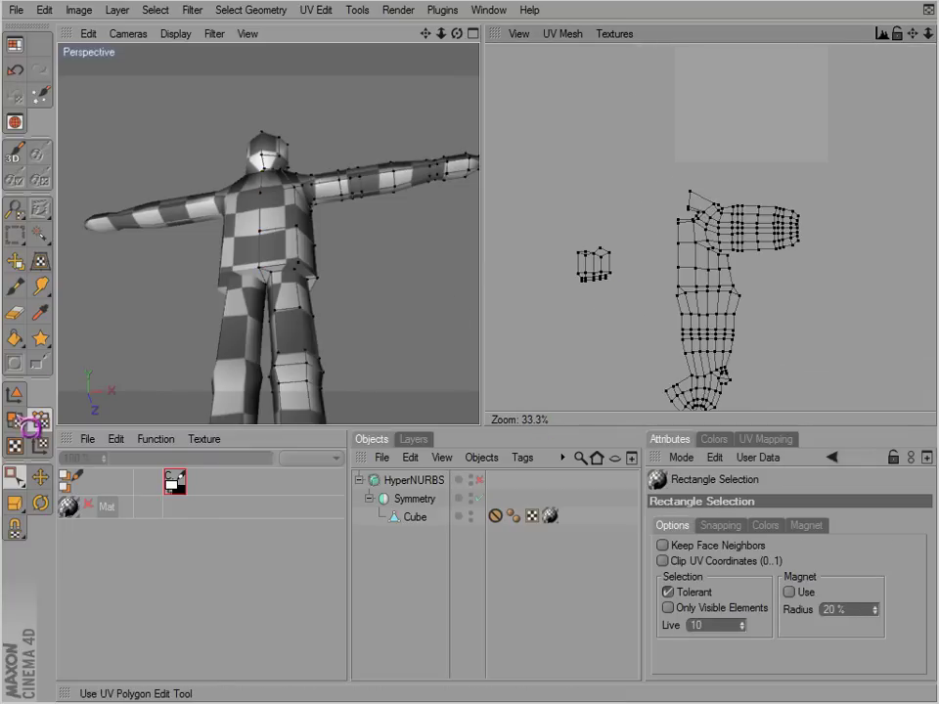
Step: Select the head's UV island as polygons and relax it with Relax UV, pinned to neighbors
click(18, 420)
drag(499, 214, 621, 310)
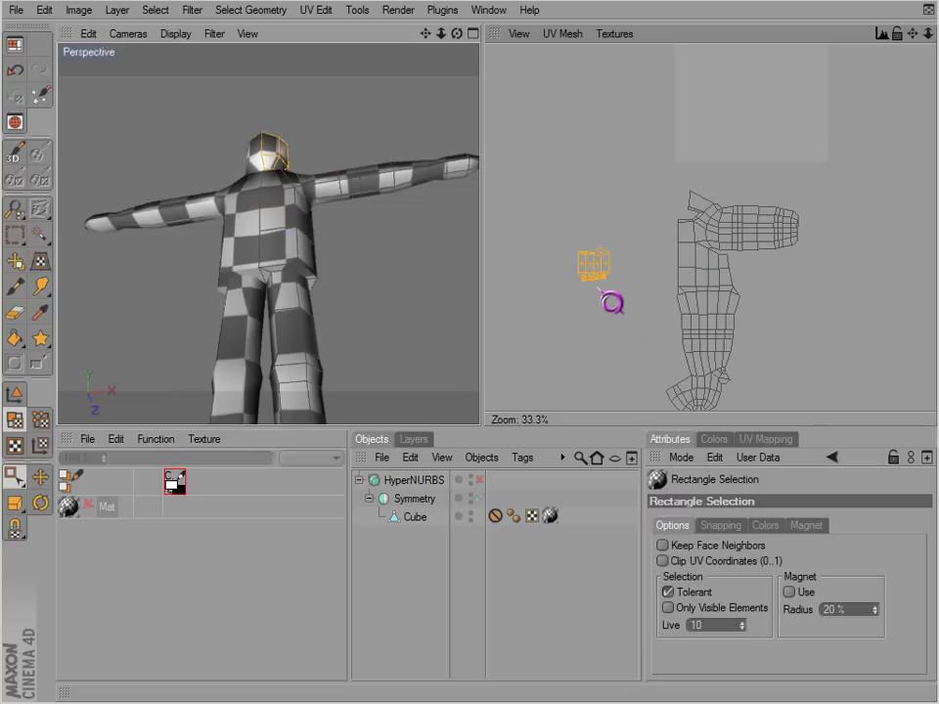
alt+drag(477, 392, 365, 284)
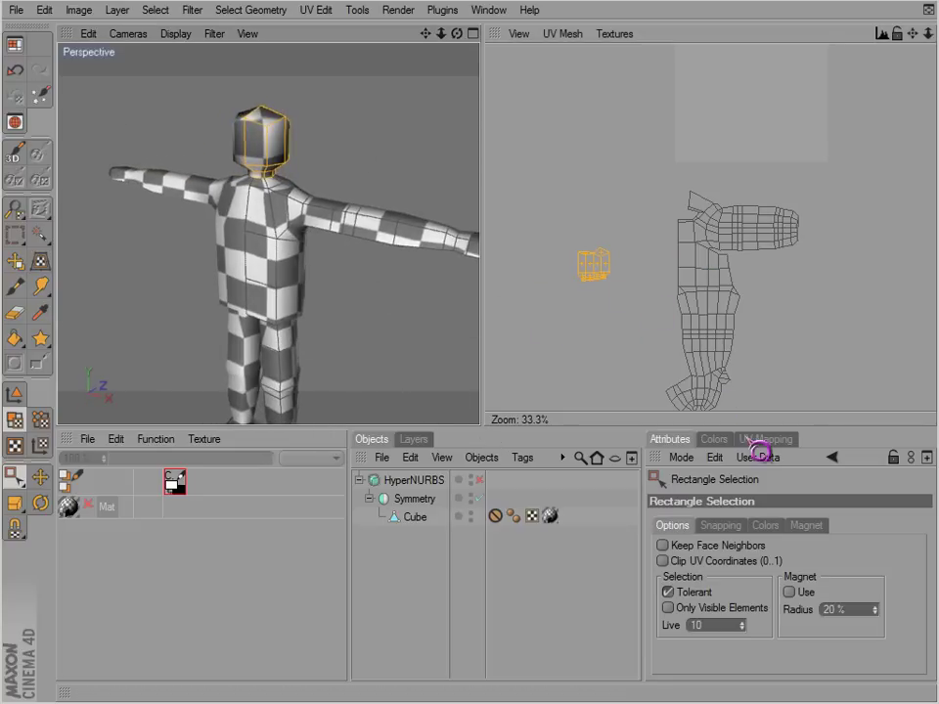
click(771, 440)
click(762, 483)
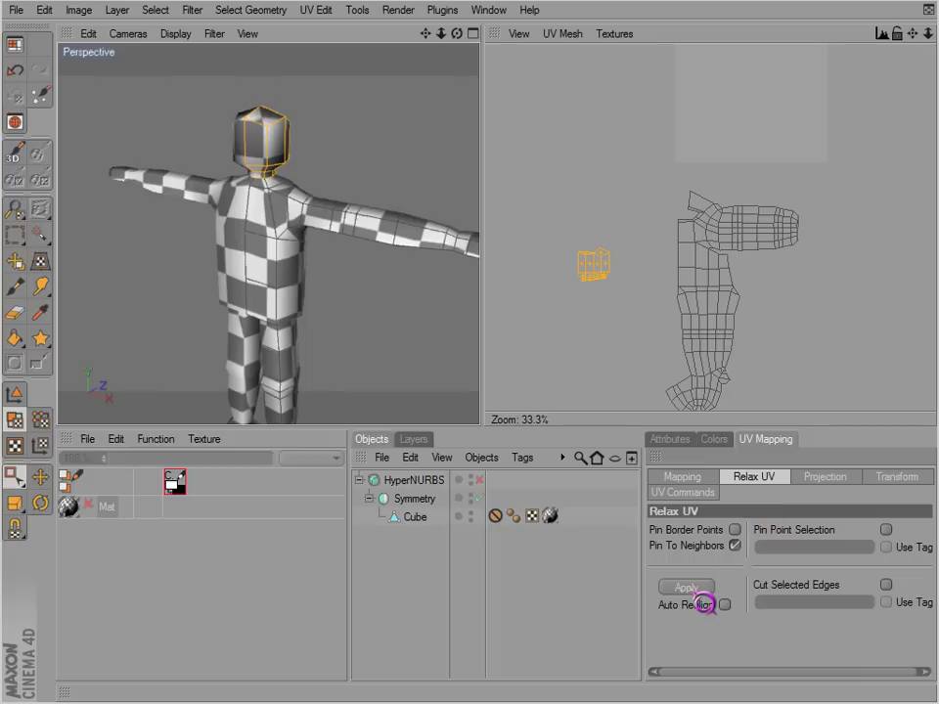
scroll(606, 319, up, 3)
Step: Move the relaxed head UV island away from the body, up into the texture area
scroll(592, 321, down, 4)
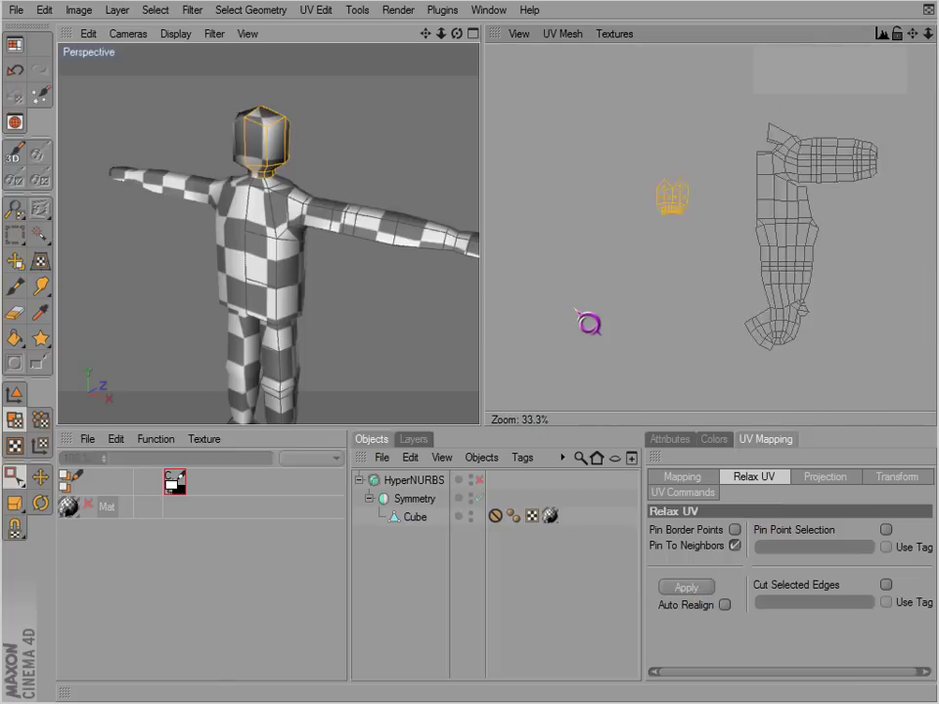
alt+middle_drag(678, 266, 637, 305)
drag(655, 253, 752, 161)
Step: Straighten the three outer UV points of the flap above the chest into one vertical line
scroll(609, 312, up, 3)
scroll(622, 323, up, 1)
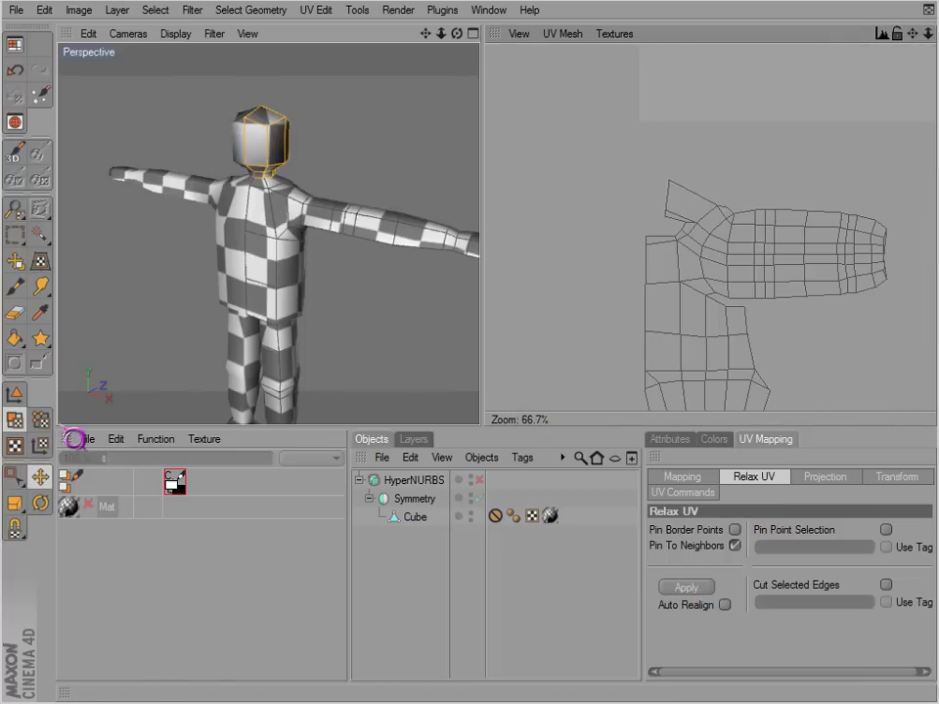
click(40, 420)
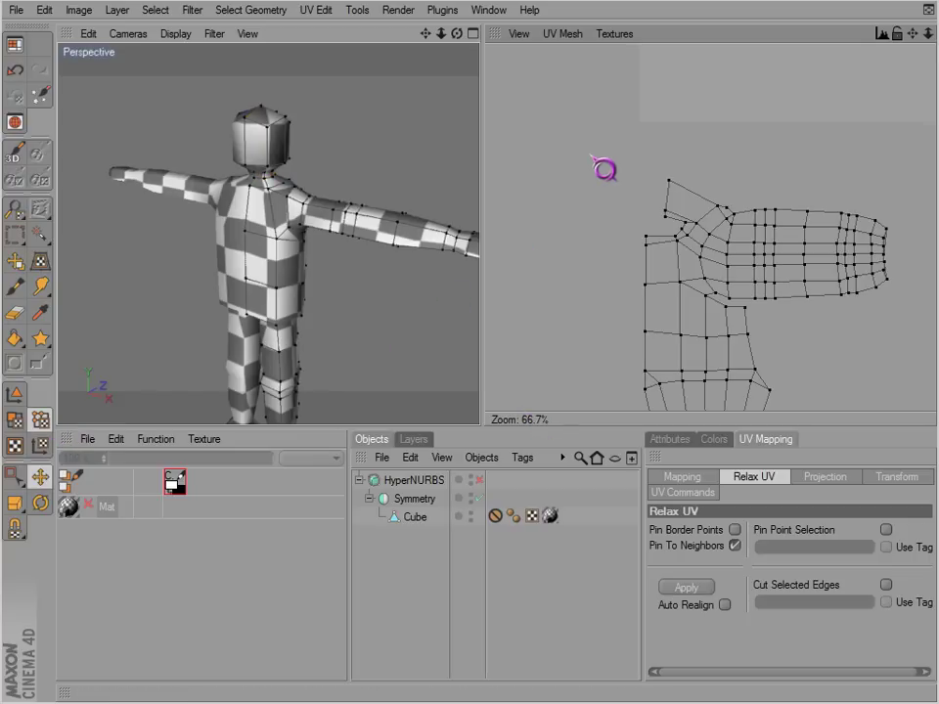
drag(606, 145, 667, 223)
scroll(675, 235, down, 1)
key(e)
scroll(682, 241, up, 3)
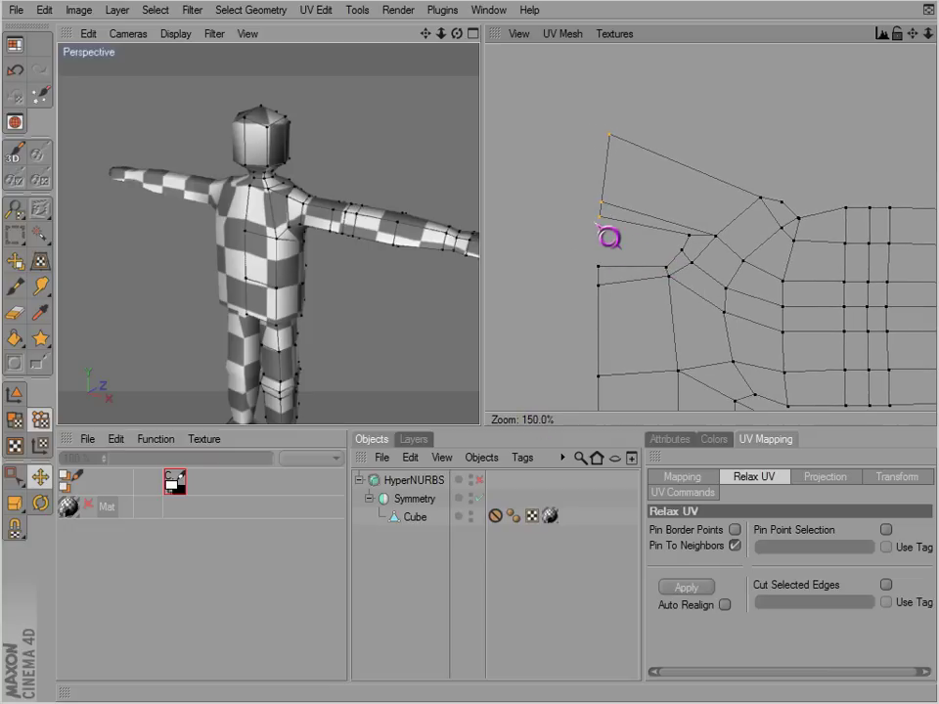
key(r)
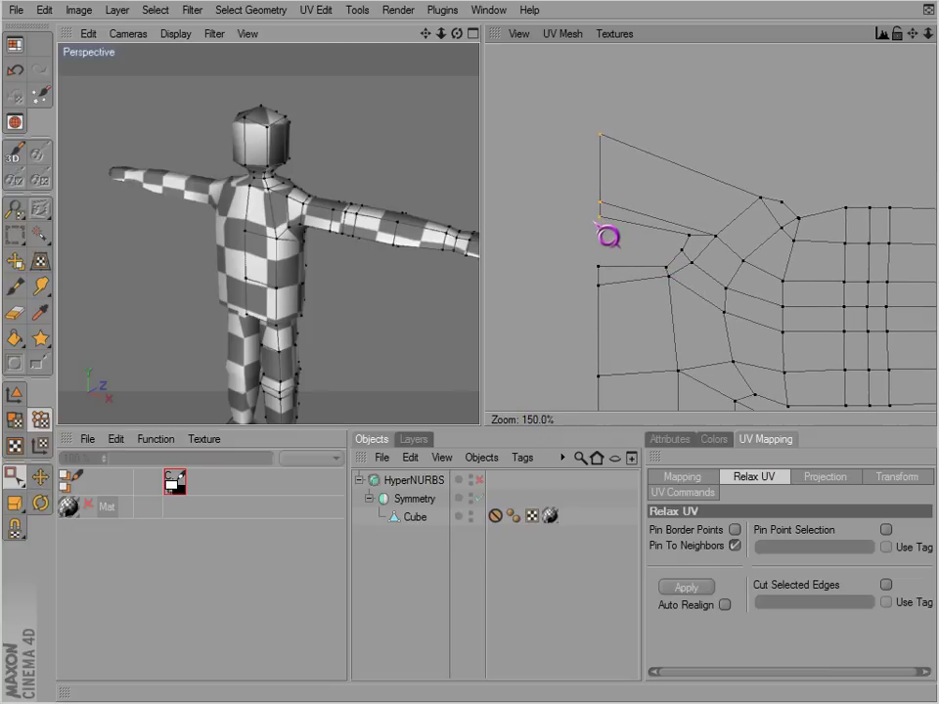
Step: Reselect the flap's three outer points and shift them slightly outward, fine-tuning their rotation toward the torso's center line
drag(587, 105, 634, 241)
key(e)
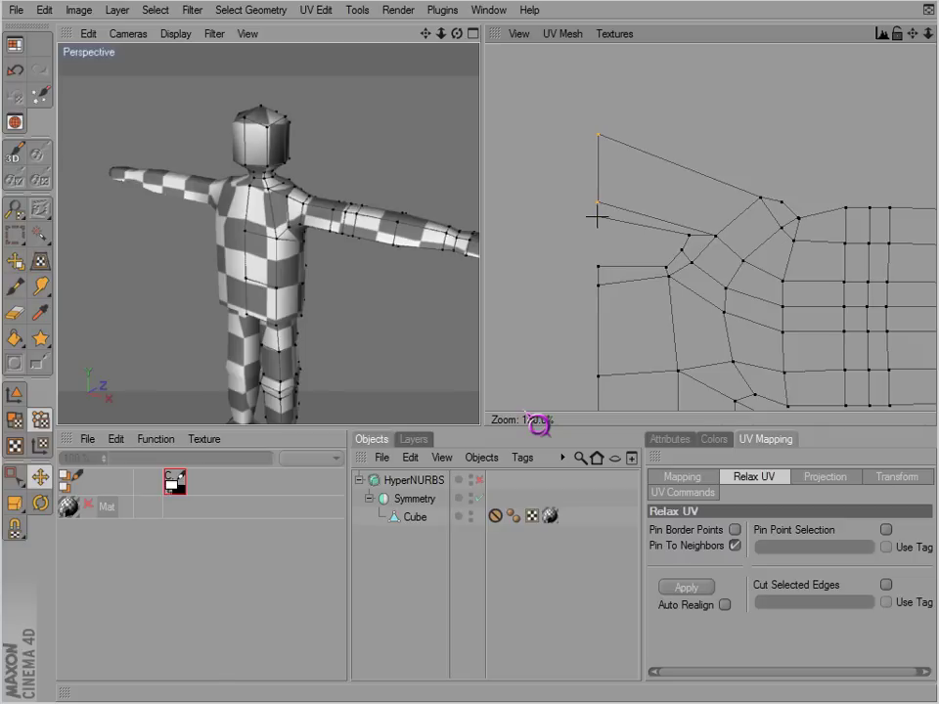
key(r)
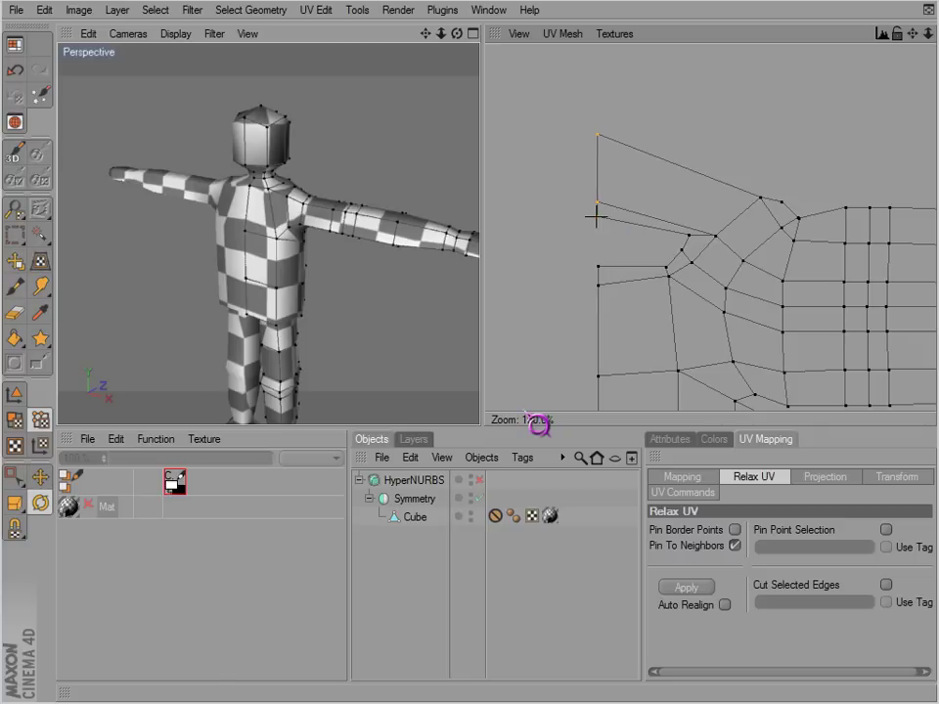
scroll(626, 270, down, 4)
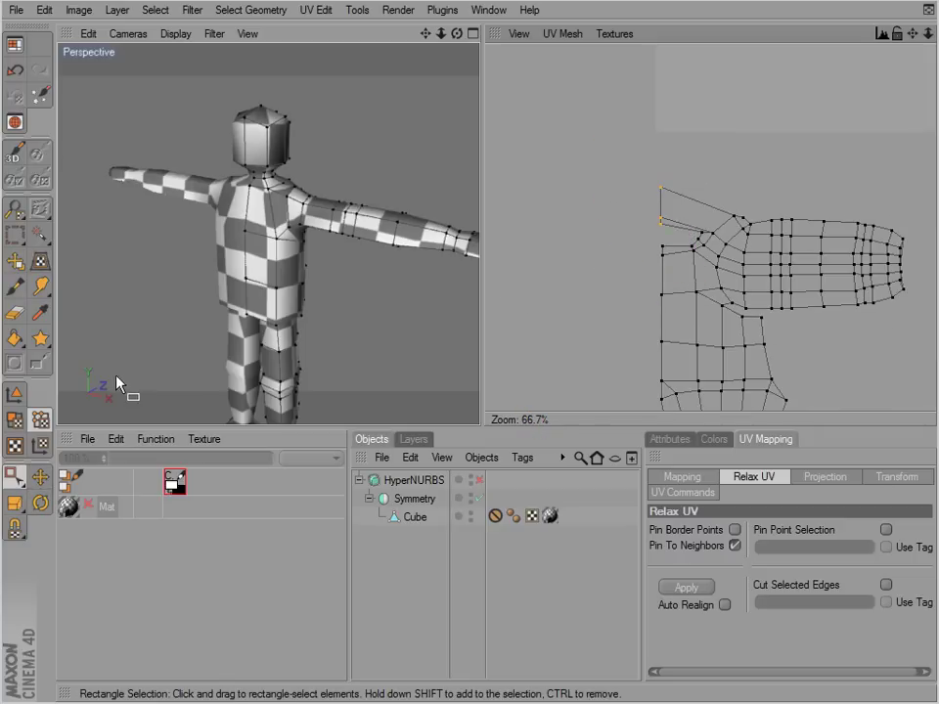
Step: Select the shoulder and upper chest UV polygons between the center line and the arm
click(15, 420)
mouse_move(690, 202)
mouse_down()
mouse_move(737, 288)
mouse_move(740, 274)
mouse_up()
alt+middle_drag(742, 395, 703, 361)
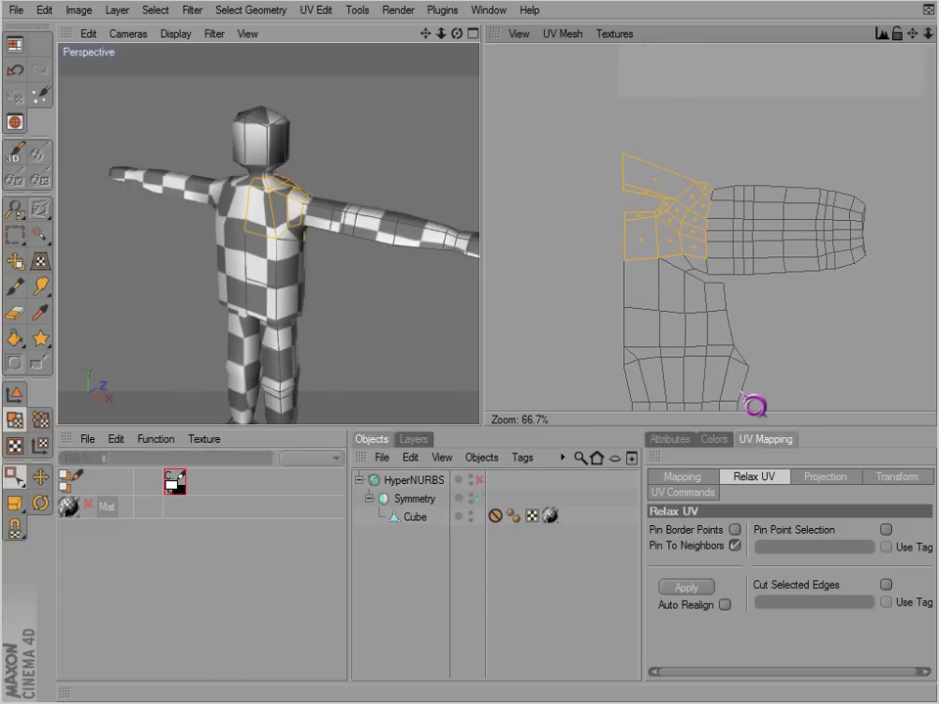
Step: Move the flap's three outer UV points onto the torso's center line, and select the six upper center-line points for pinning
click(40, 420)
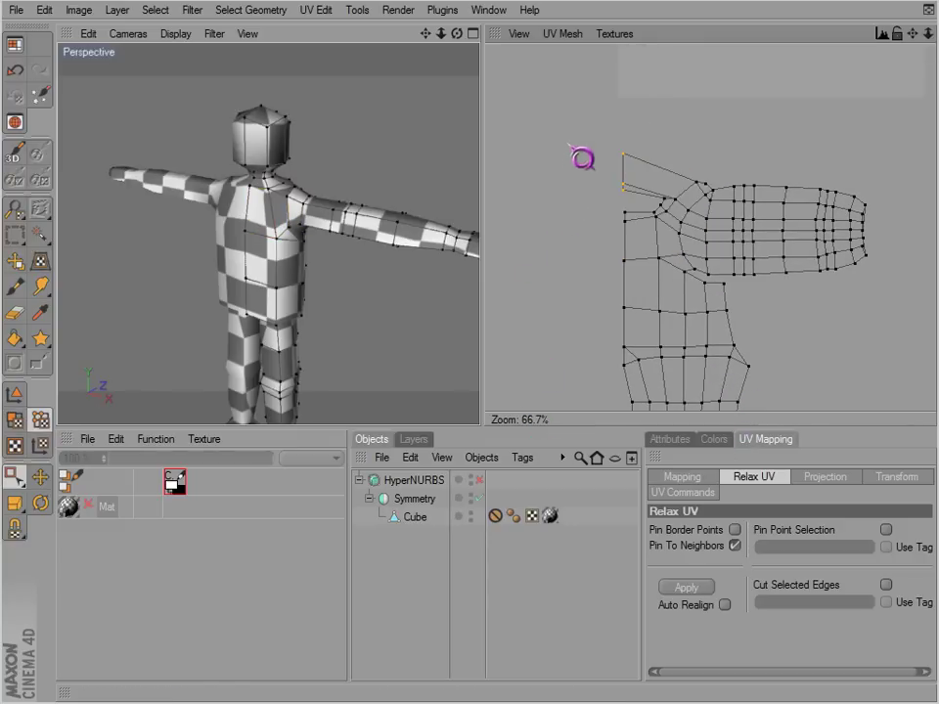
drag(624, 246, 631, 204)
key(e)
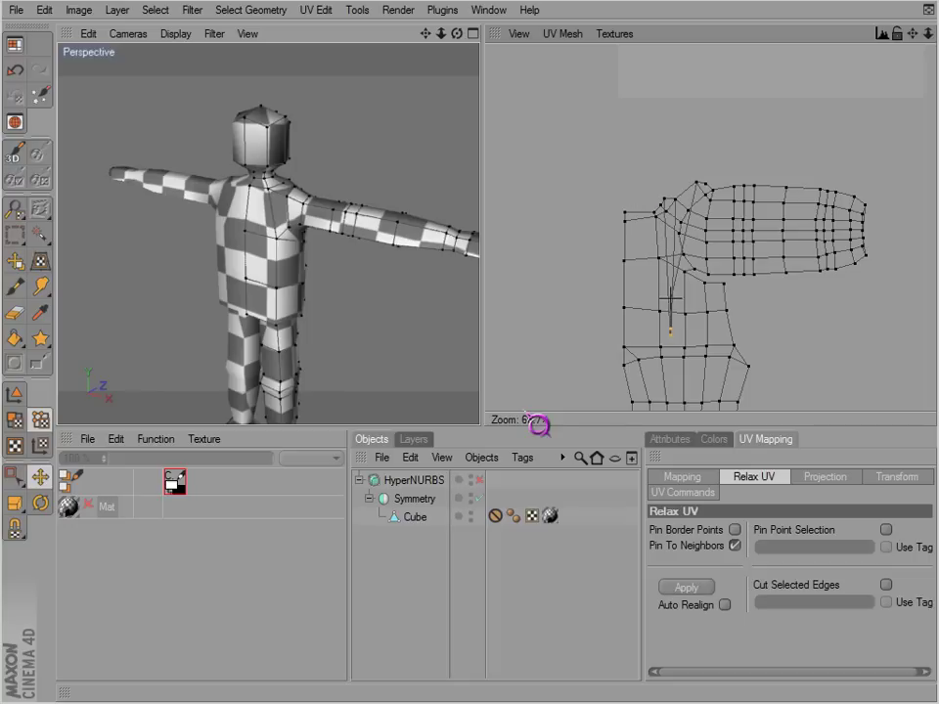
key(space)
drag(572, 114, 636, 293)
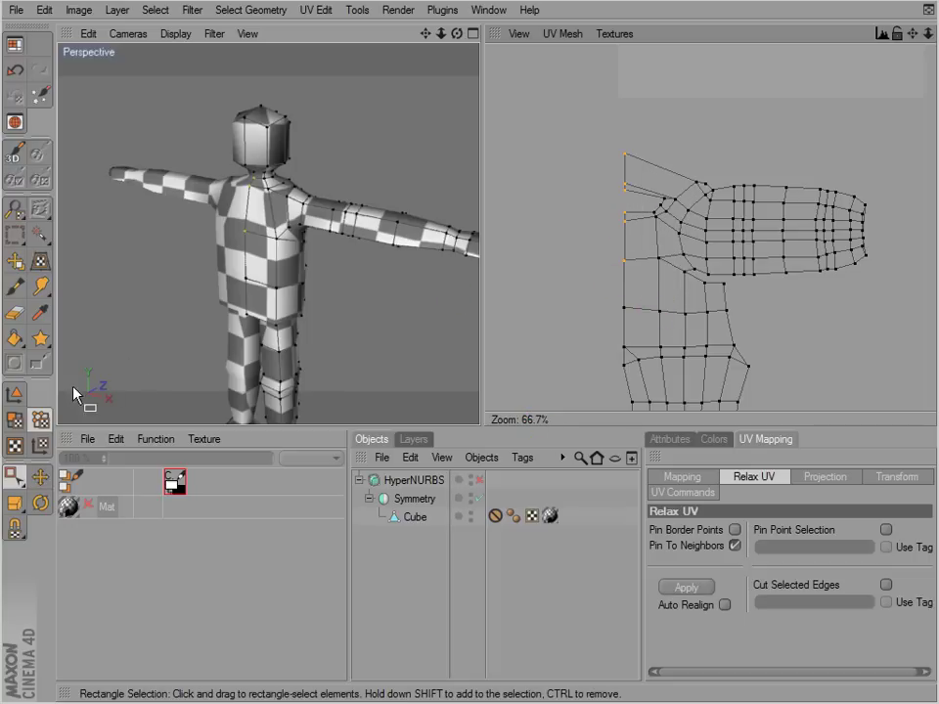
click(14, 419)
Step: Try relaxing the shoulder and chest polygons with Pin To Neighbors, undo it, and relax them with Pin Border Points instead
click(689, 588)
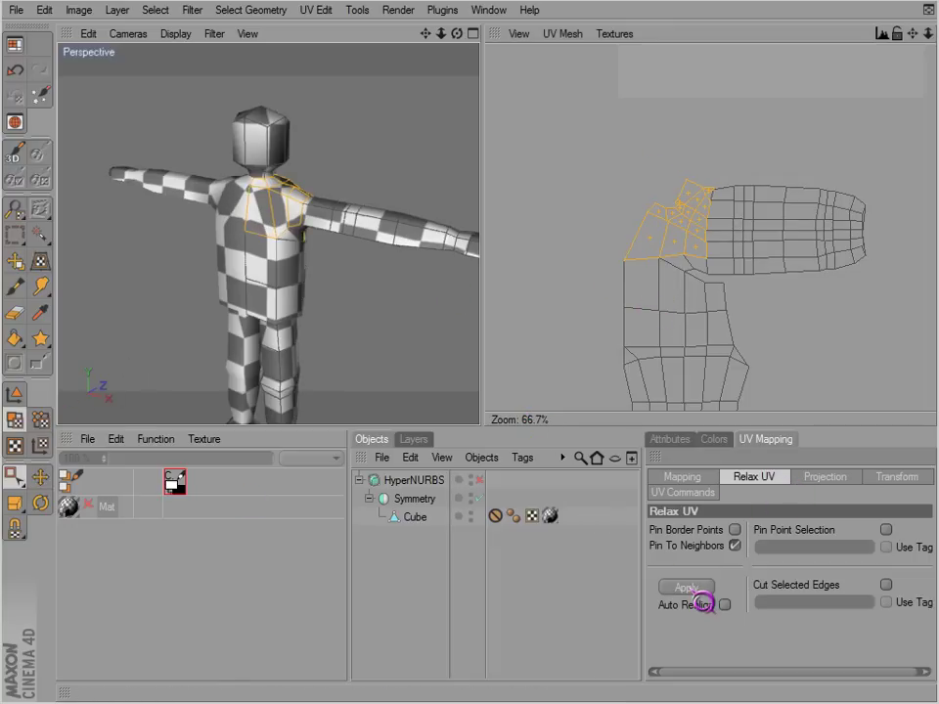
key(ctrl+z)
click(734, 530)
click(697, 588)
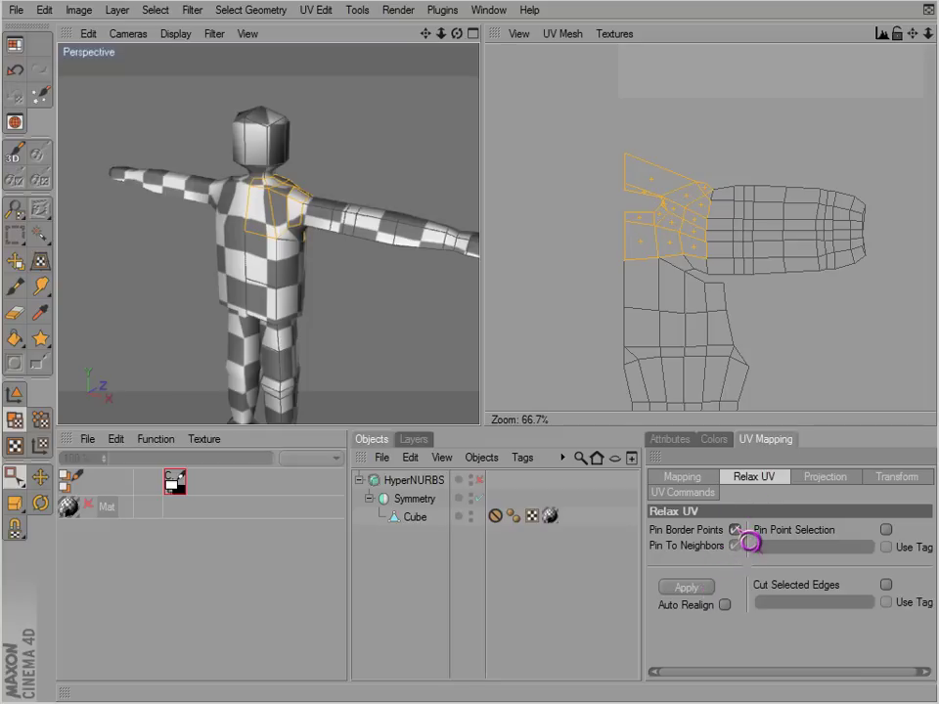
scroll(742, 247, up, 1)
Step: Relax the shoulder and chest polygons with Pin Point Selection on and Pin Border Points off
click(886, 530)
click(735, 529)
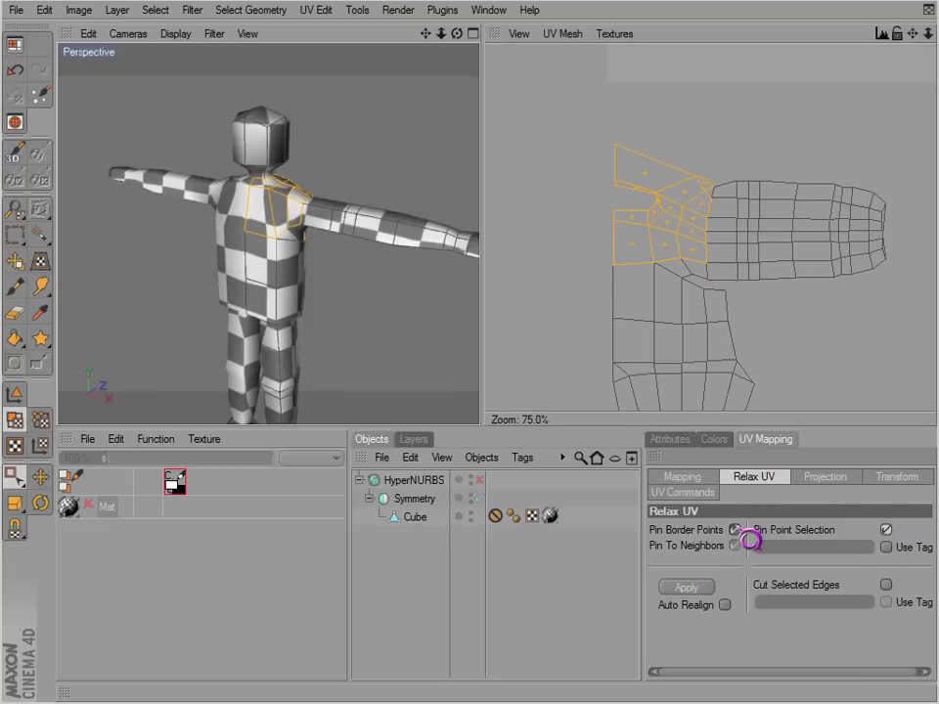
click(706, 590)
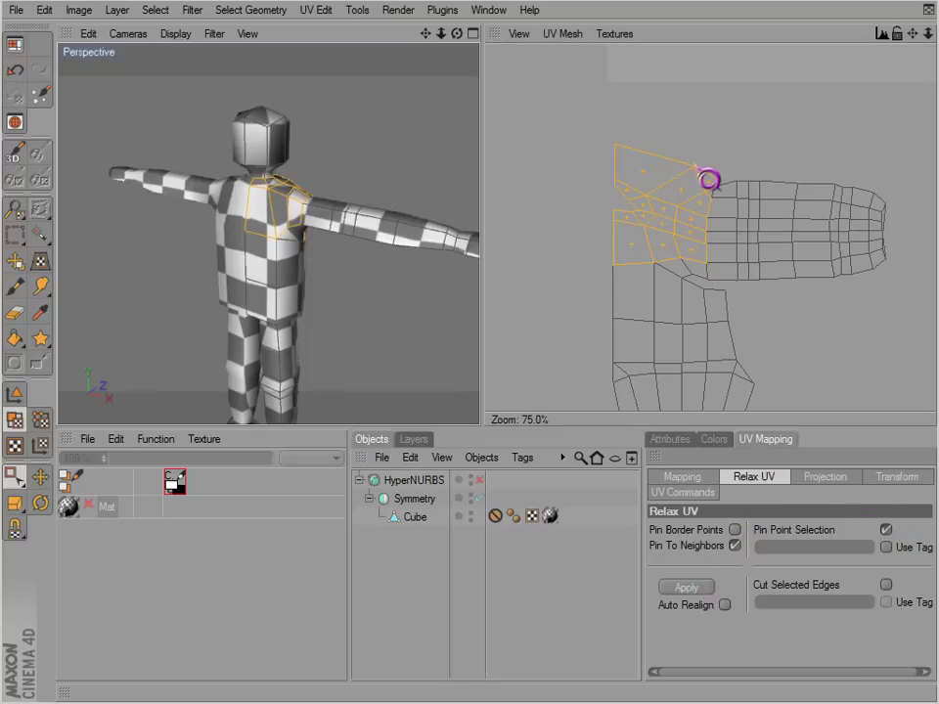
key(ctrl+z)
key(space)
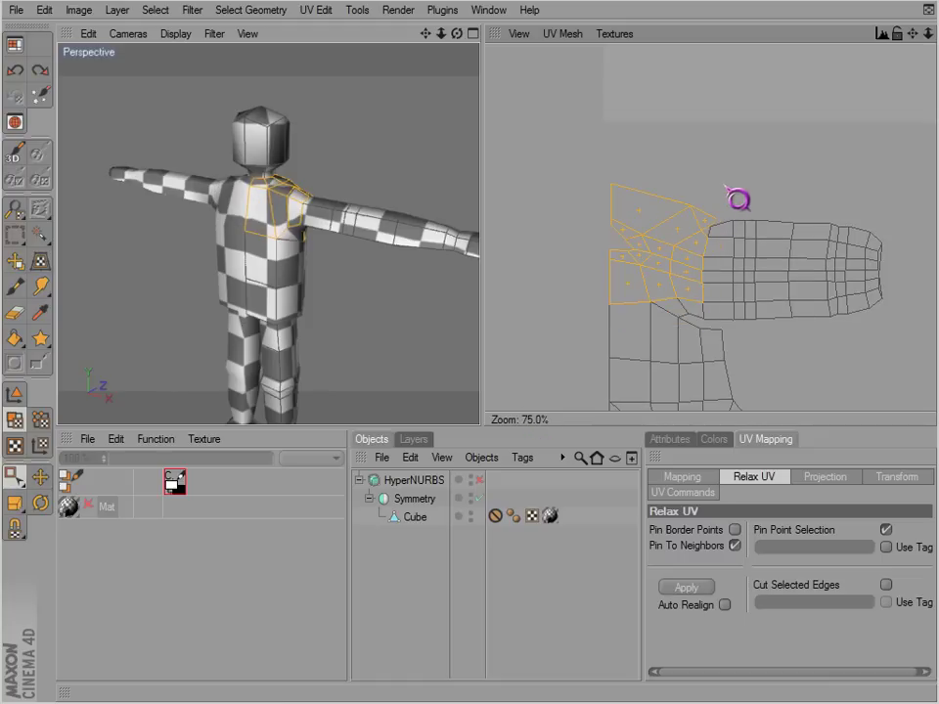
Step: Spread the crowded UV points where the upper shoulder meets the arm by moving individual points apart
click(732, 196)
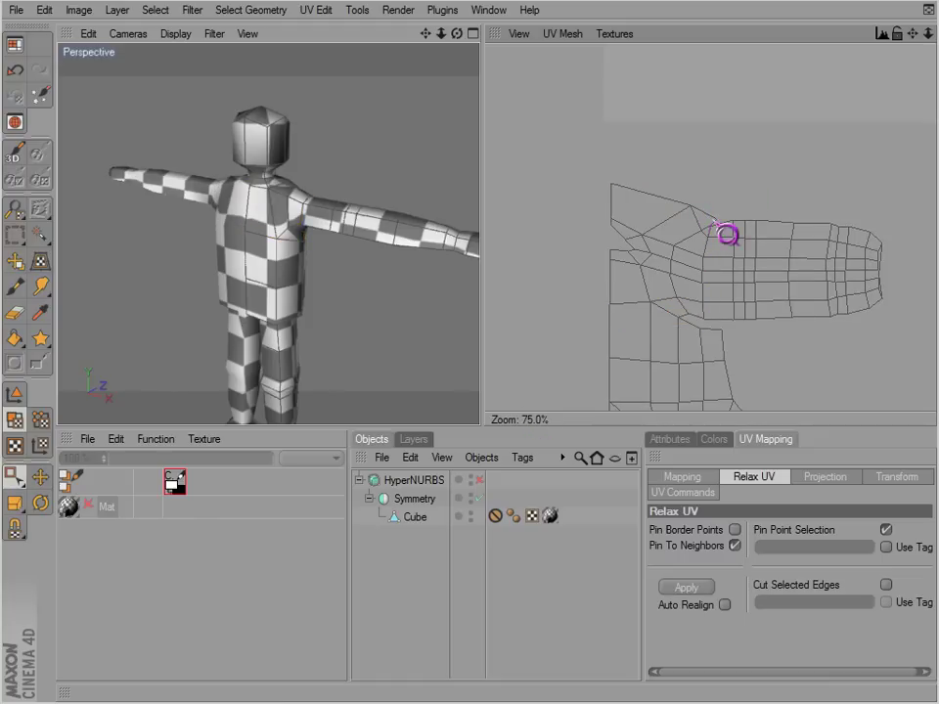
click(40, 419)
drag(15, 476, 76, 509)
drag(709, 189, 711, 228)
scroll(734, 241, up, 2)
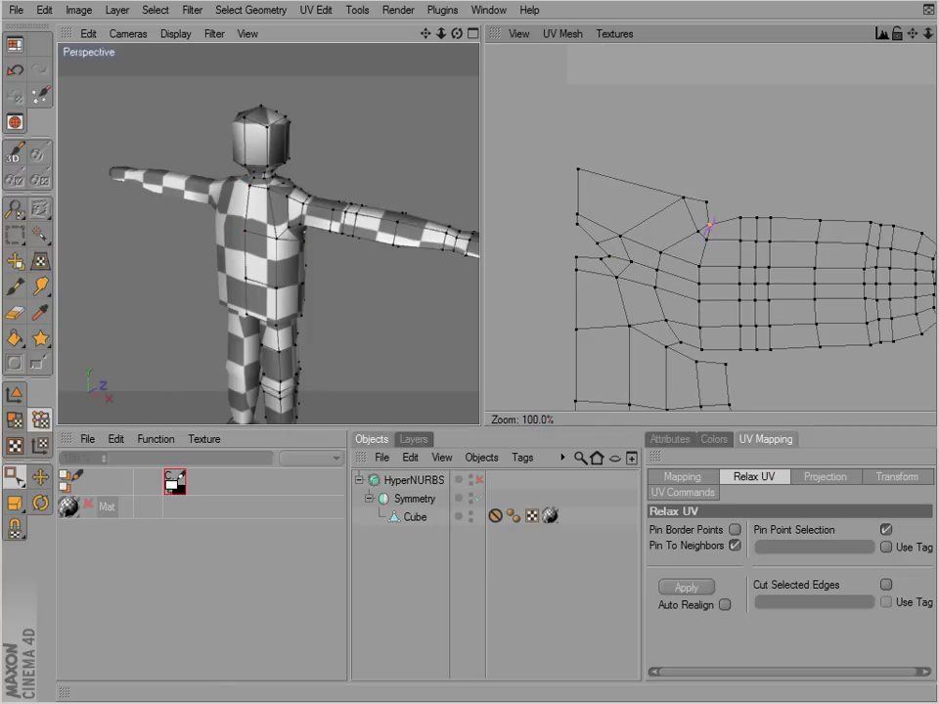
click(708, 225)
key(e)
scroll(697, 221, up, 3)
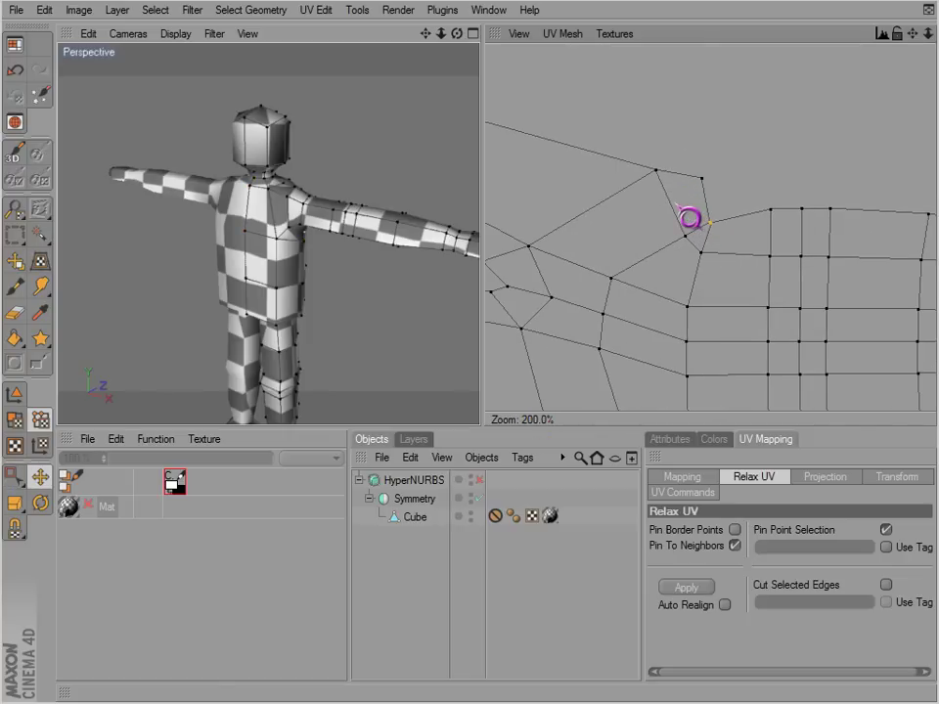
scroll(690, 217, up, 4)
key(F5)
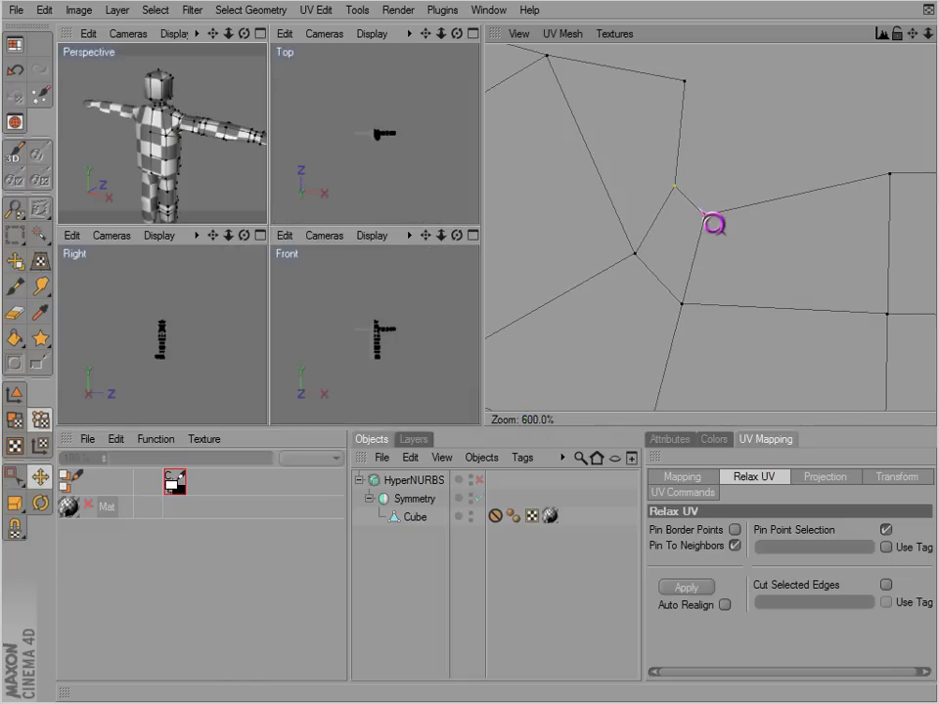
scroll(710, 217, down, 5)
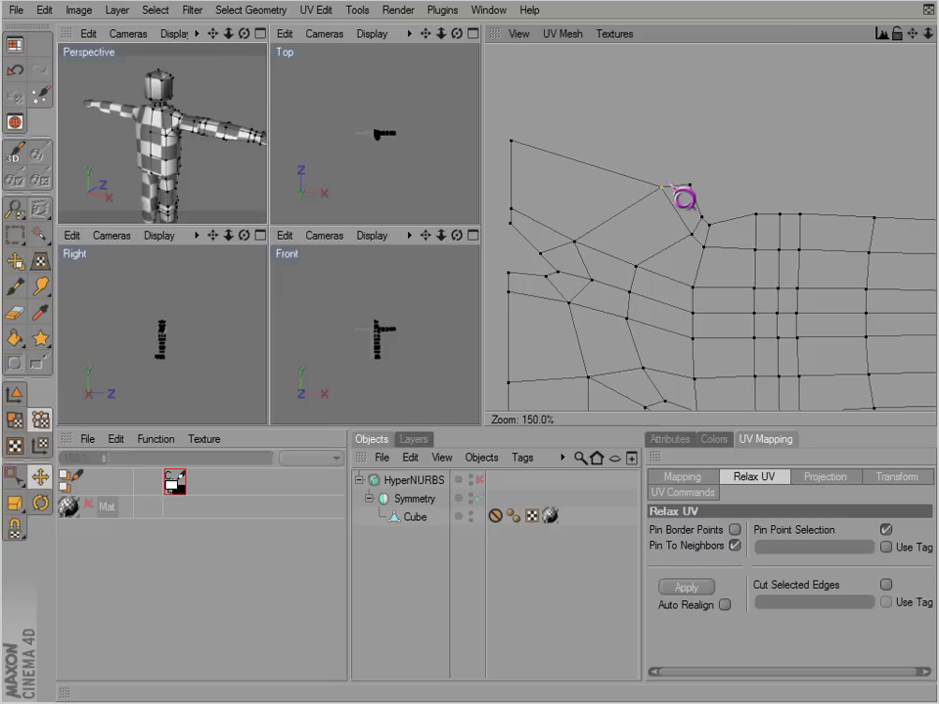
Step: Select all UV polygons and fit them into the texture area with Realign, using Preserve Orientation and 2 % spacing
scroll(689, 221, down, 3)
scroll(680, 228, down, 3)
alt+middle_drag(717, 253, 681, 235)
scroll(710, 249, up, 3)
scroll(687, 174, down, 2)
alt+middle_drag(694, 170, 702, 206)
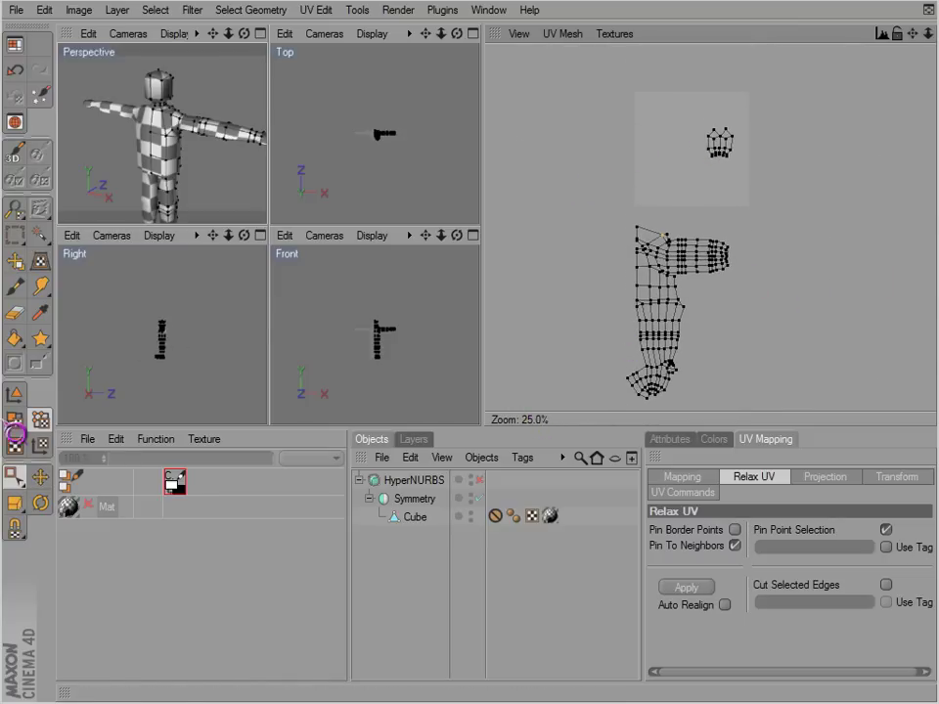
click(15, 420)
key(ctrl+a)
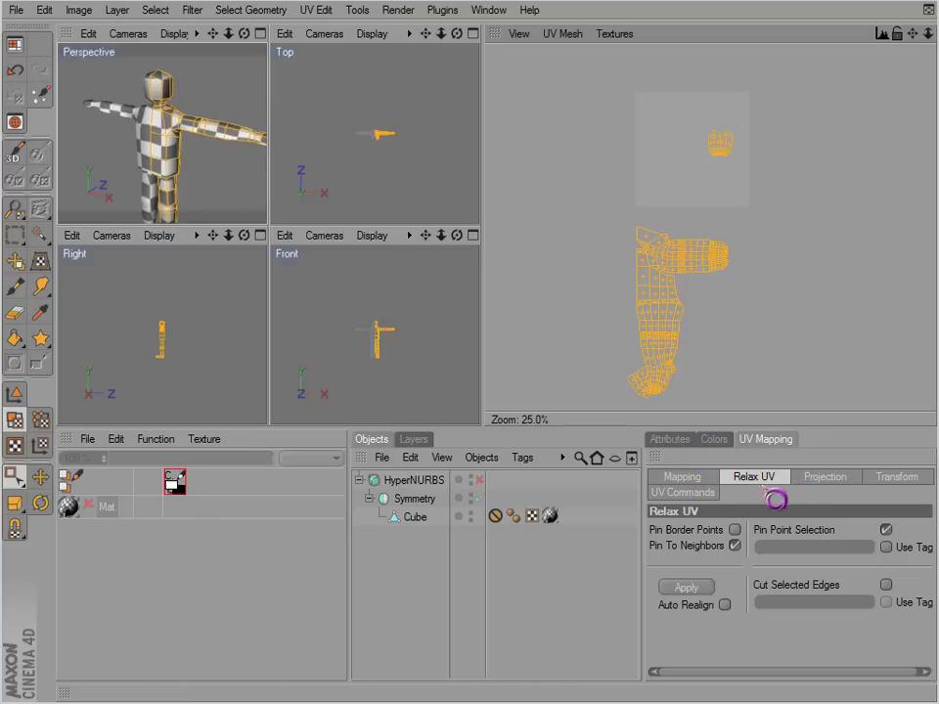
click(684, 478)
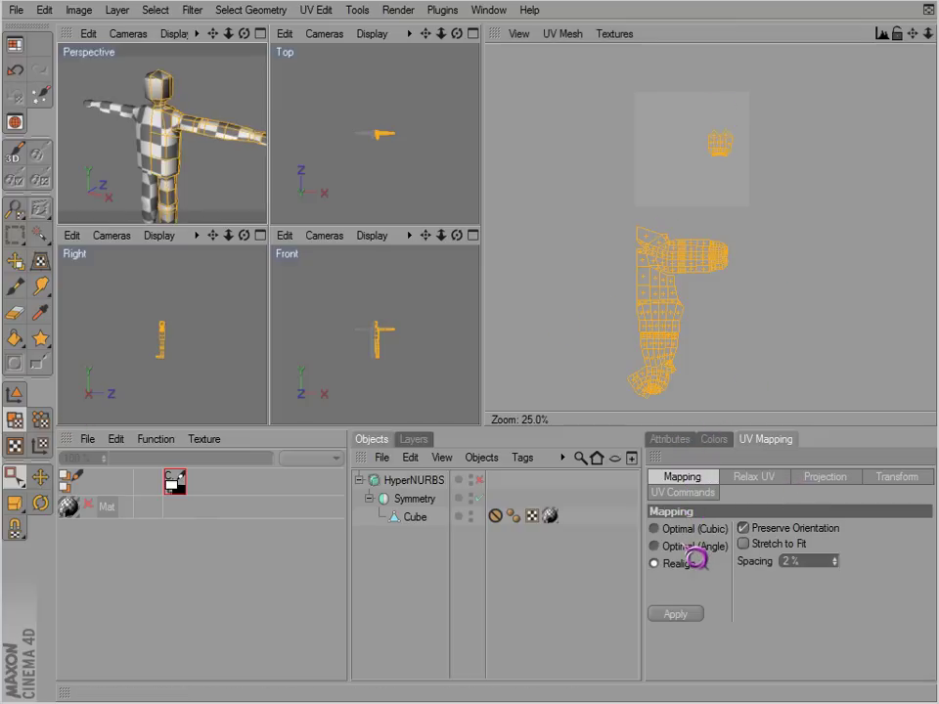
click(675, 614)
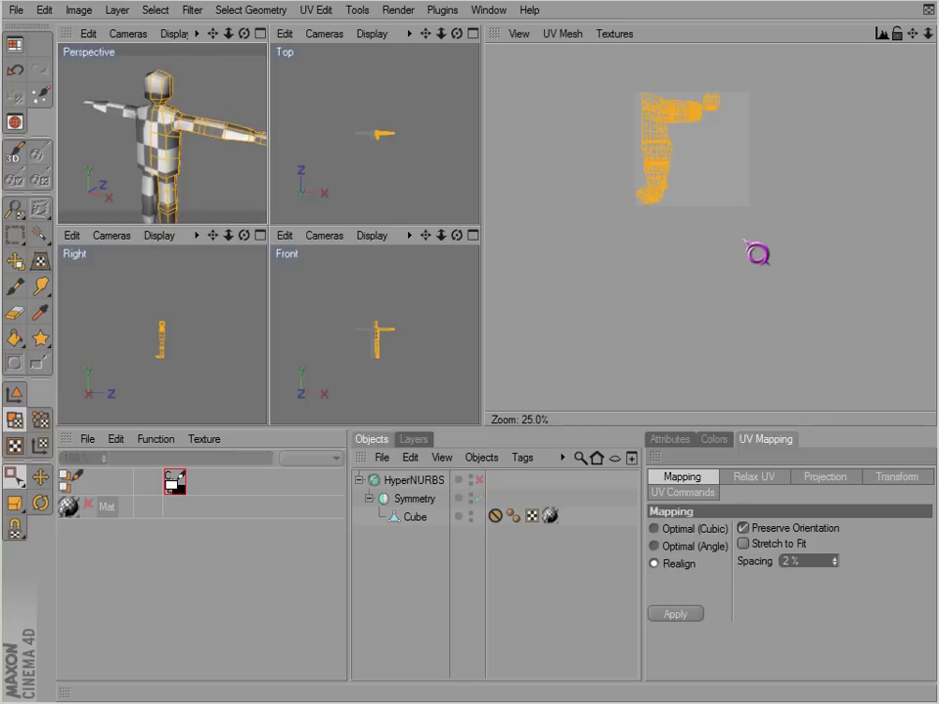
Step: Set the Realign spacing to 1 % and realign all UV polygons again
scroll(740, 227, up, 3)
alt+middle_drag(683, 148, 712, 354)
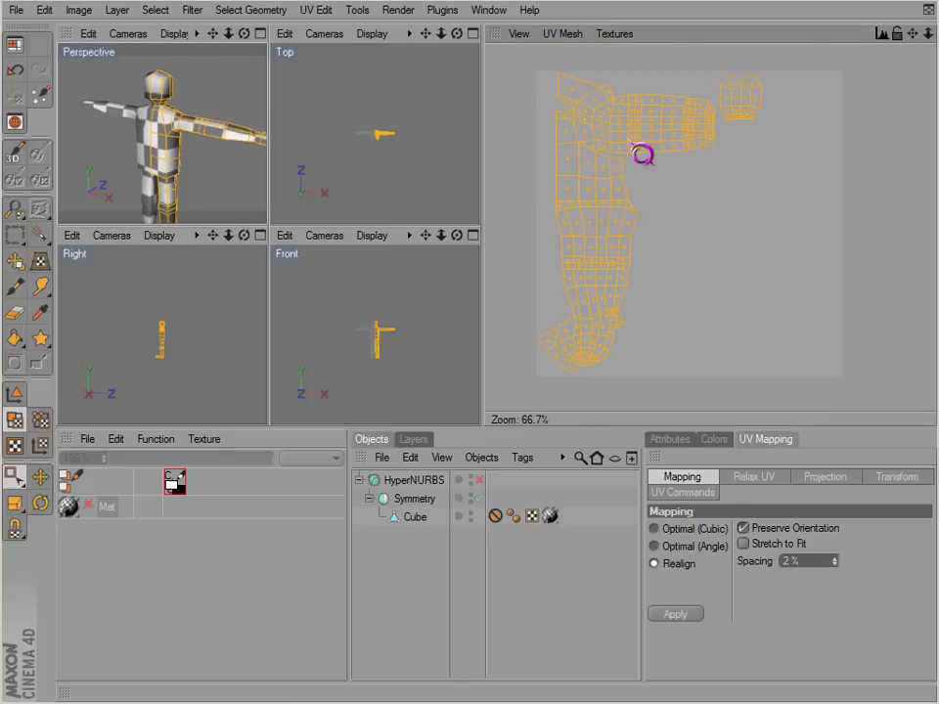
drag(653, 176, 685, 194)
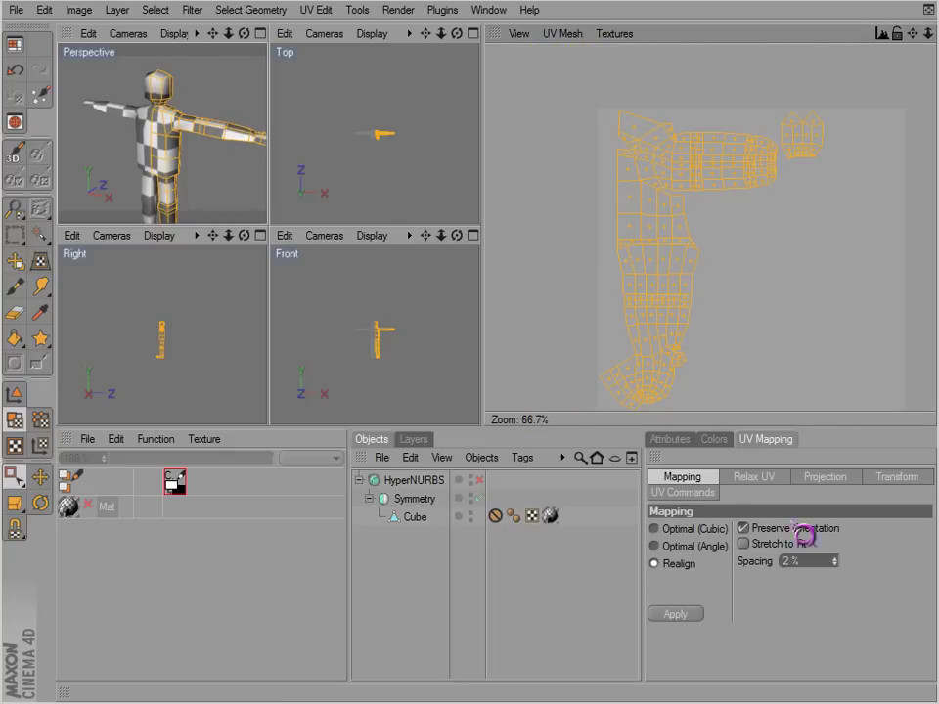
alt+middle_drag(724, 403, 727, 385)
scroll(657, 383, up, 4)
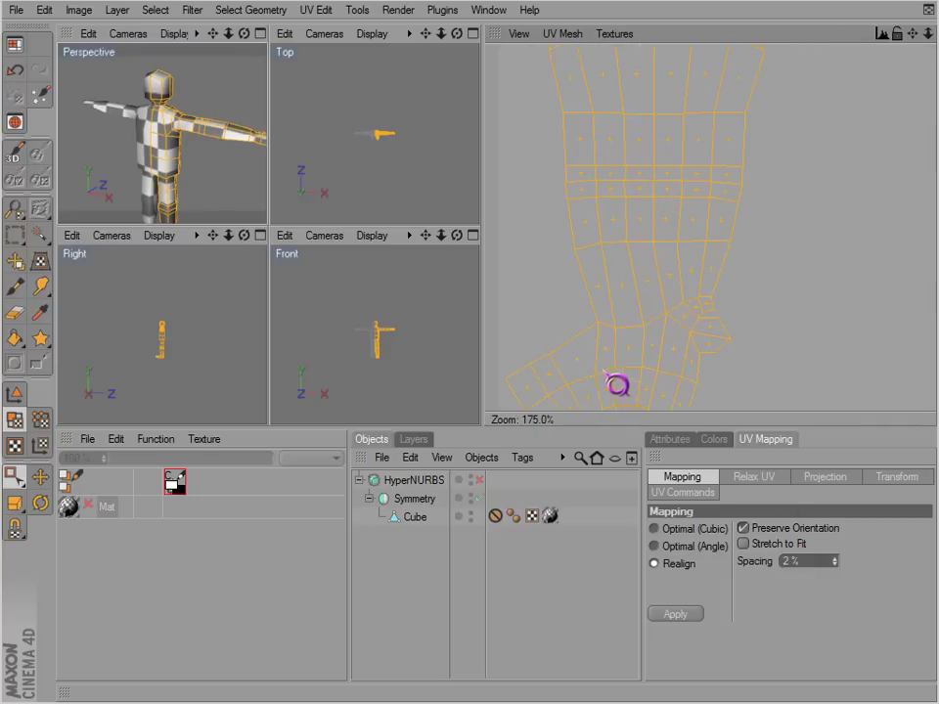
alt+middle_drag(559, 394, 580, 383)
drag(587, 391, 742, 501)
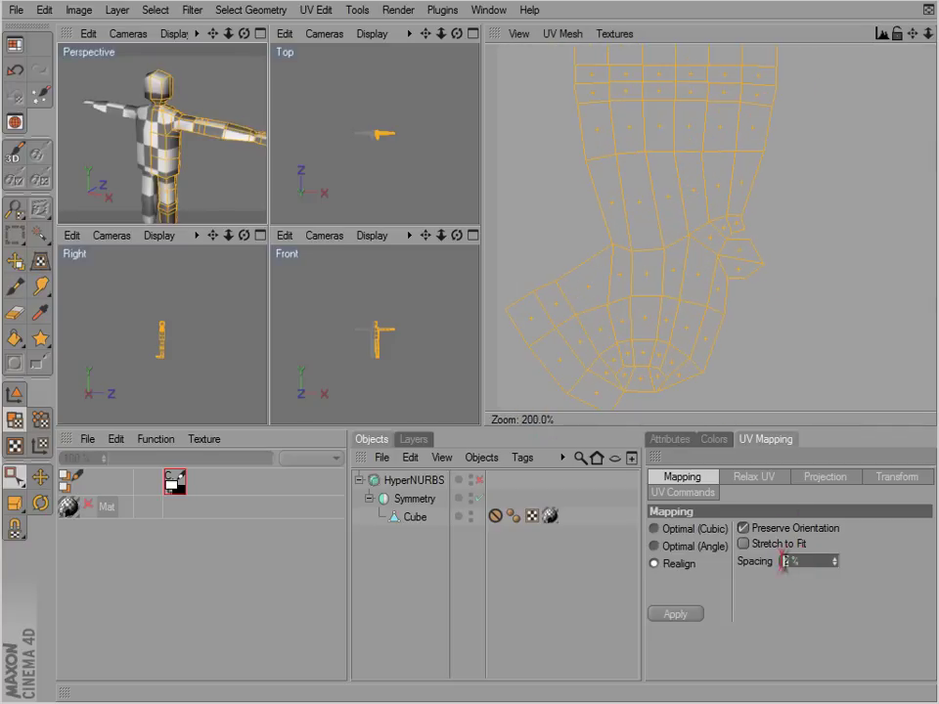
click(681, 616)
alt+middle_drag(529, 412, 532, 387)
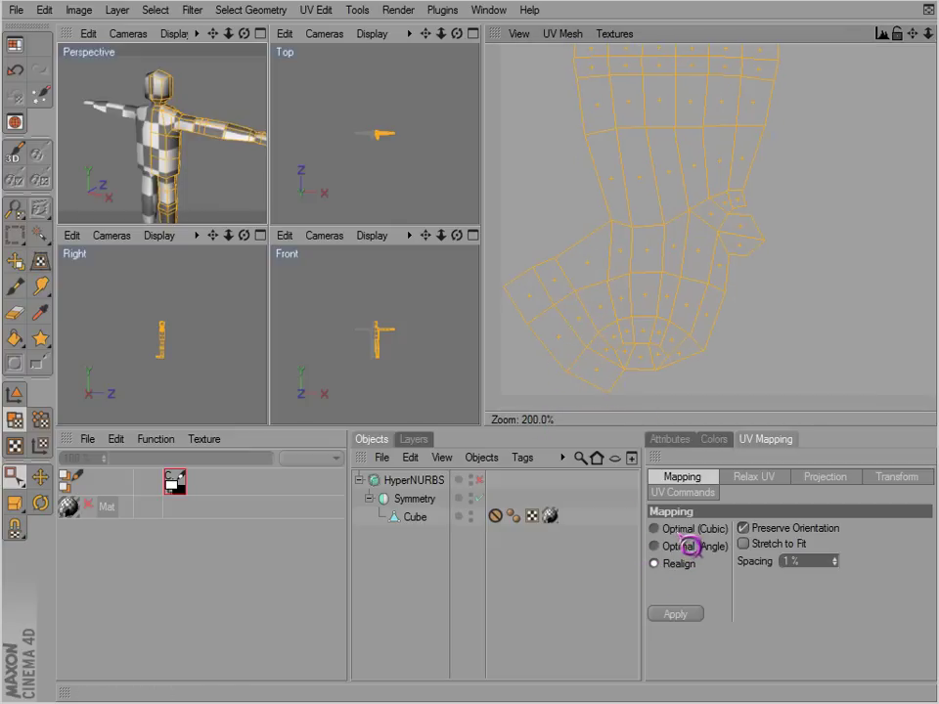
Step: Try Optimal (Cubic) mapping on all UV polygons with Preserve Orientation and 2 % spacing, and undo it
click(688, 537)
scroll(697, 337, down, 1)
alt+middle_drag(725, 224, 696, 292)
scroll(725, 224, down, 1)
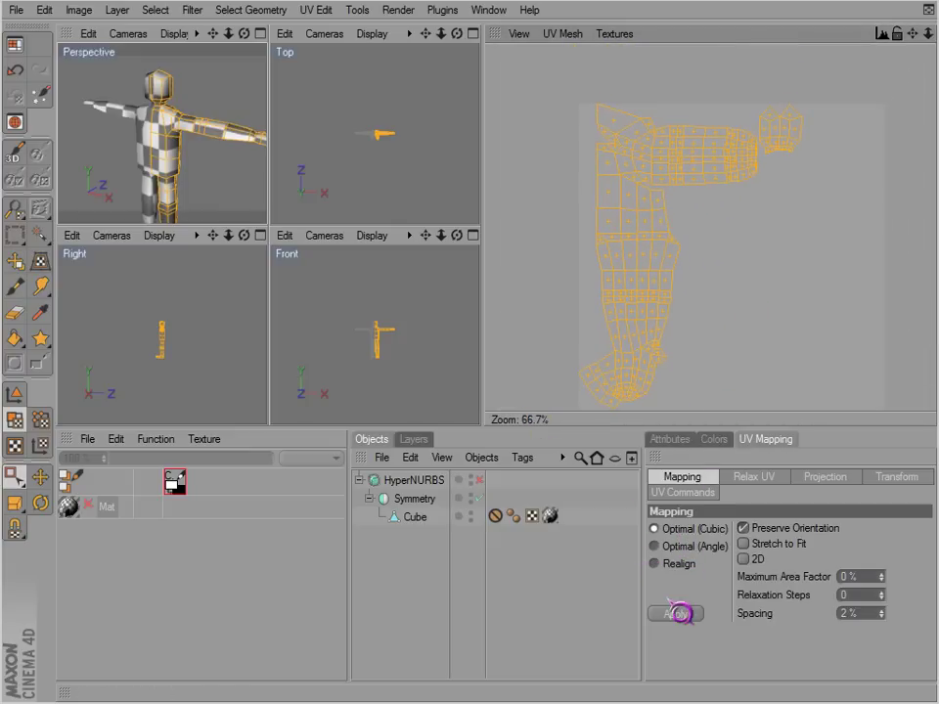
click(676, 615)
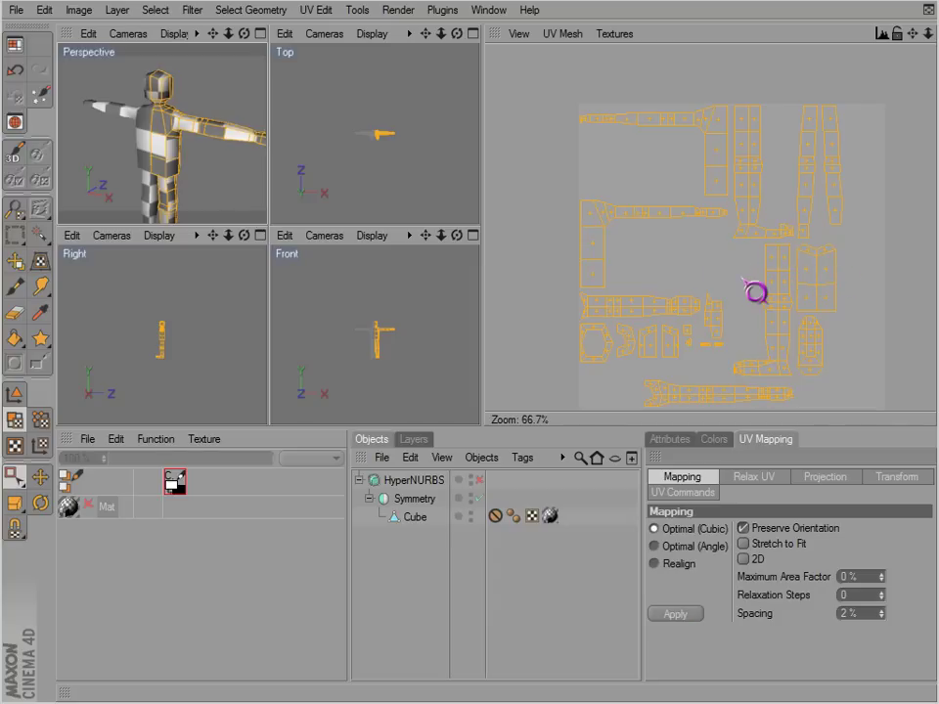
key(ctrl+z)
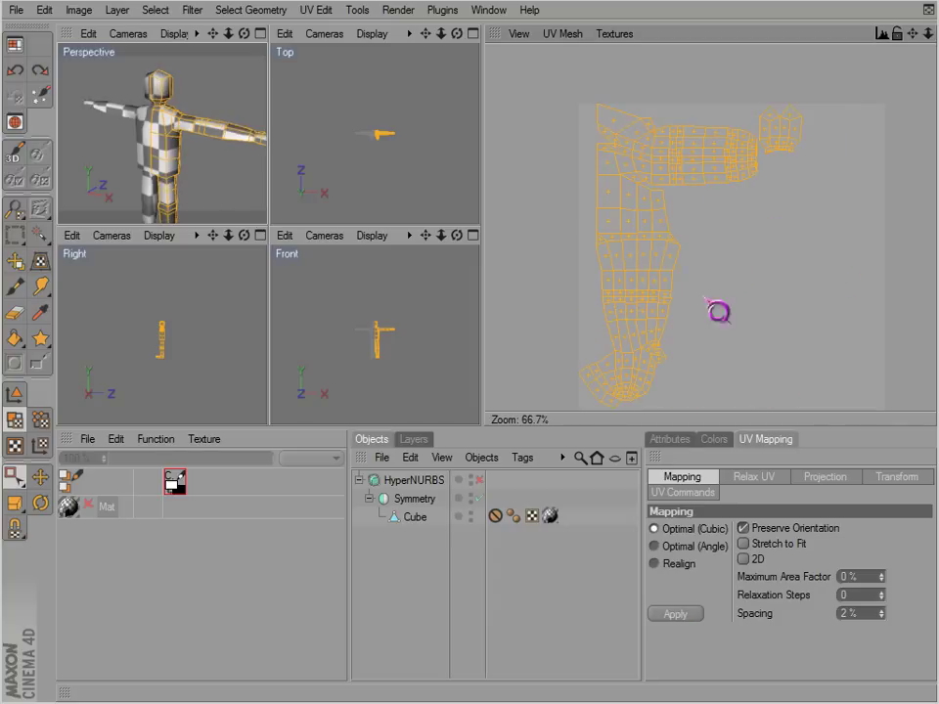
Step: Try Optimal (Angle) mapping on the UV polygons with 50 % maximum distortion and 2 % spacing, and undo it
click(678, 547)
click(676, 614)
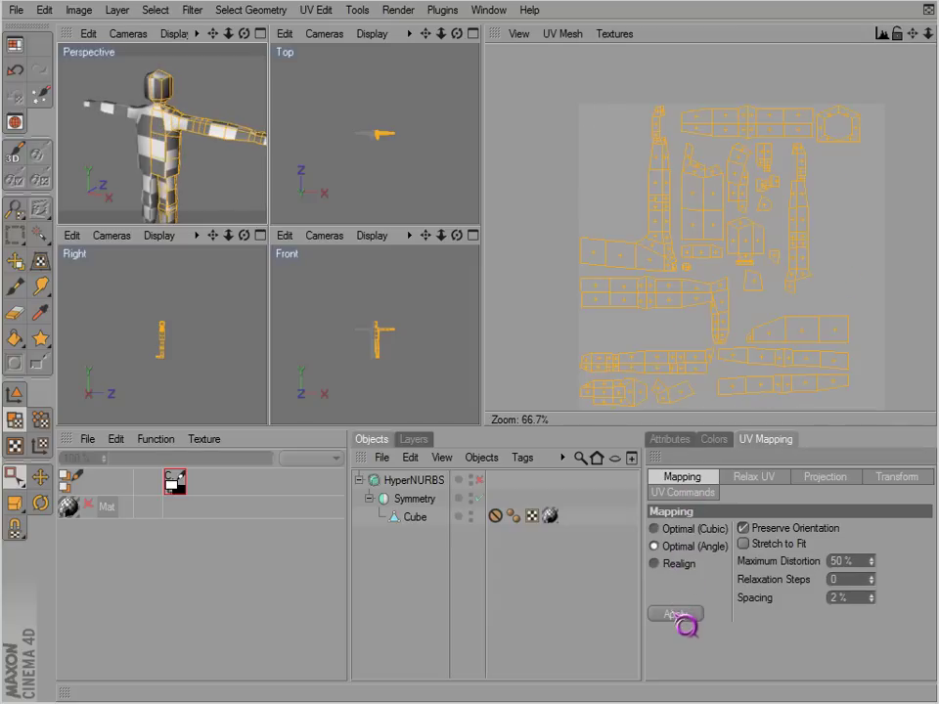
key(ctrl+z)
Step: Try realigning the UV polygons with Stretch to Fit enabled and 1 % spacing, and undo the realignment
click(679, 565)
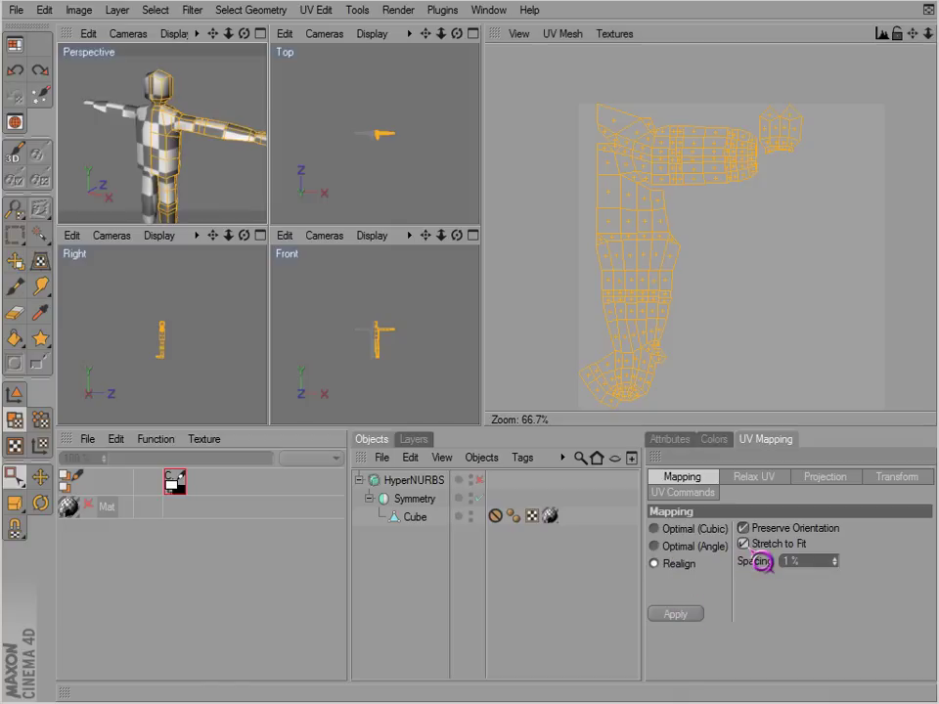
click(676, 616)
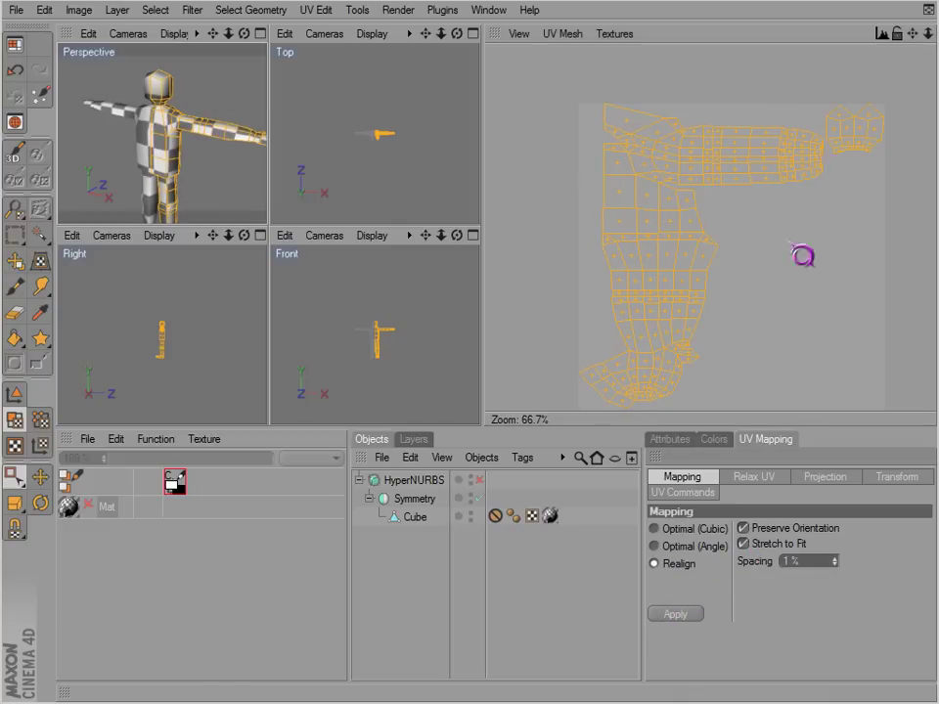
key(ctrl+z)
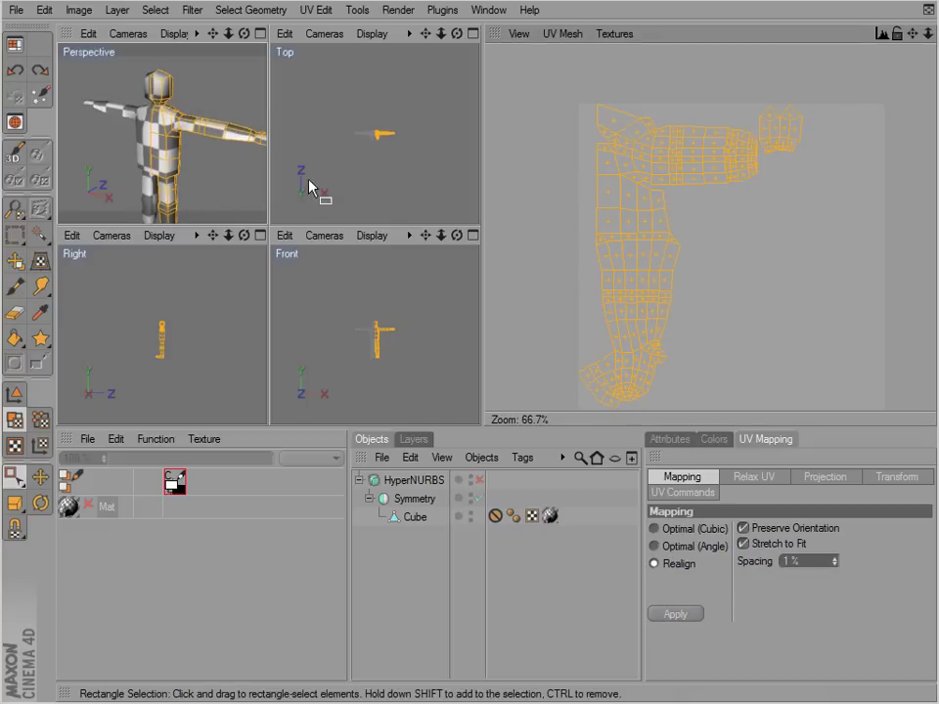
Step: Enlarge the Perspective view and enable the HyperNURBS object to show the smoothed character with its checker texture
middle_click(185, 174)
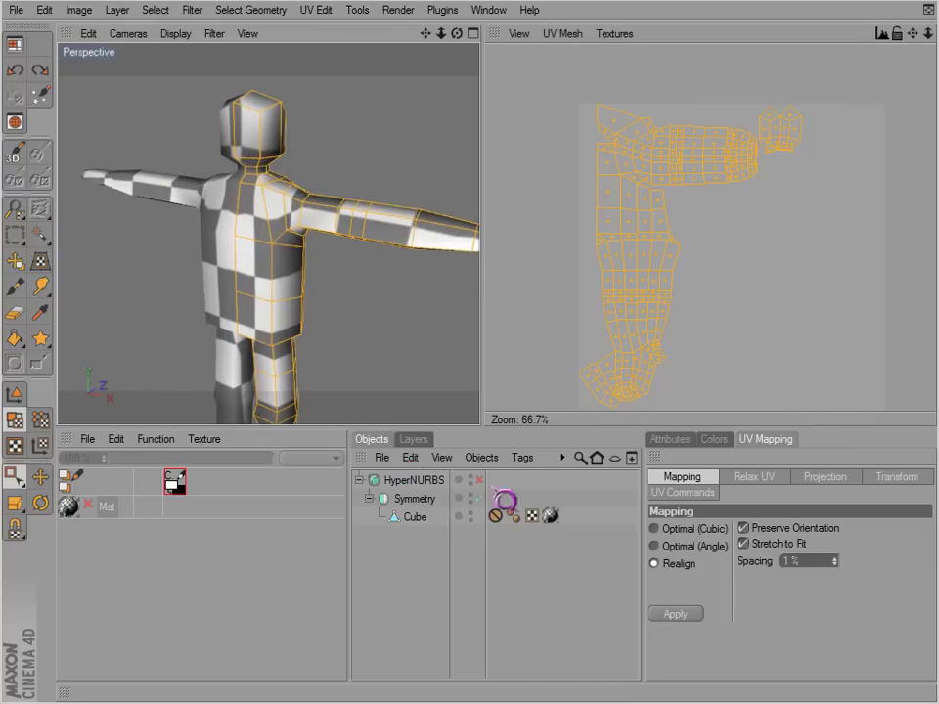
click(479, 479)
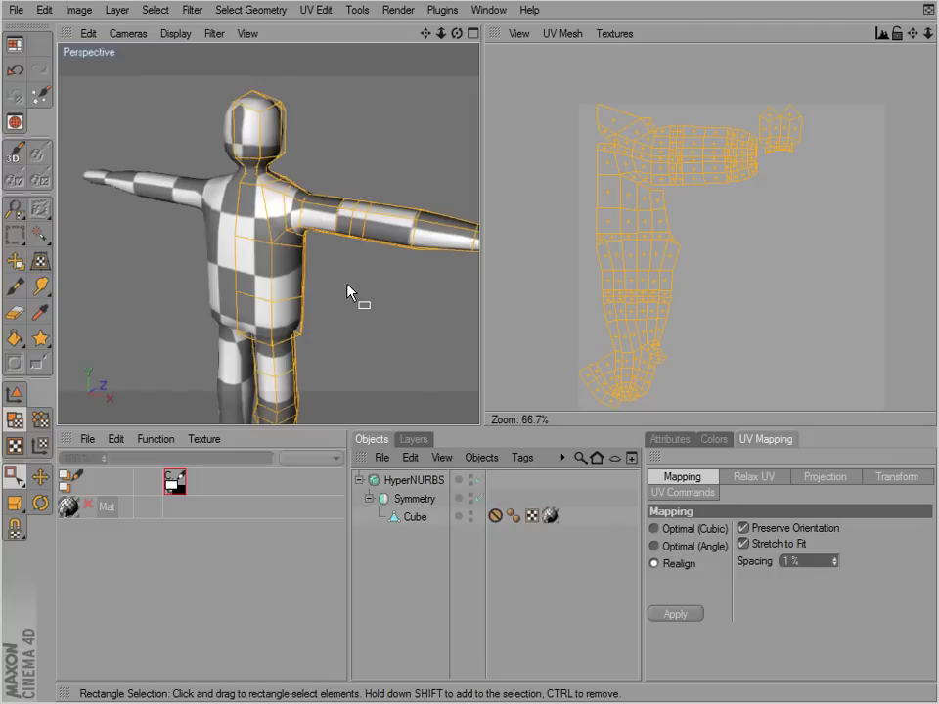
scroll(348, 291, down, 5)
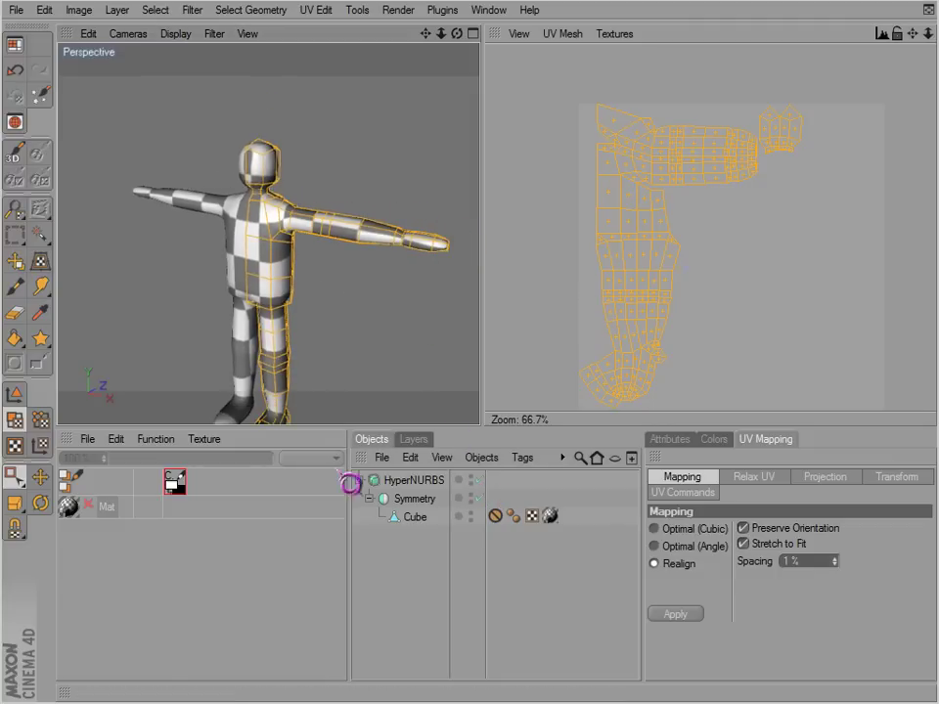
Step: Load a denser checker preset as the Color channel texture of the material Mat and inspect it on the whole character
double_click(75, 521)
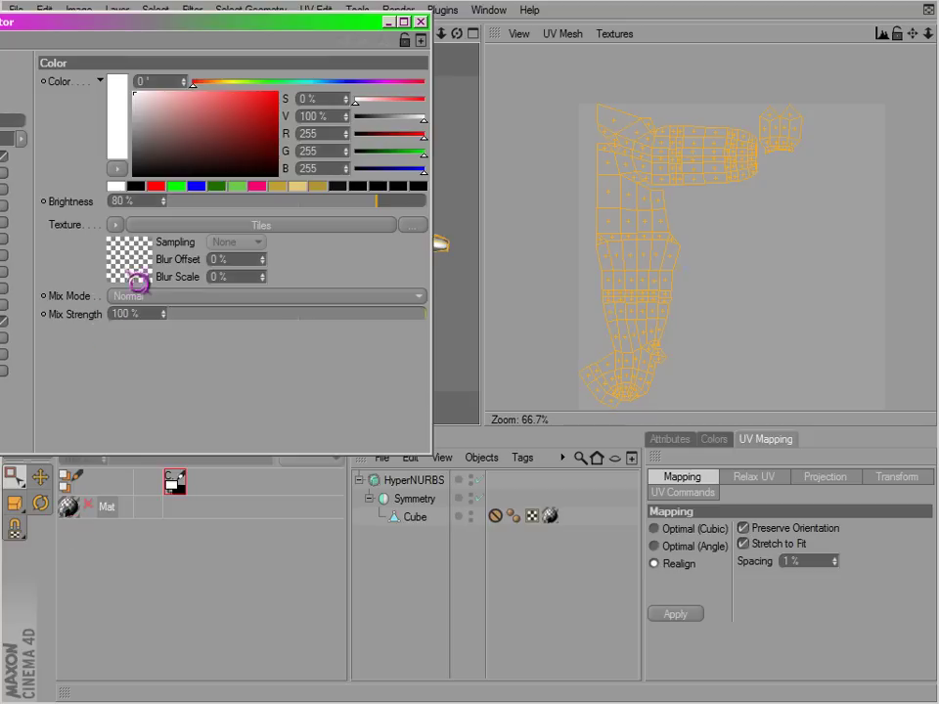
click(116, 224)
mouse_move(162, 359)
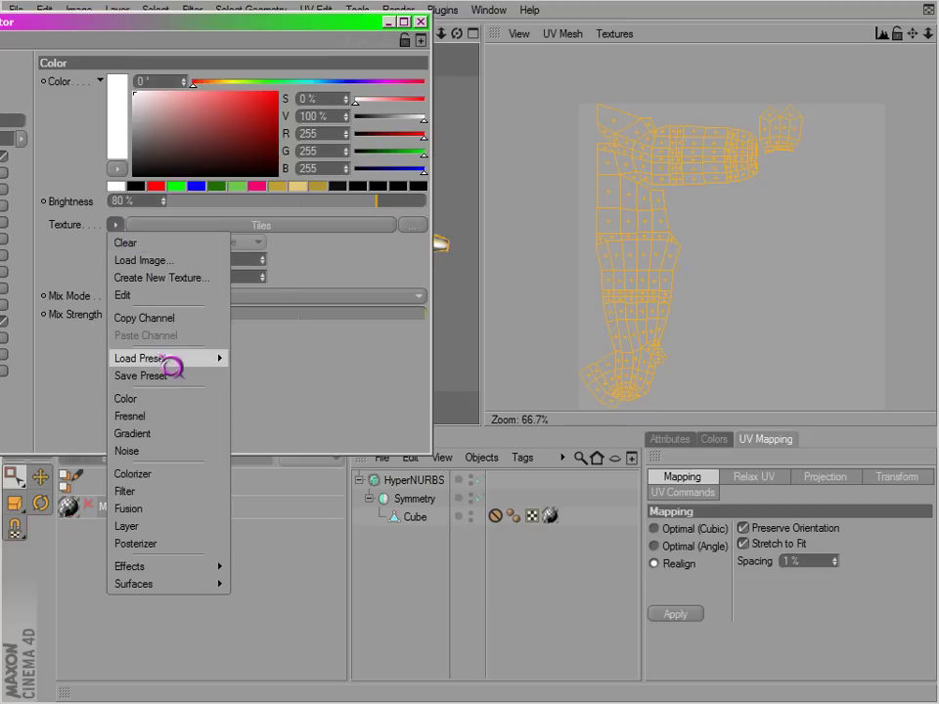
mouse_move(241, 359)
mouse_move(303, 364)
click(350, 376)
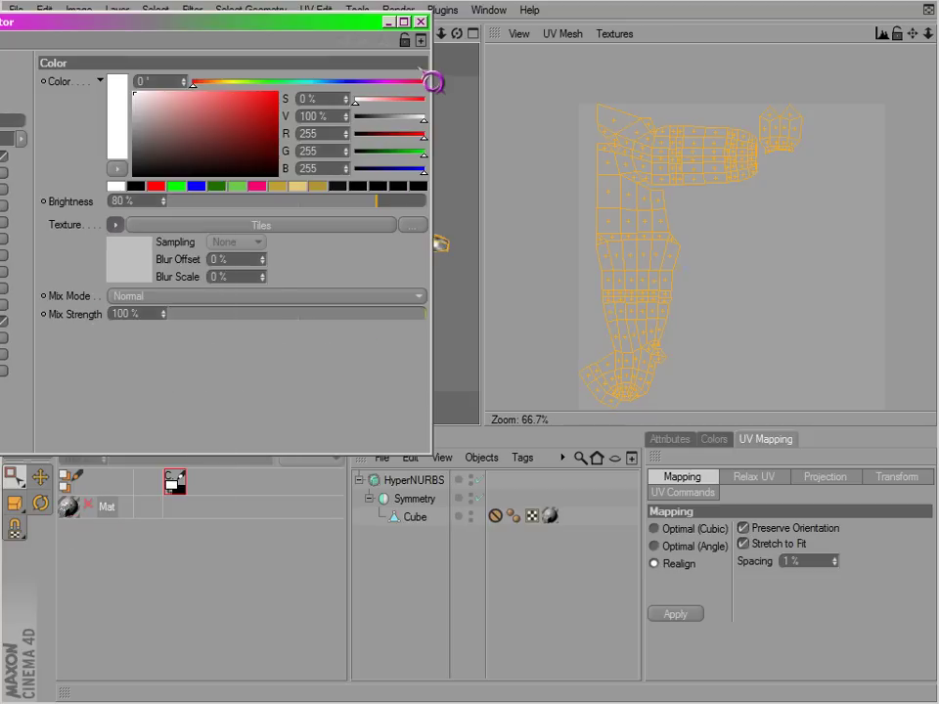
click(421, 21)
scroll(305, 226, up, 4)
scroll(284, 293, down, 4)
alt+middle_drag(310, 360, 297, 306)
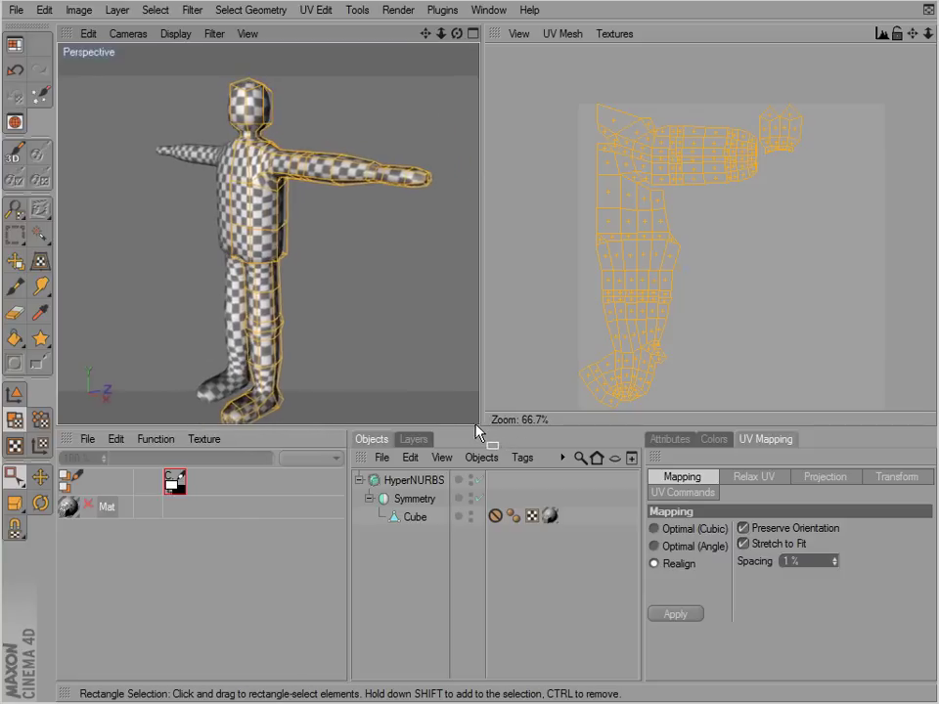